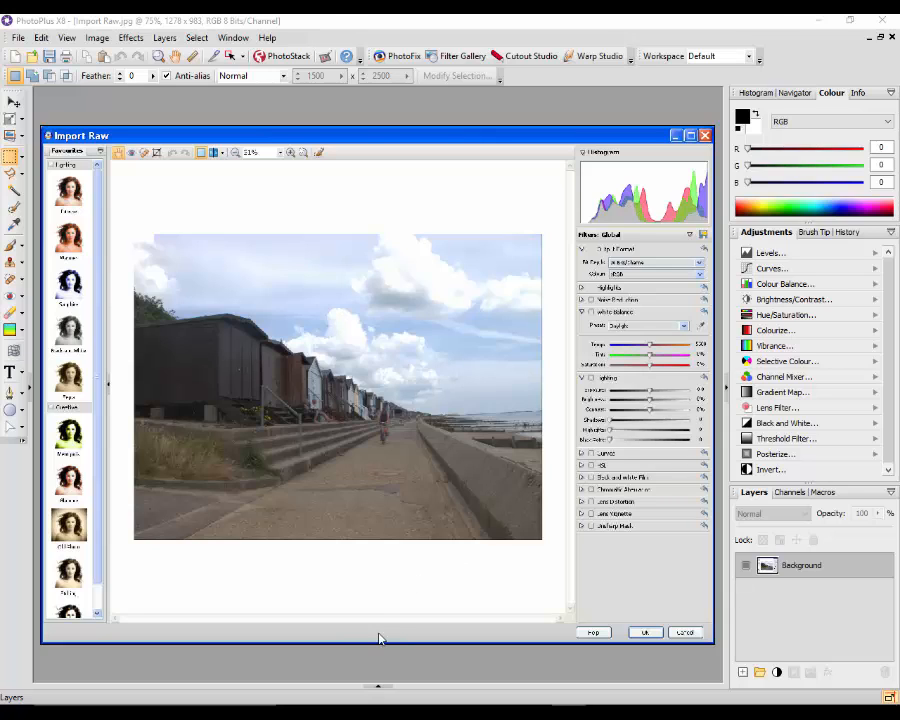
# Step: Compare the Import Raw screenshots by alternating between the open documents Import Raw.jpg and Untitled1
pyautogui.click(378, 686)
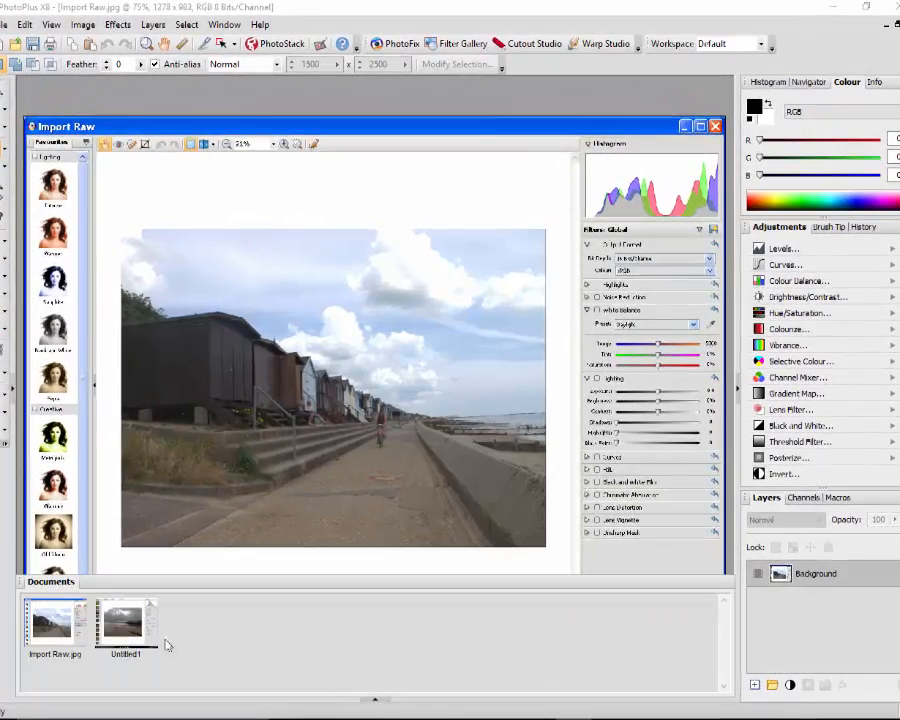
pyautogui.click(126, 624)
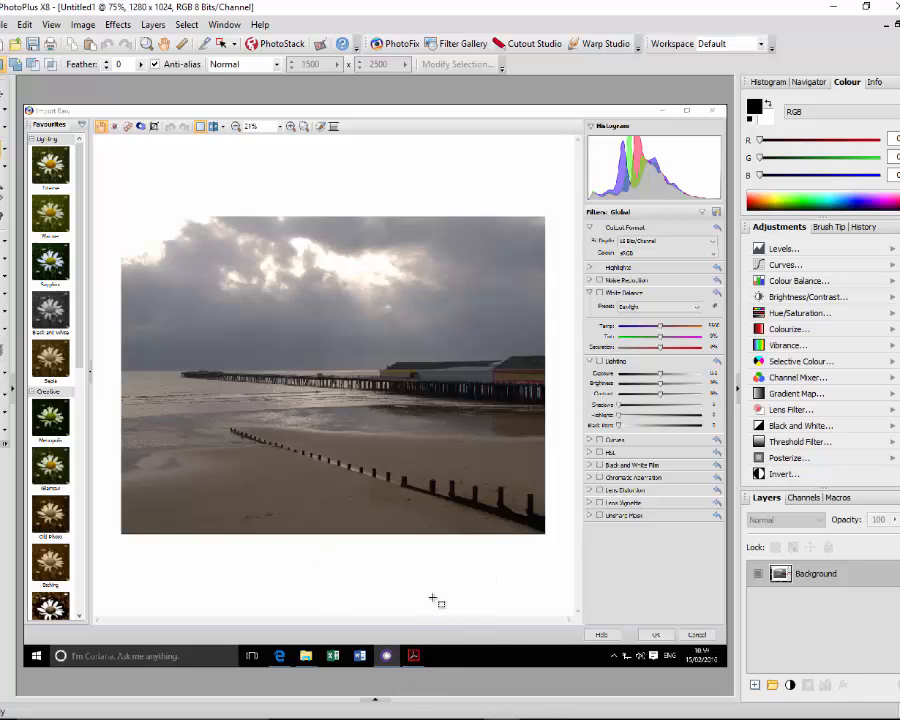
pyautogui.click(374, 699)
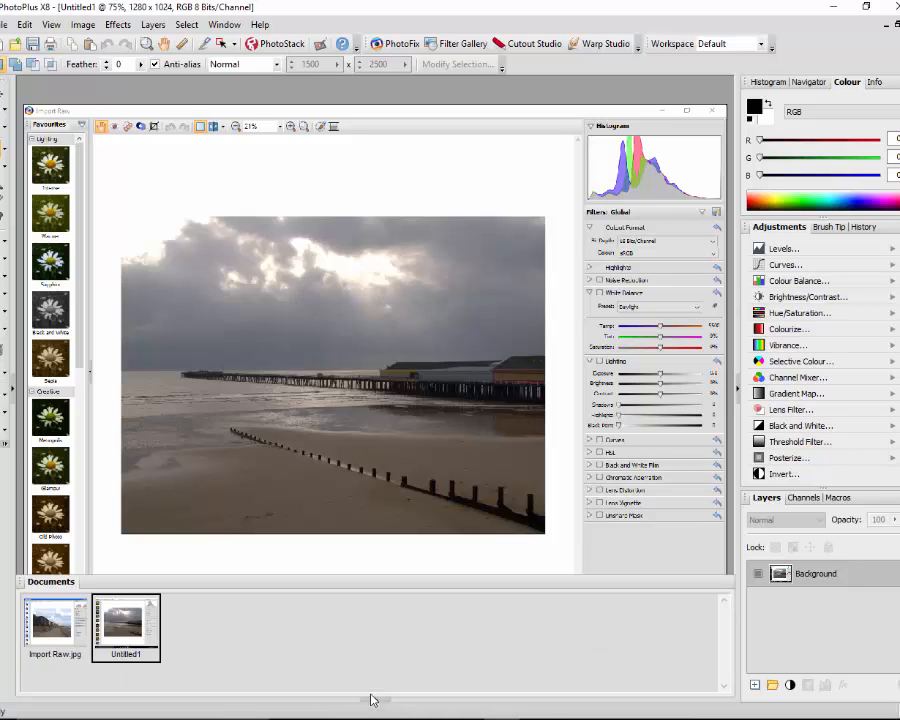
pyautogui.click(64, 615)
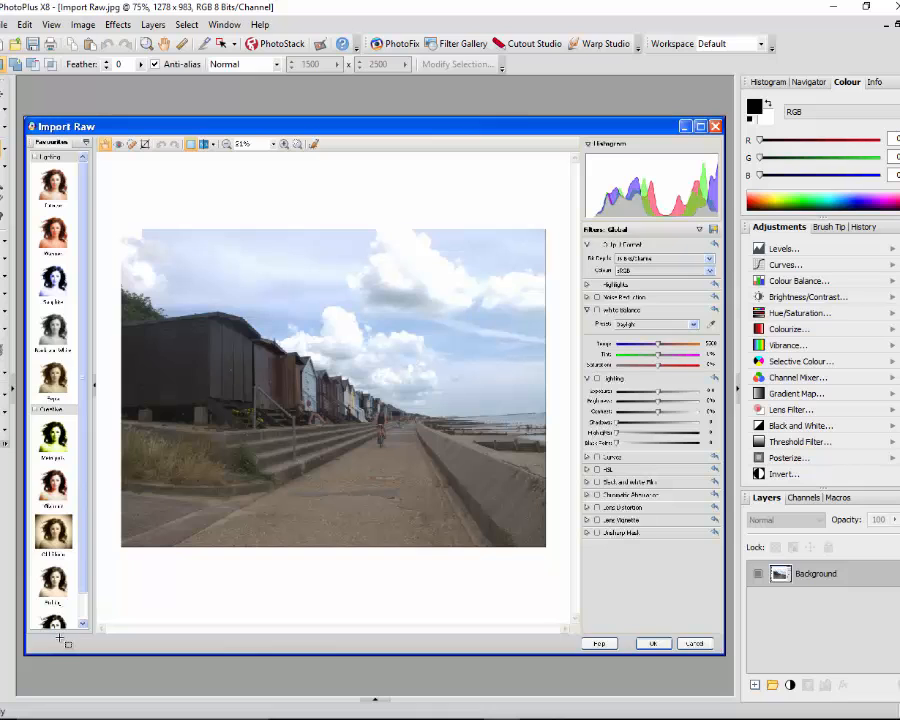
pyautogui.click(372, 700)
pyautogui.click(128, 636)
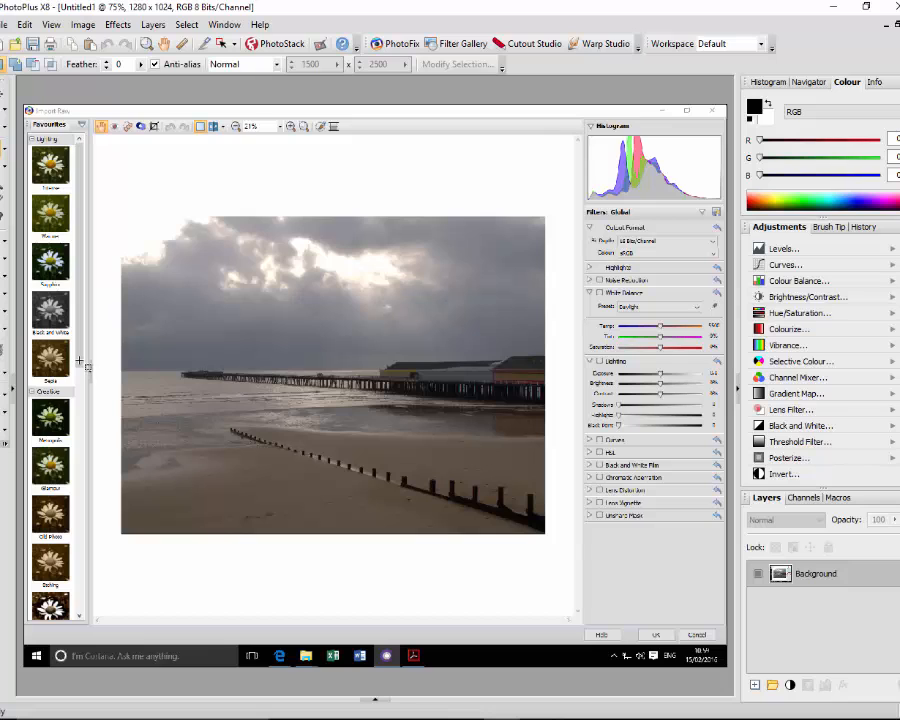
pyautogui.click(374, 704)
pyautogui.click(64, 621)
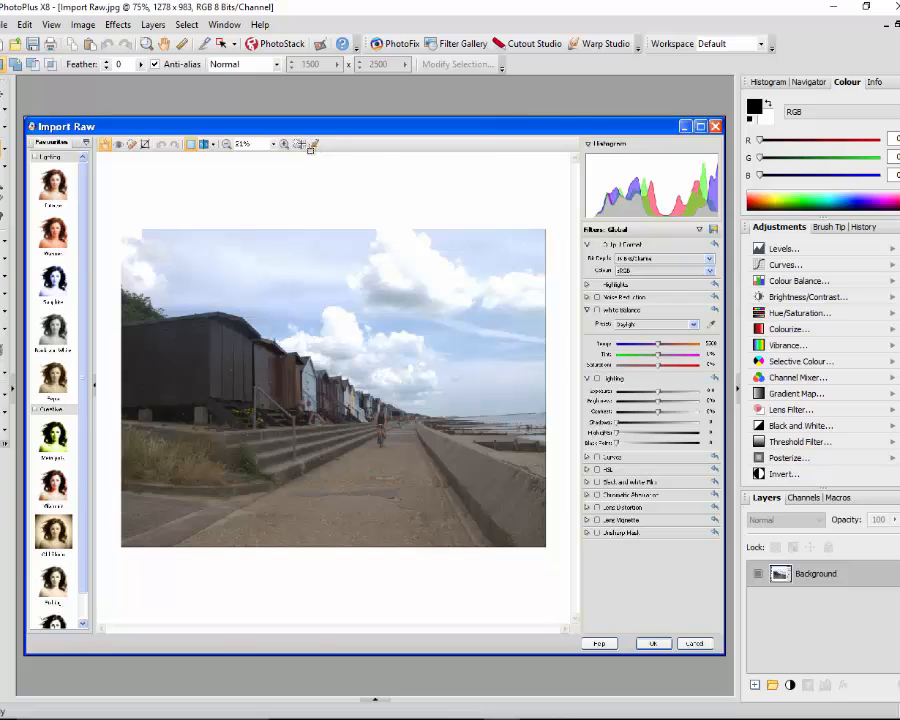
pyautogui.click(372, 701)
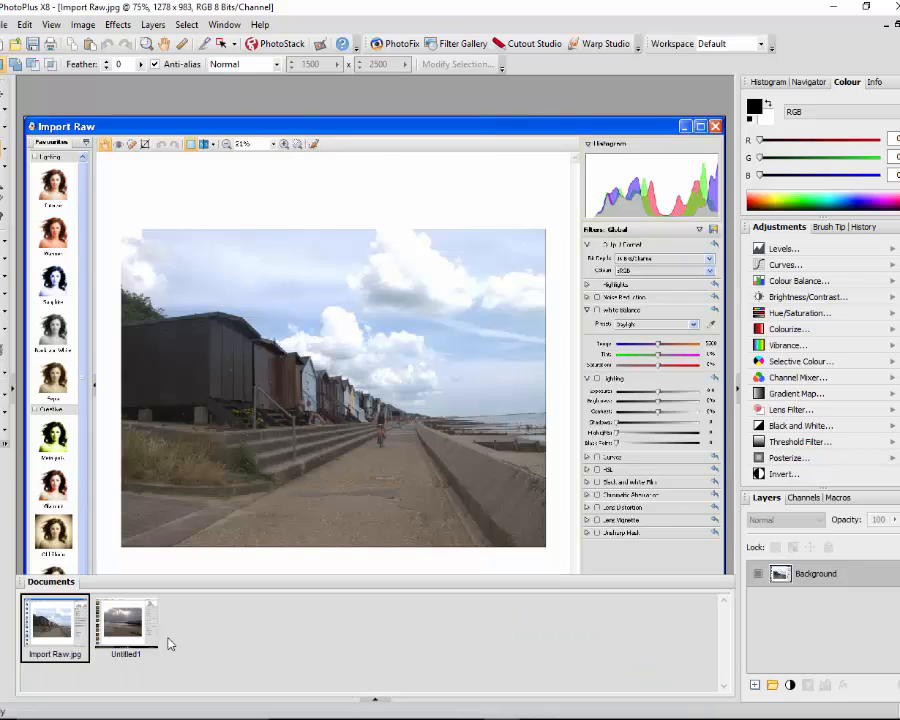
pyautogui.click(145, 604)
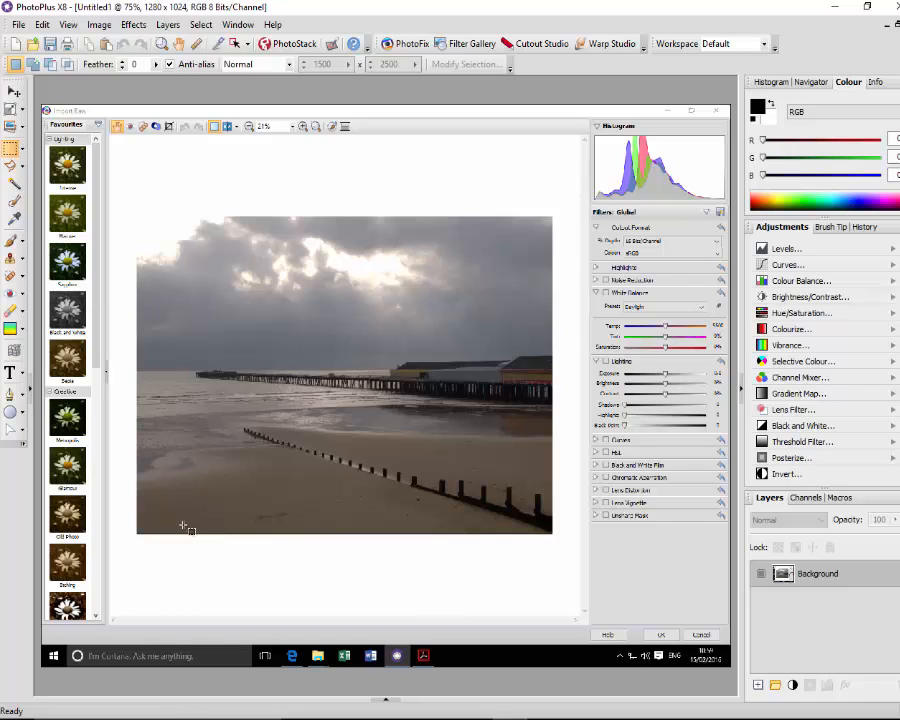
pyautogui.click(386, 702)
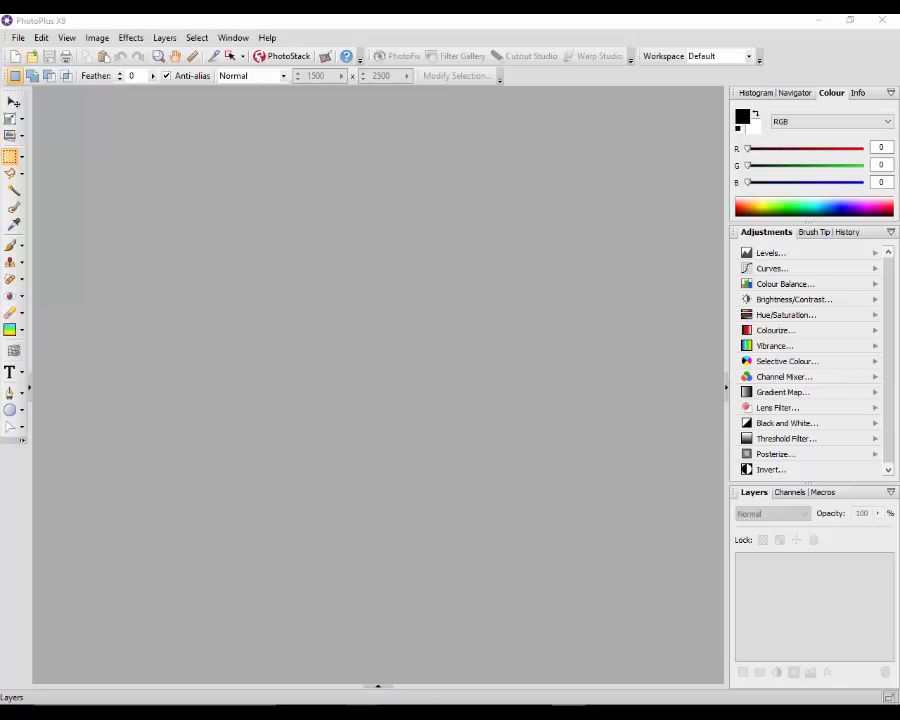
# Step: Switch to File Explorer and check the file details of IMG_6199.JPG and the general properties of IMG_6199.CR2
pyautogui.click(301, 685)
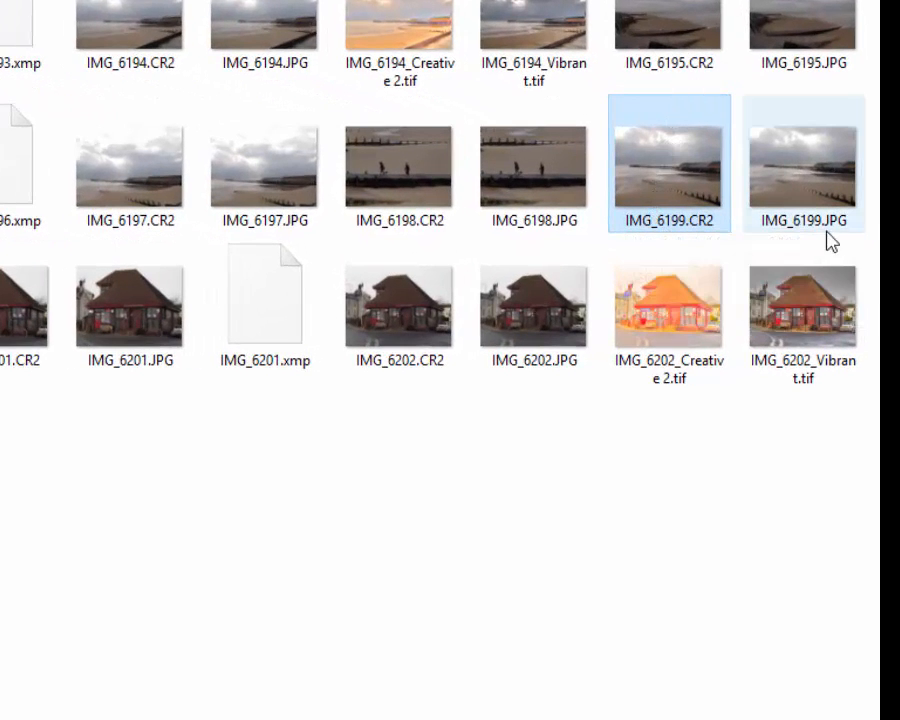
pyautogui.moveTo(842, 236)
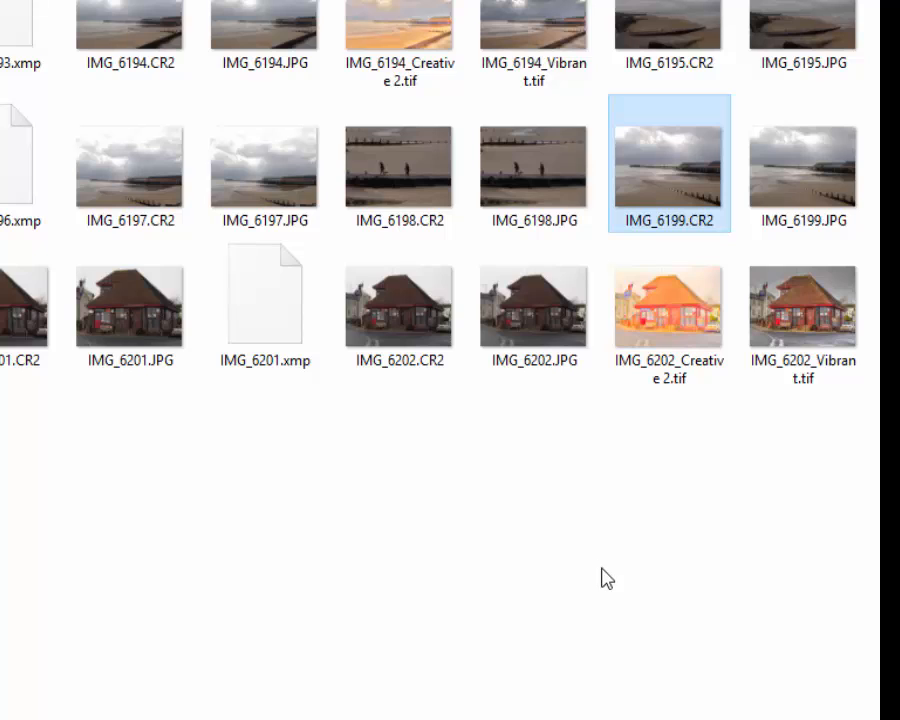
pyautogui.moveTo(779, 195)
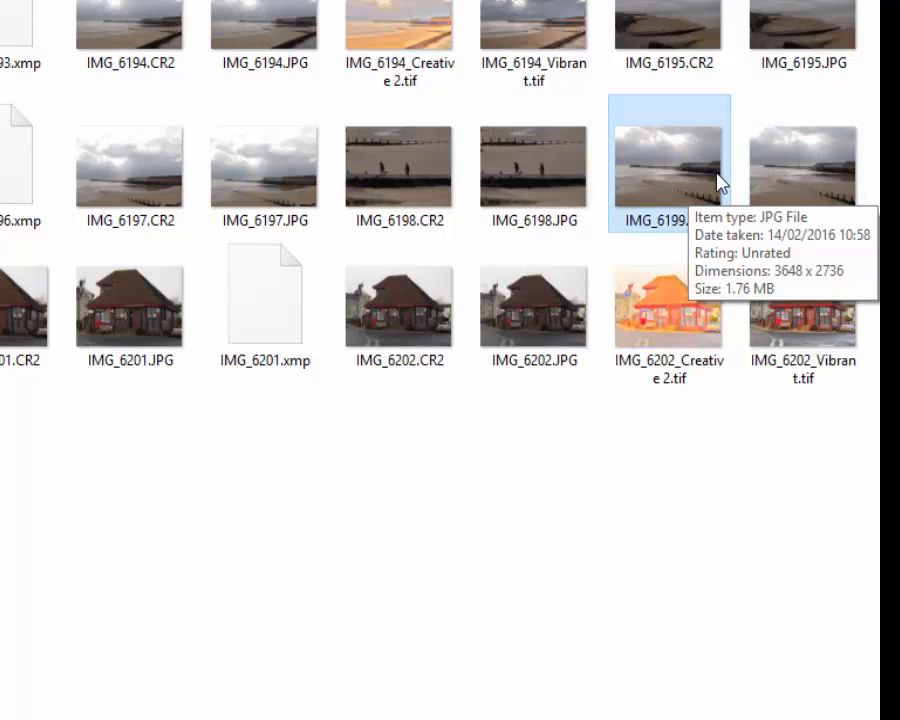
pyautogui.moveTo(655, 185)
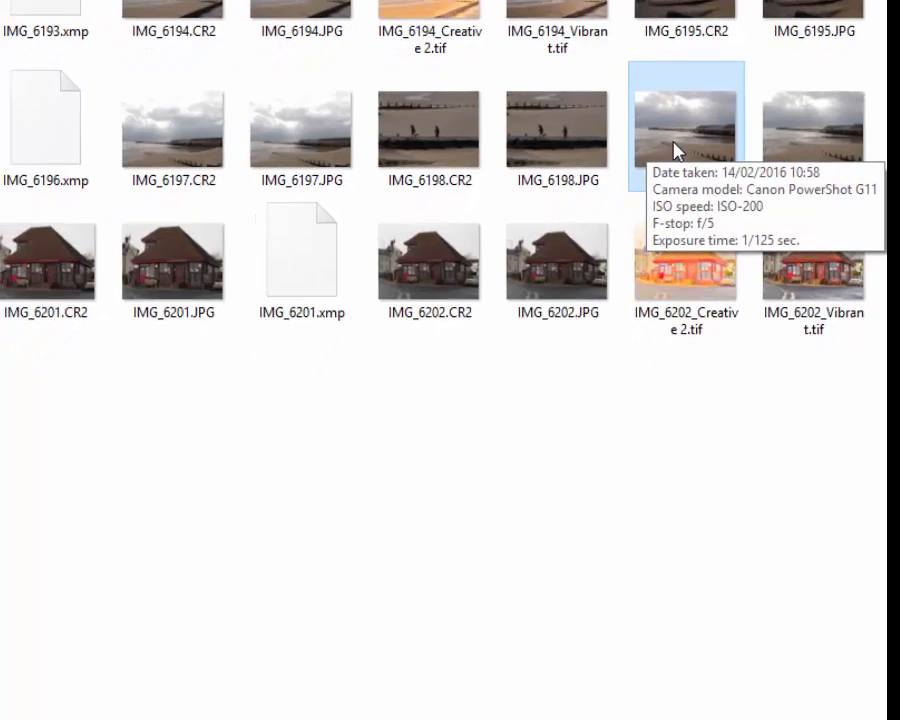
pyautogui.rightClick(655, 185)
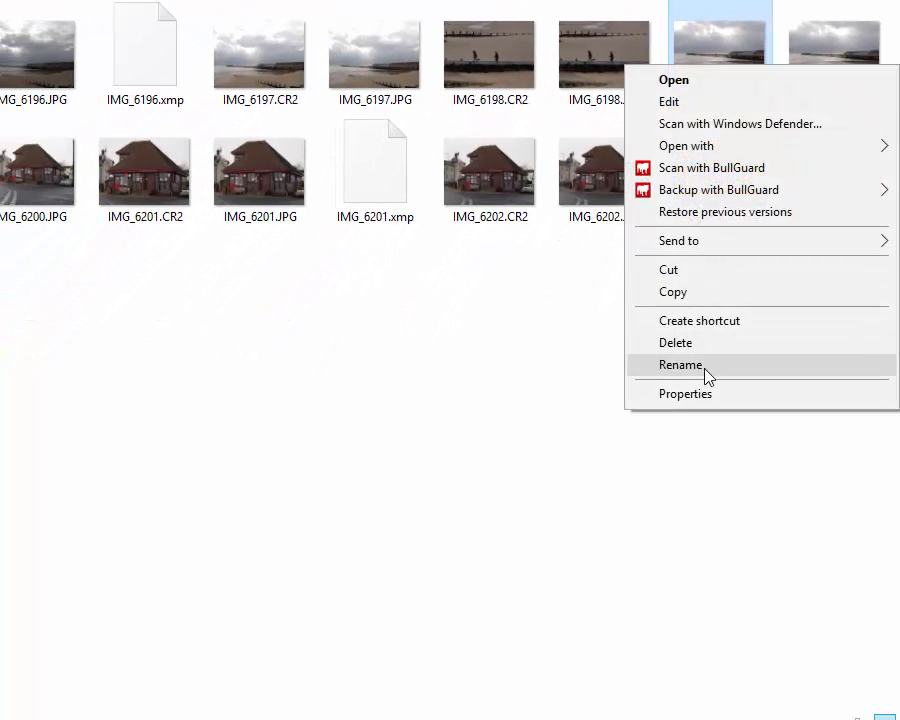
pyautogui.click(690, 396)
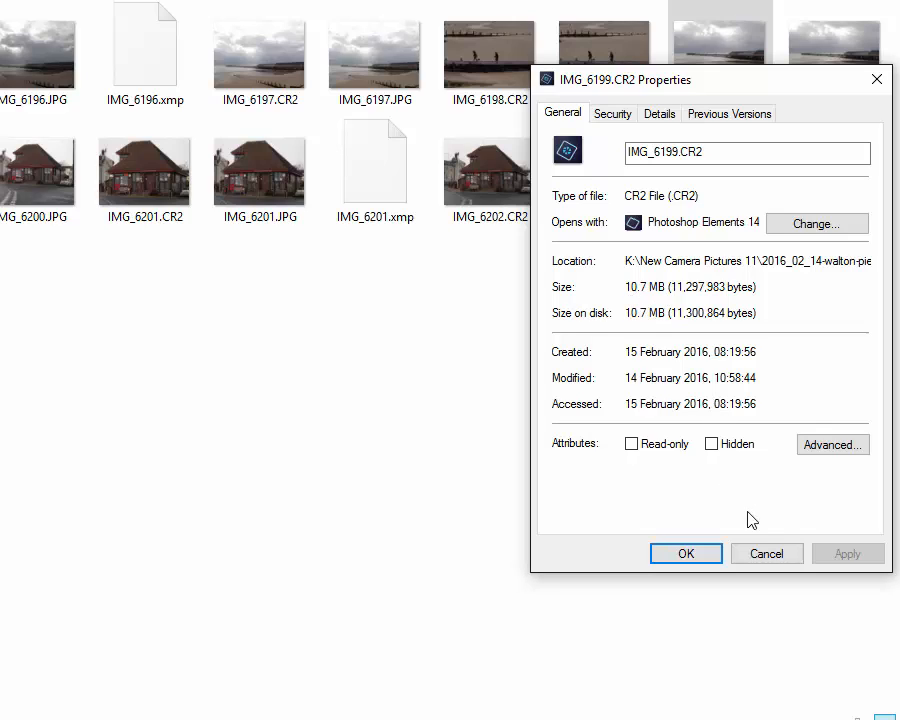
pyautogui.click(771, 558)
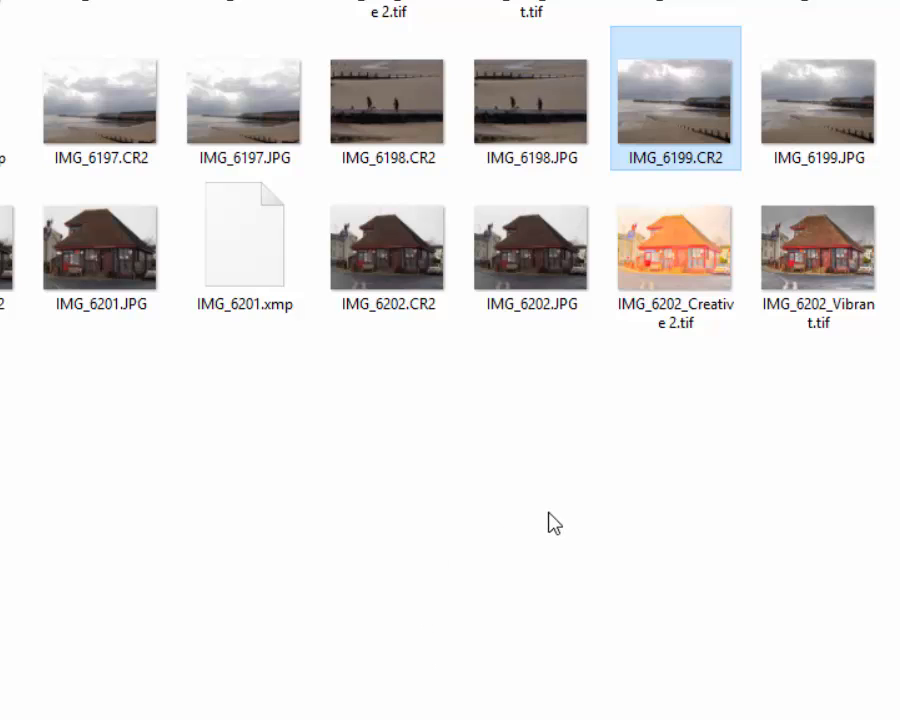
# Step: Open the raw file IMG_6199.CR2 from the originals-14-02-2016 folder with Serif PhotoPlus X8
pyautogui.click(749, 477)
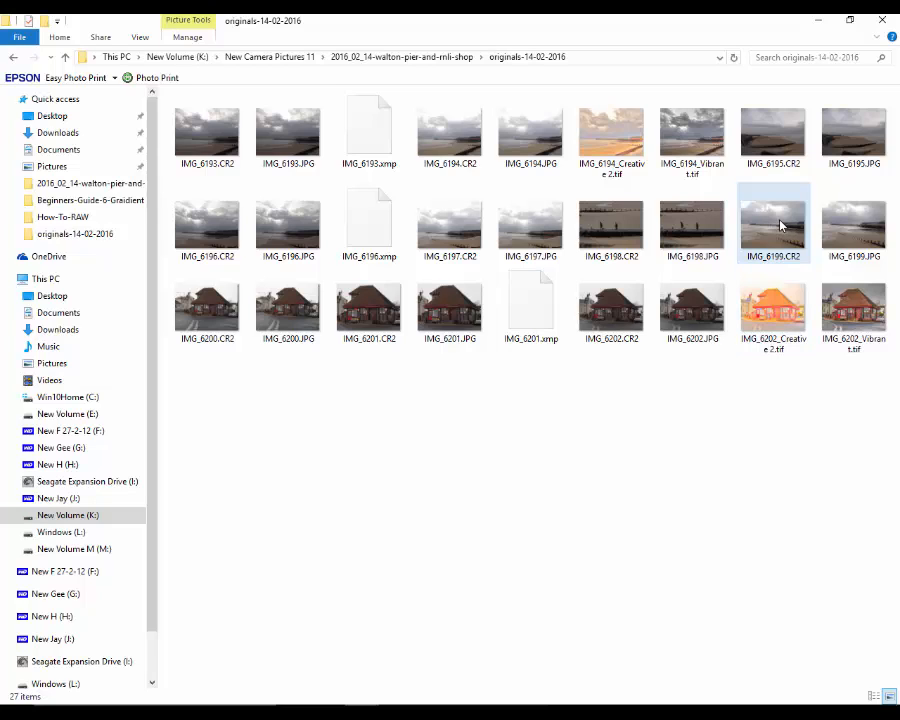
pyautogui.moveTo(781, 225)
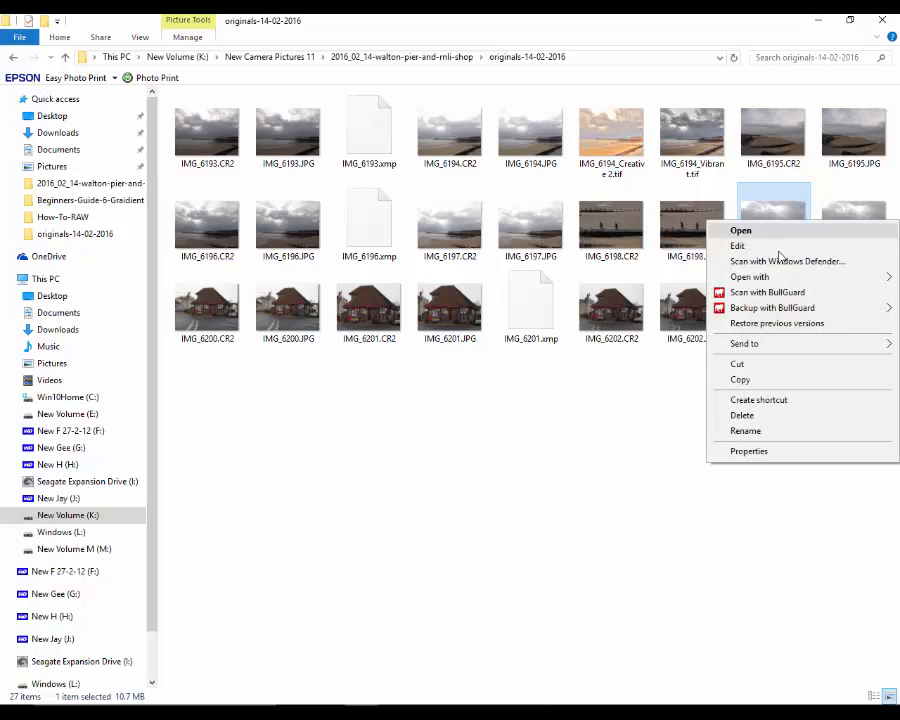
pyautogui.moveTo(762, 283)
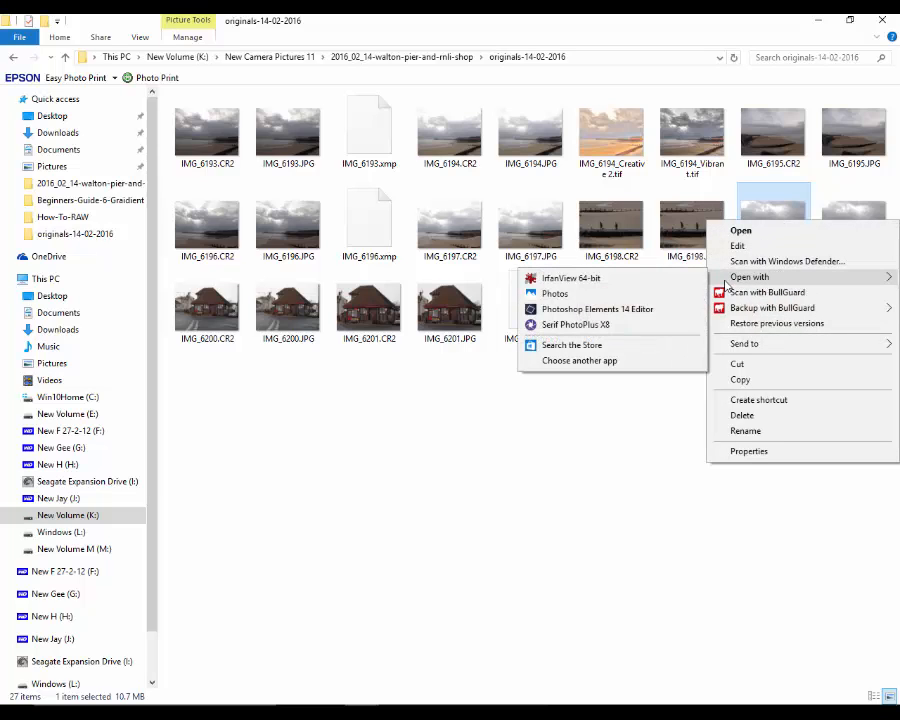
pyautogui.click(560, 325)
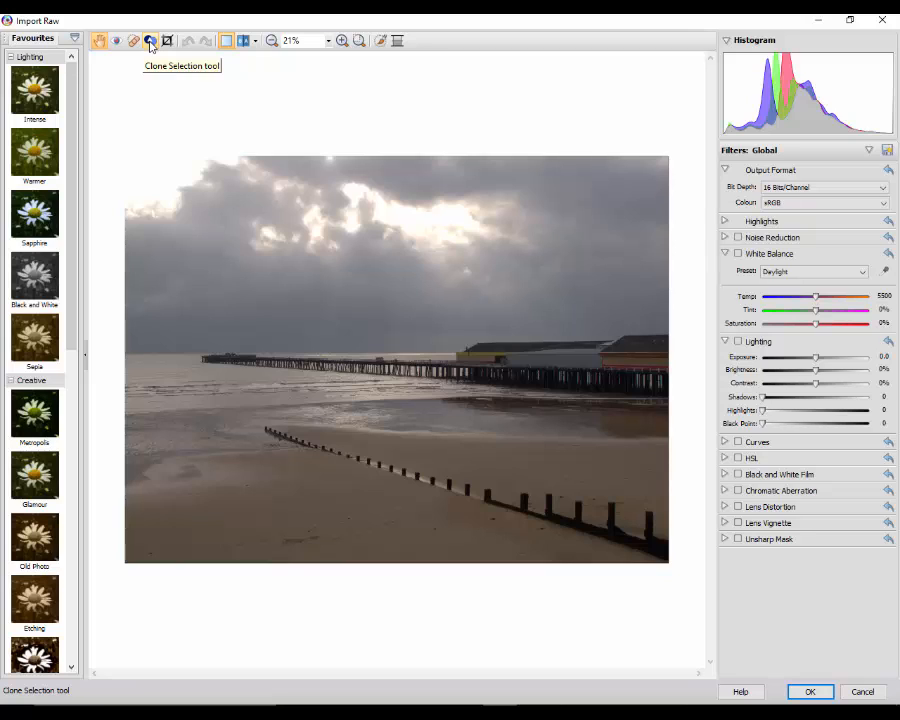
# Step: Preview the photo in the split before-and-after view, then return to the whole filtered image
pyautogui.click(226, 41)
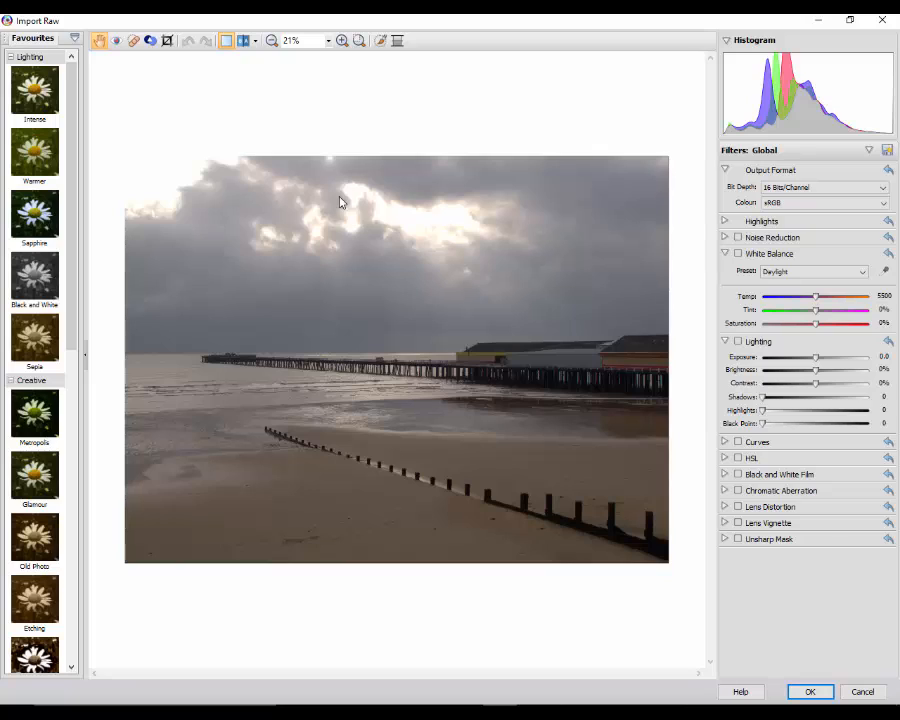
pyautogui.click(243, 41)
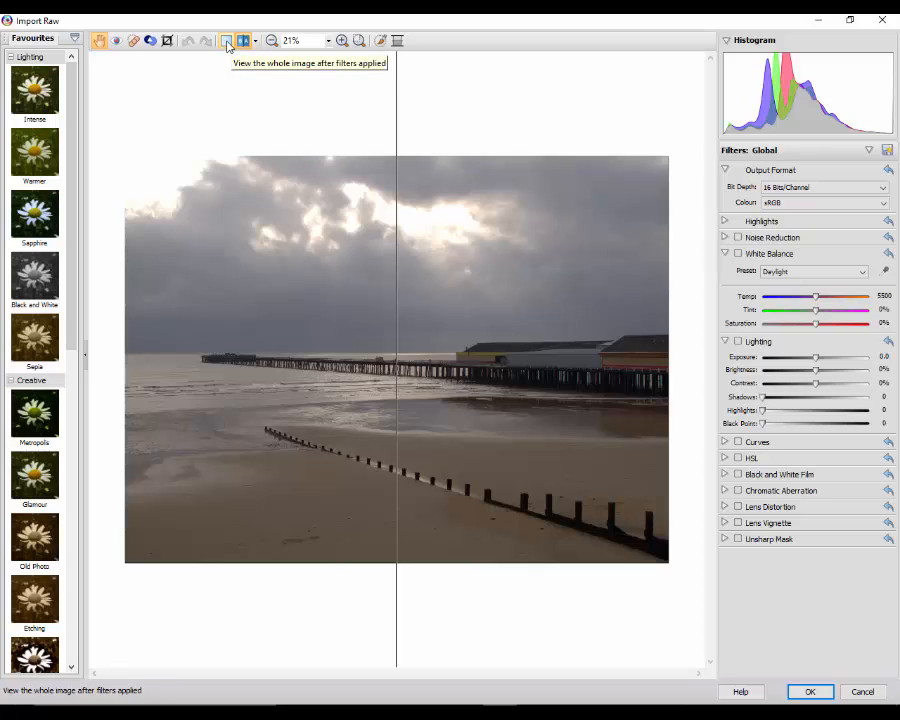
pyautogui.click(226, 40)
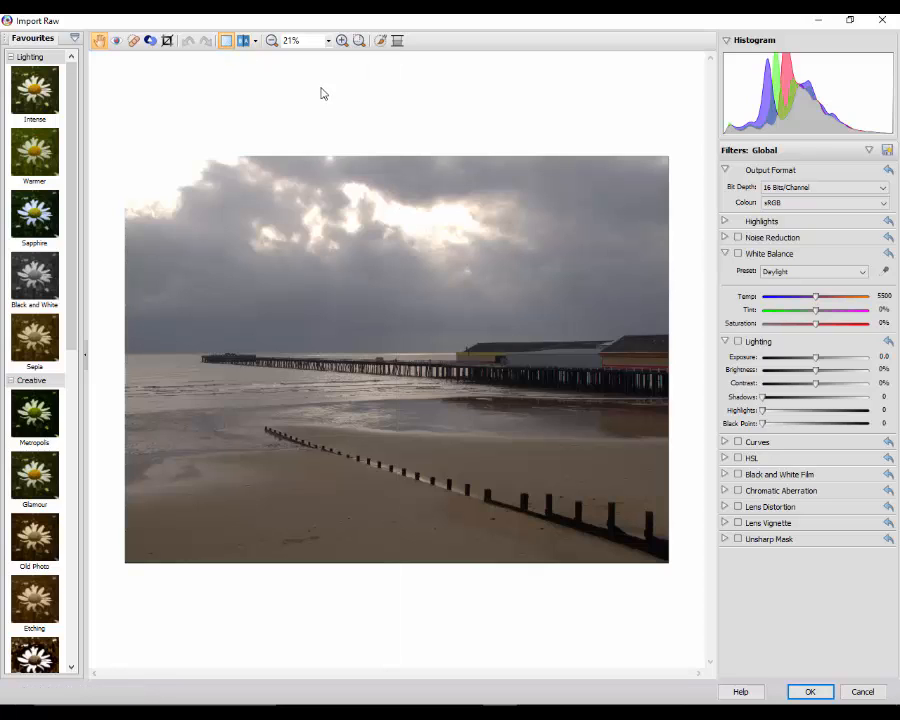
# Step: Zoom the raw preview out to 14%, then enlarge it to 47%
pyautogui.click(271, 40)
pyautogui.click(271, 40)
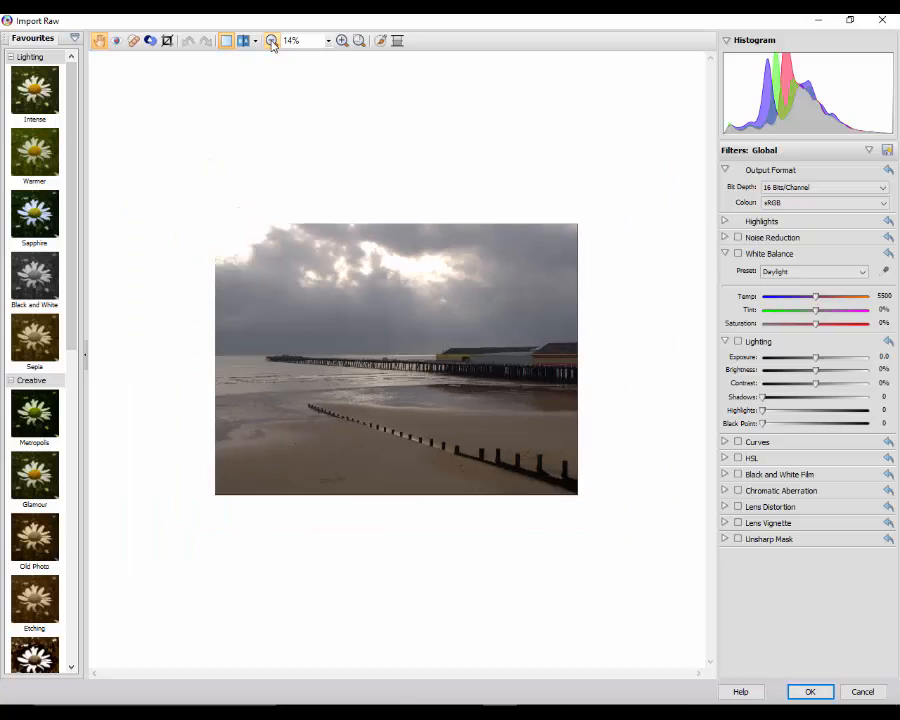
pyautogui.click(341, 40)
pyautogui.click(341, 40)
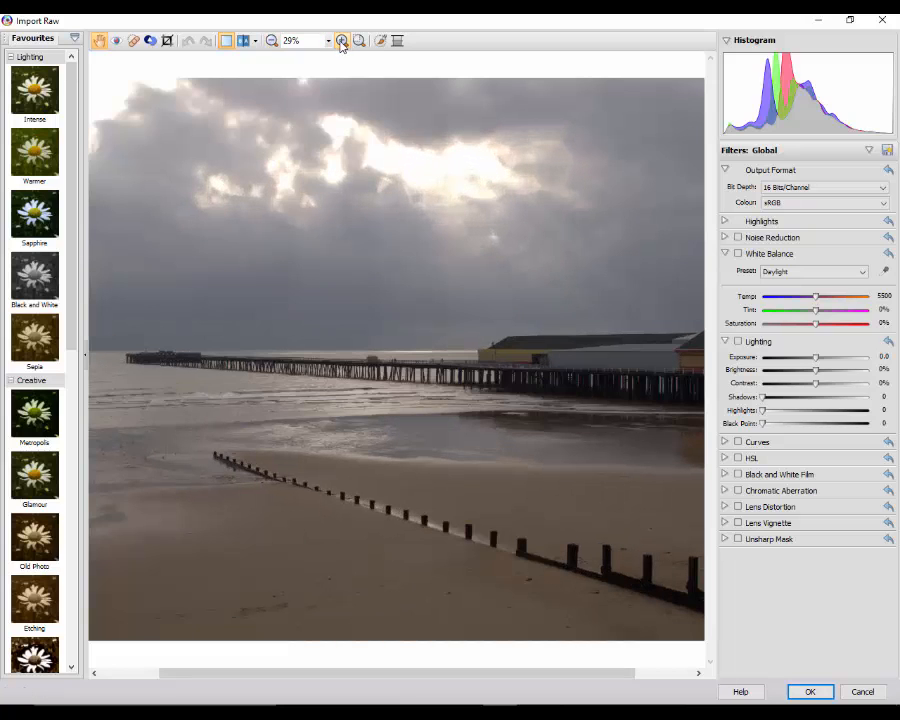
pyautogui.click(341, 40)
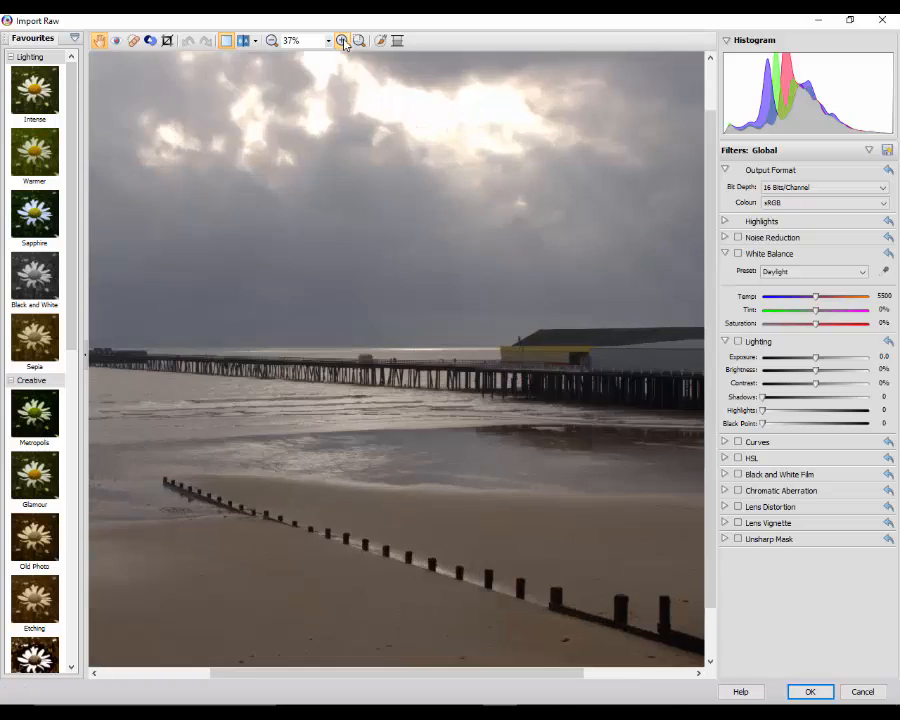
pyautogui.click(341, 40)
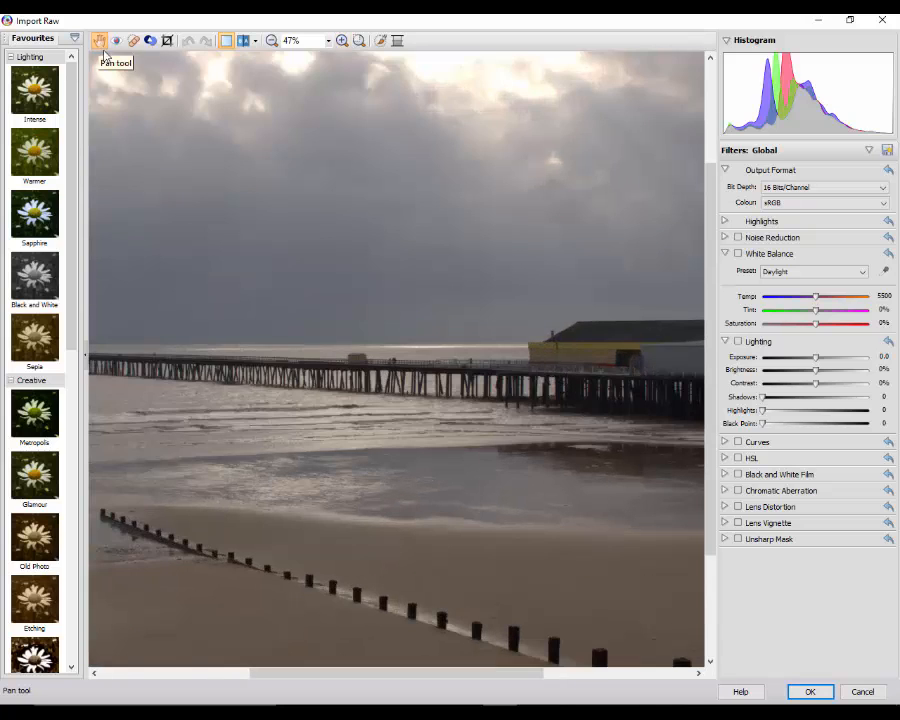
# Step: Pan around the enlarged pier photo with the Pan tool, then reduce the preview to 20%
pyautogui.moveTo(484, 233); pyautogui.dragTo(345, 239)
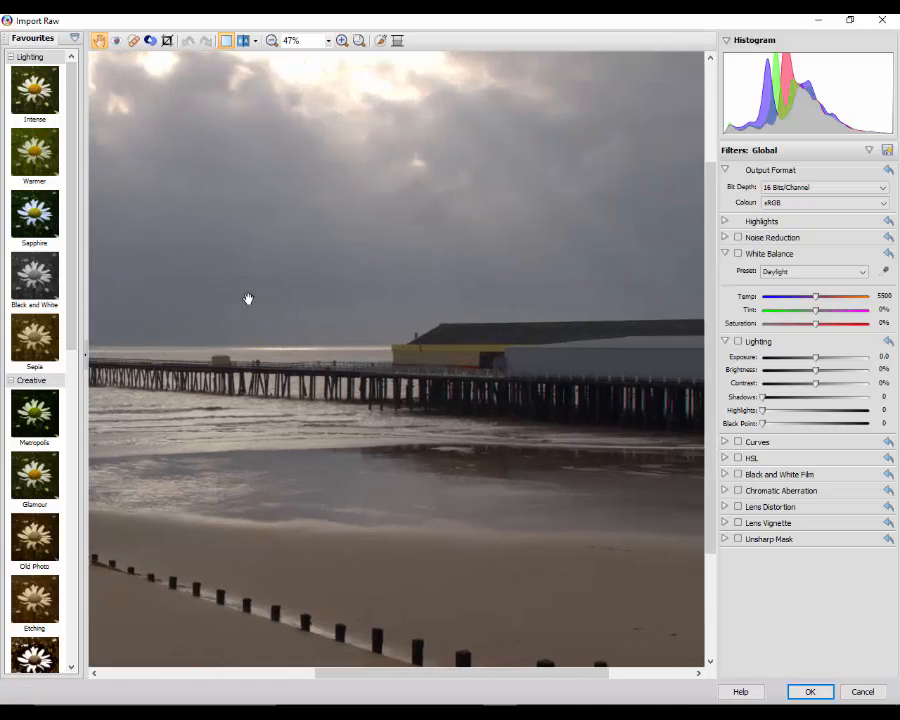
pyautogui.moveTo(190, 255); pyautogui.dragTo(460, 295)
pyautogui.moveTo(364, 476); pyautogui.dragTo(364, 193)
pyautogui.moveTo(473, 157); pyautogui.dragTo(400, 198)
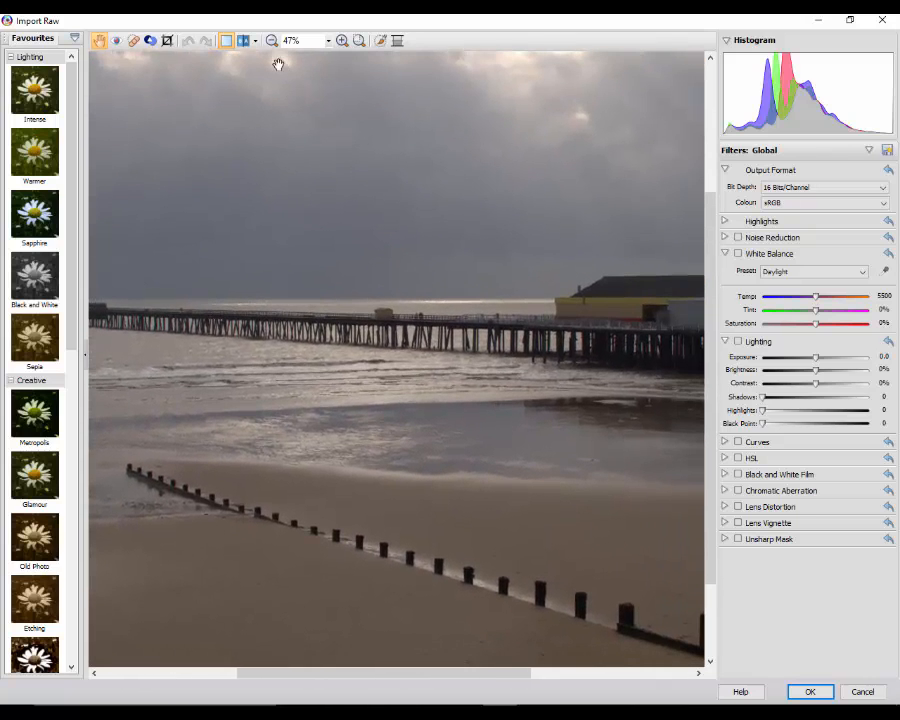
pyautogui.click(272, 43)
pyautogui.click(272, 43)
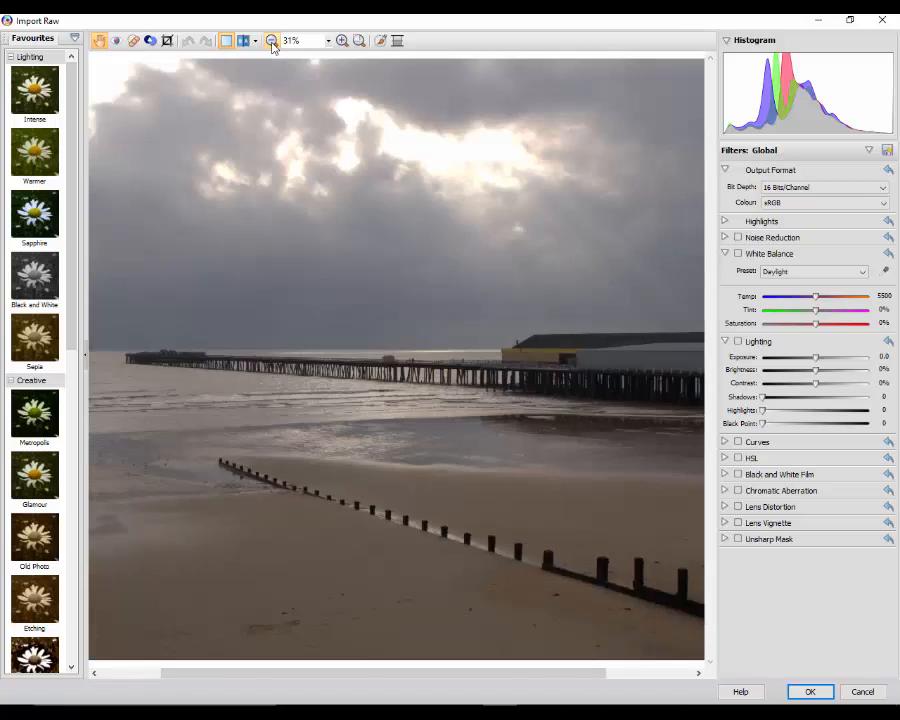
pyautogui.click(272, 43)
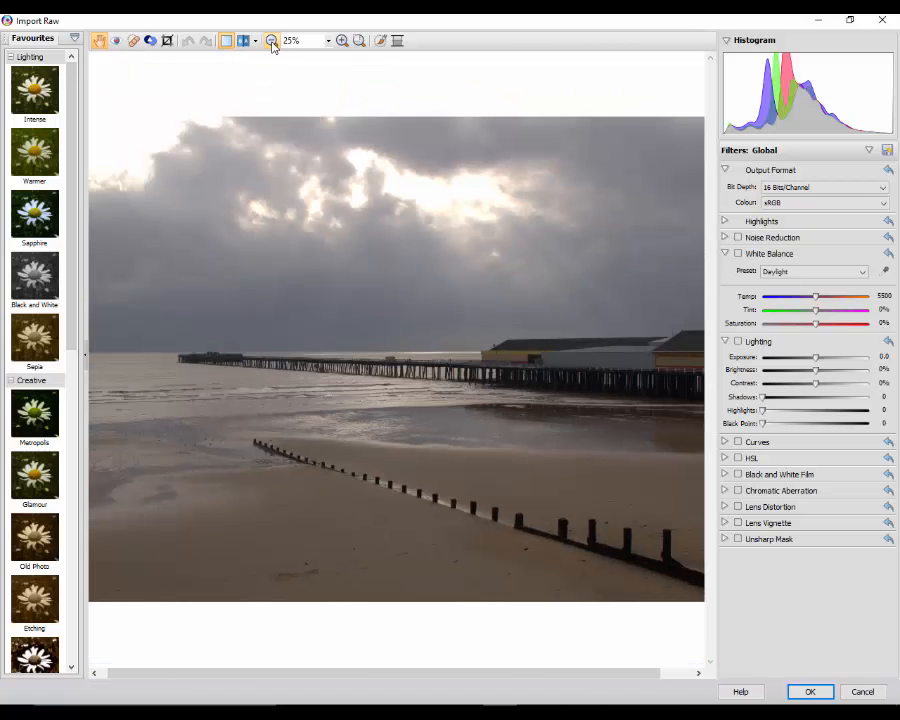
pyautogui.click(272, 43)
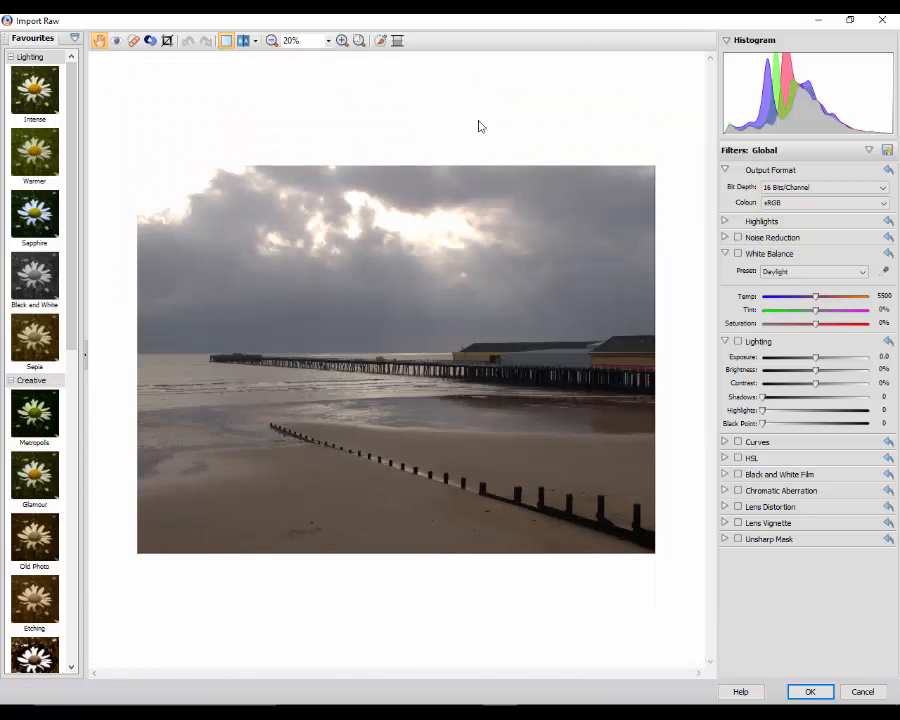
# Step: Magnify a rectangular area of clouds and pier to 69%, then zoom the preview back out to 29%
pyautogui.click(359, 42)
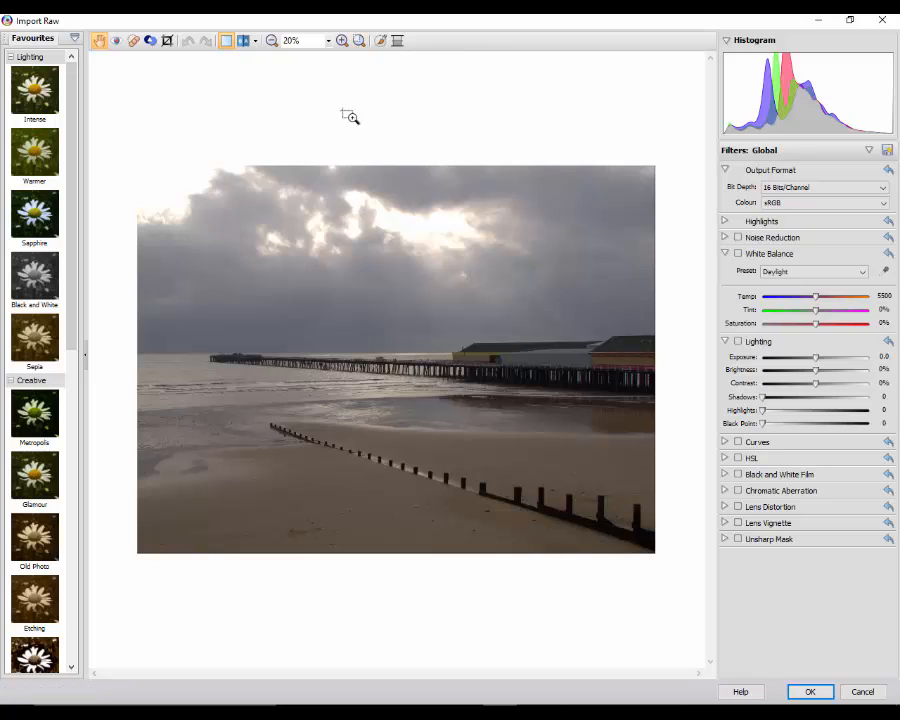
pyautogui.moveTo(265, 235); pyautogui.dragTo(421, 379)
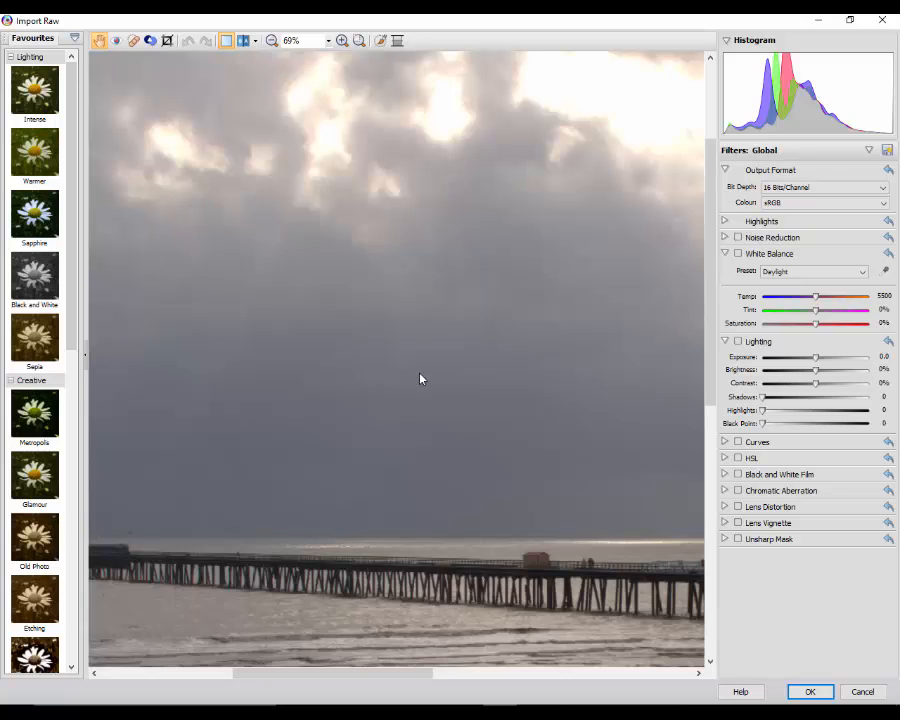
pyautogui.click(271, 41)
pyautogui.click(271, 41)
pyautogui.click(271, 41)
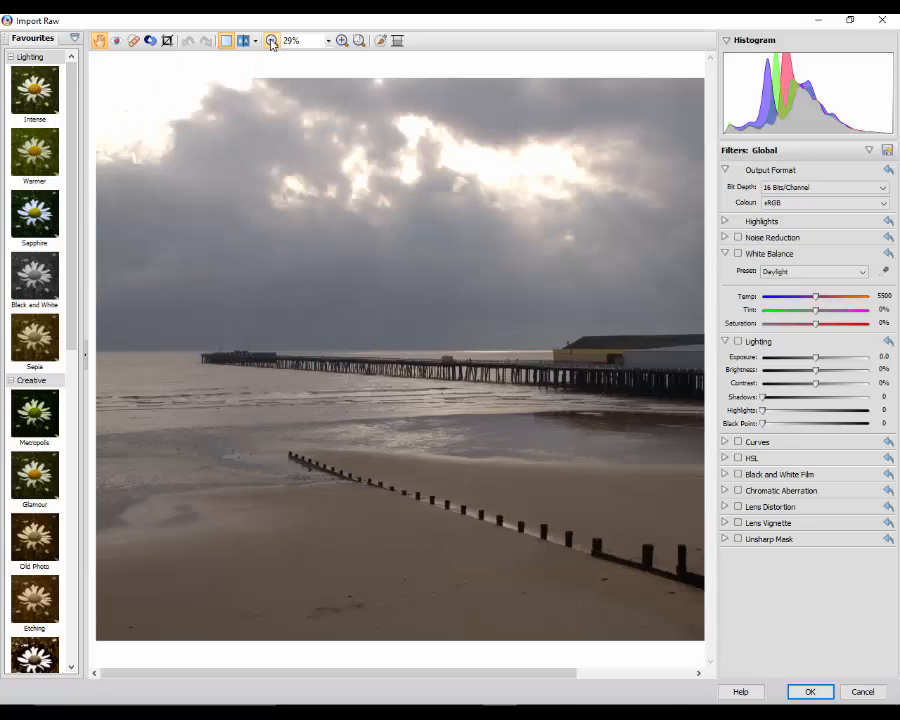
# Step: Reduce the preview to 24%, then collapse the Histogram section and expand it again
pyautogui.click(271, 41)
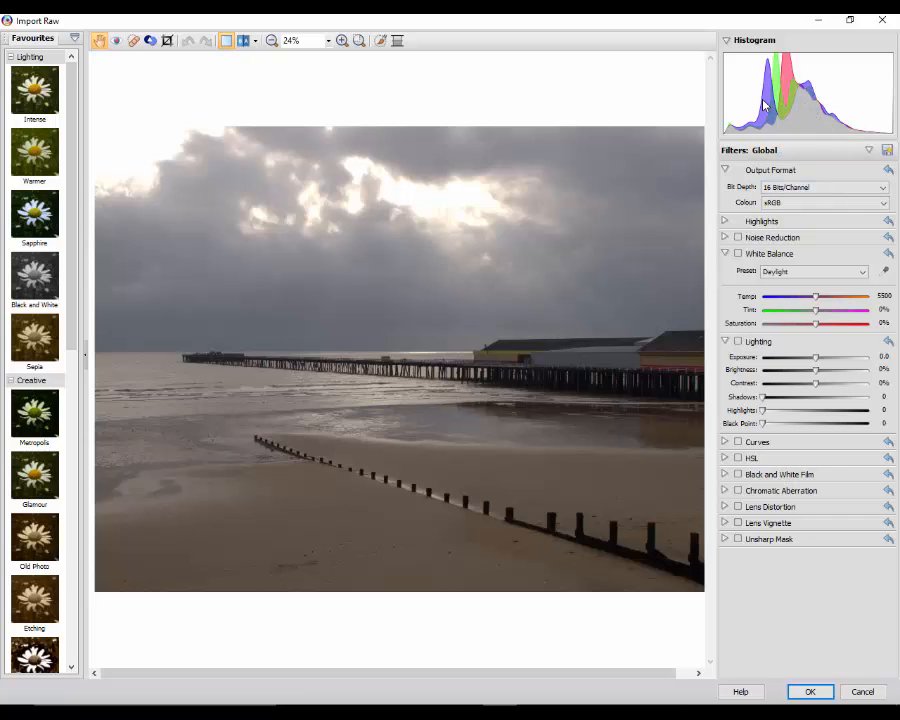
pyautogui.click(726, 41)
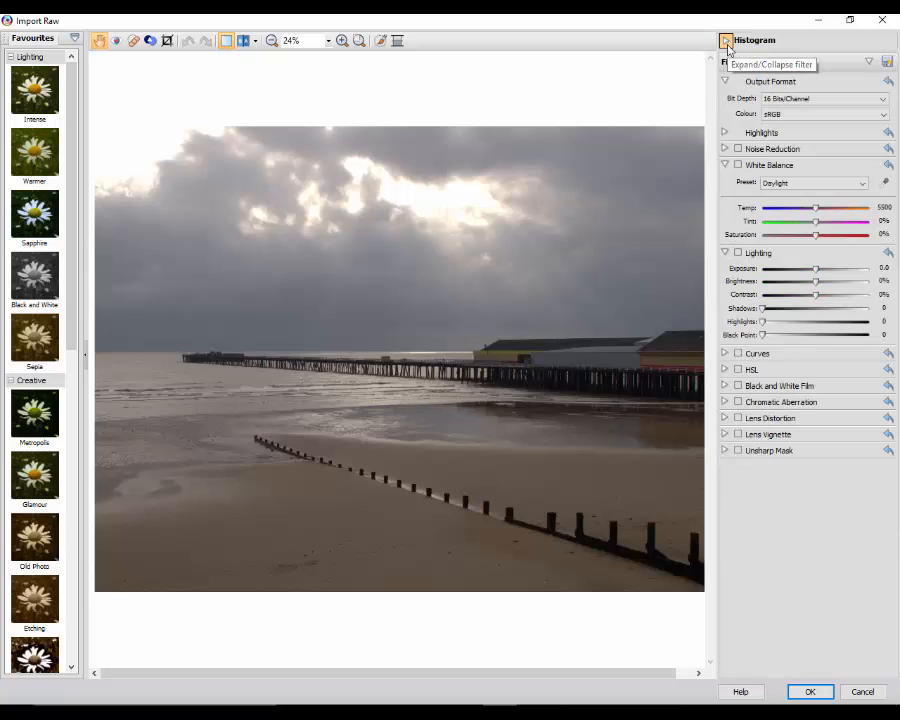
pyautogui.click(726, 41)
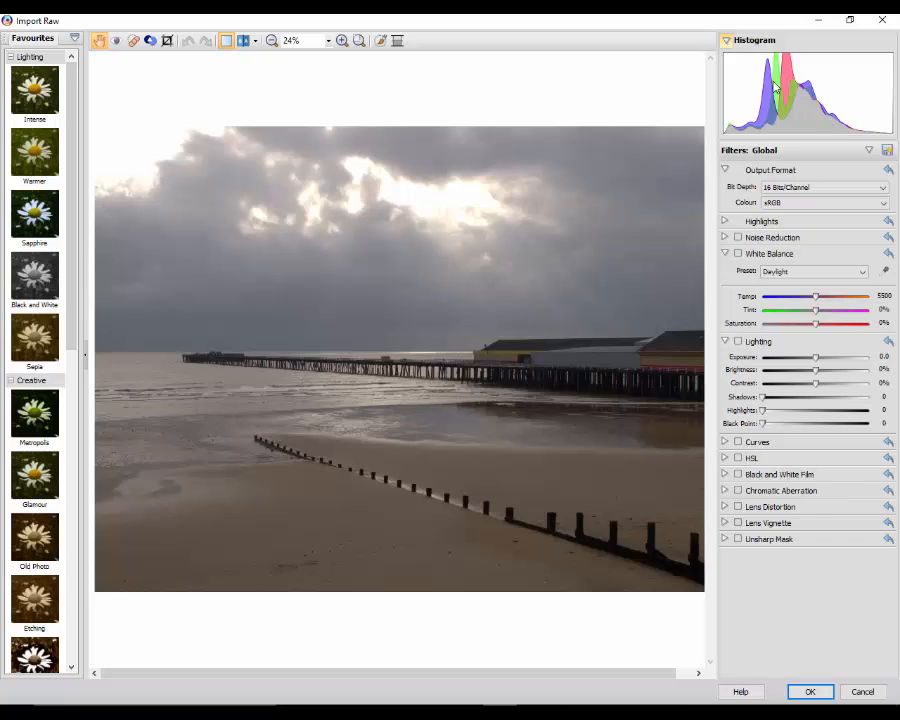
pyautogui.click(726, 41)
pyautogui.click(727, 42)
# Step: Review the Output Format choices for Bit Depth and Colour, keeping 16 Bits/Channel and sRGB
pyautogui.click(884, 188)
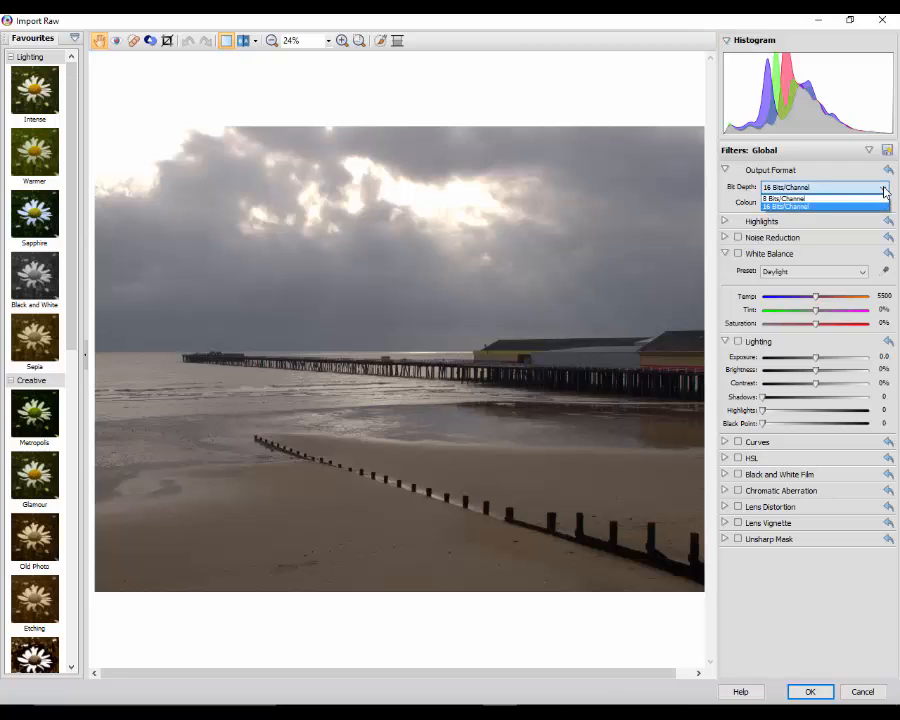
pyautogui.click(882, 189)
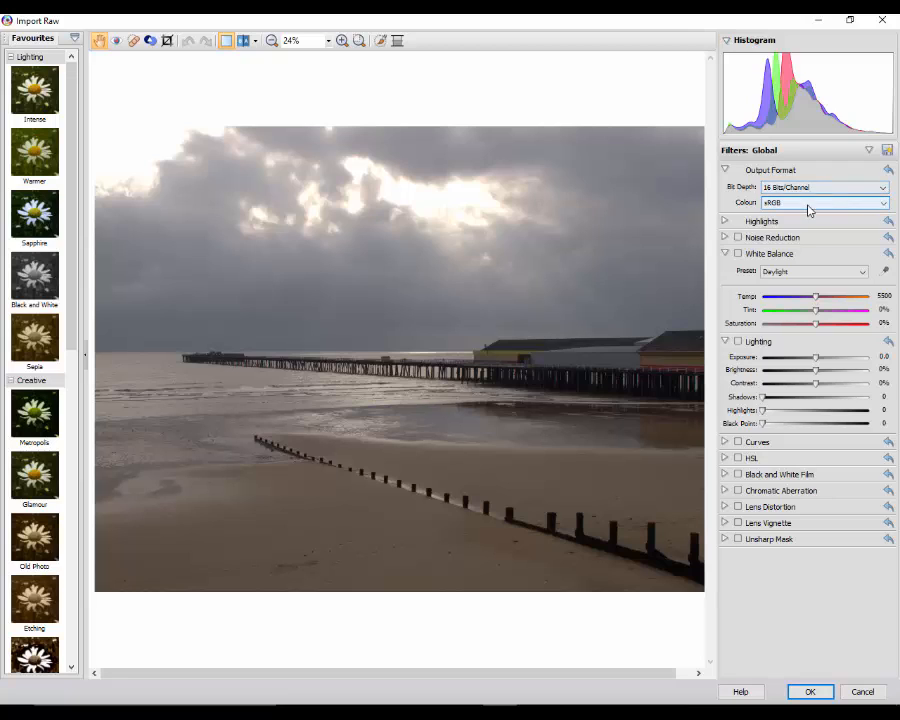
pyautogui.click(886, 205)
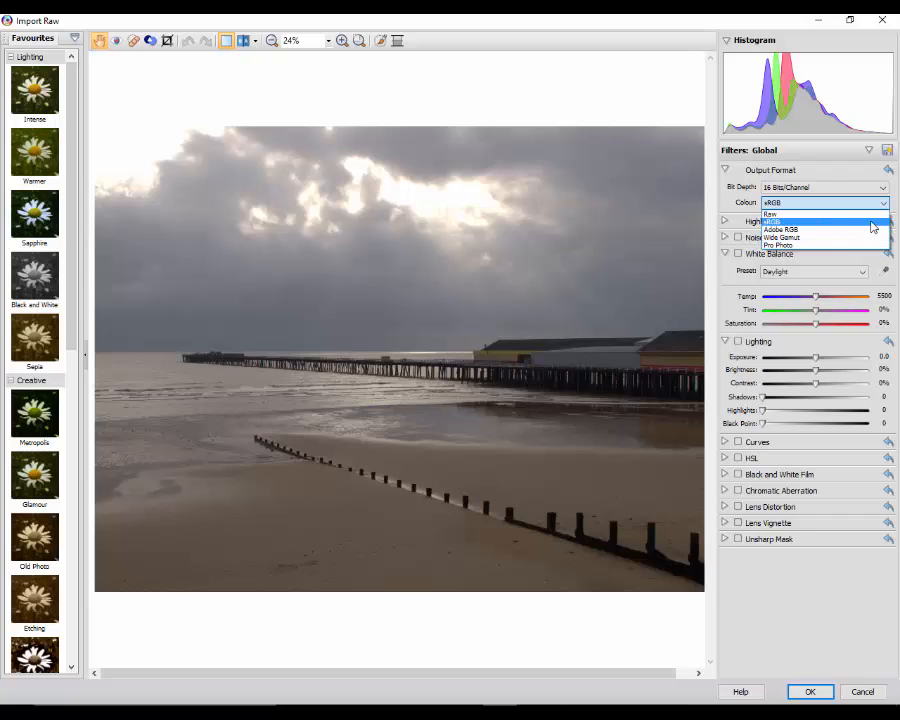
pyautogui.click(889, 208)
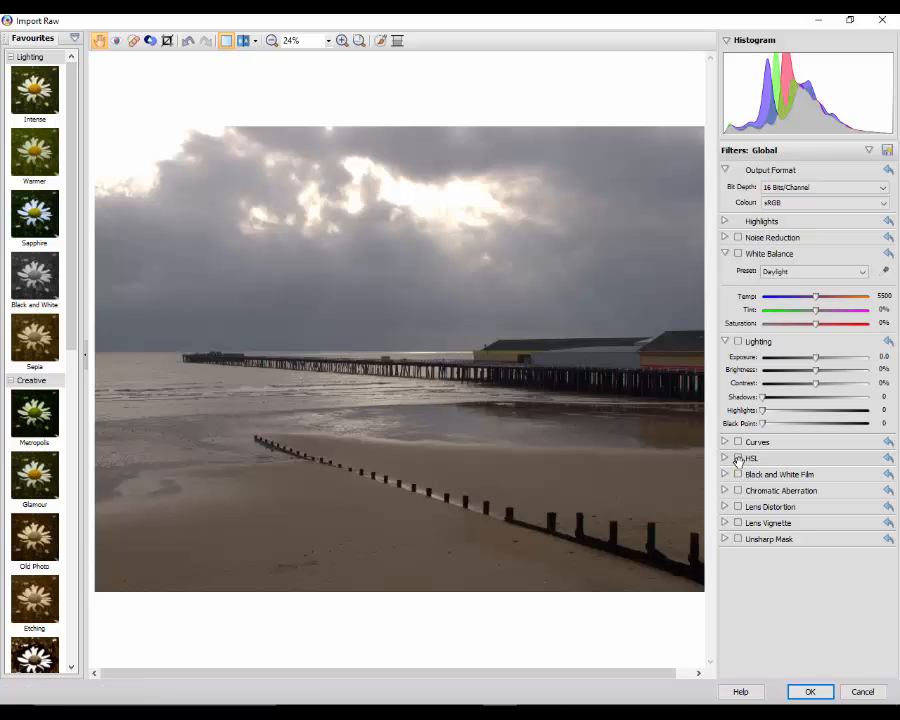
# Step: Enable the Black and White Film filter above HSL, expand its colour sliders, then reset the filter
pyautogui.moveTo(738, 458); pyautogui.dragTo(741, 461)
pyautogui.click(739, 459)
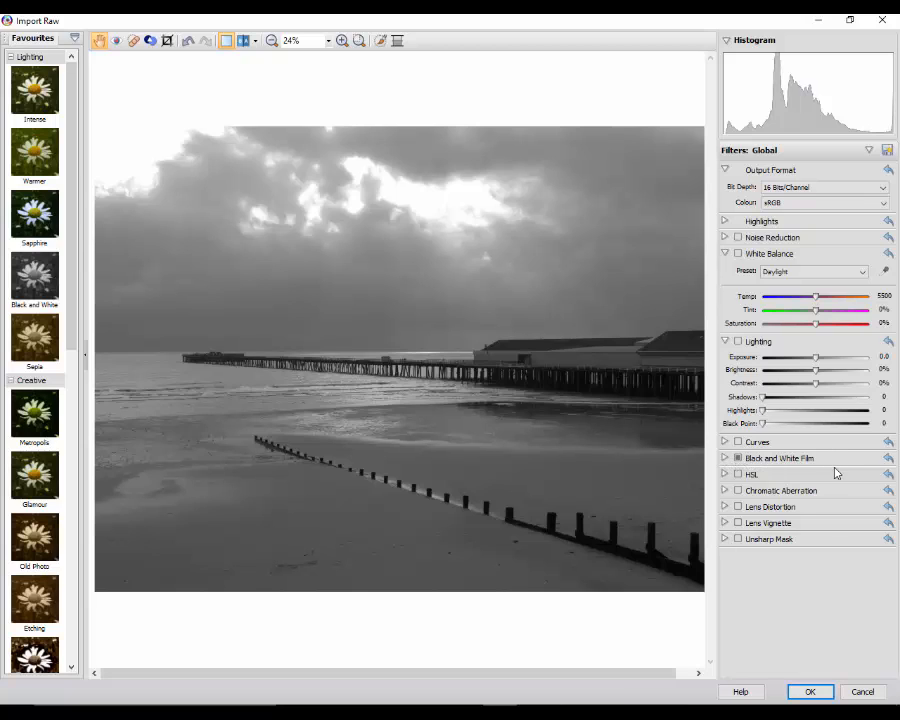
pyautogui.click(725, 459)
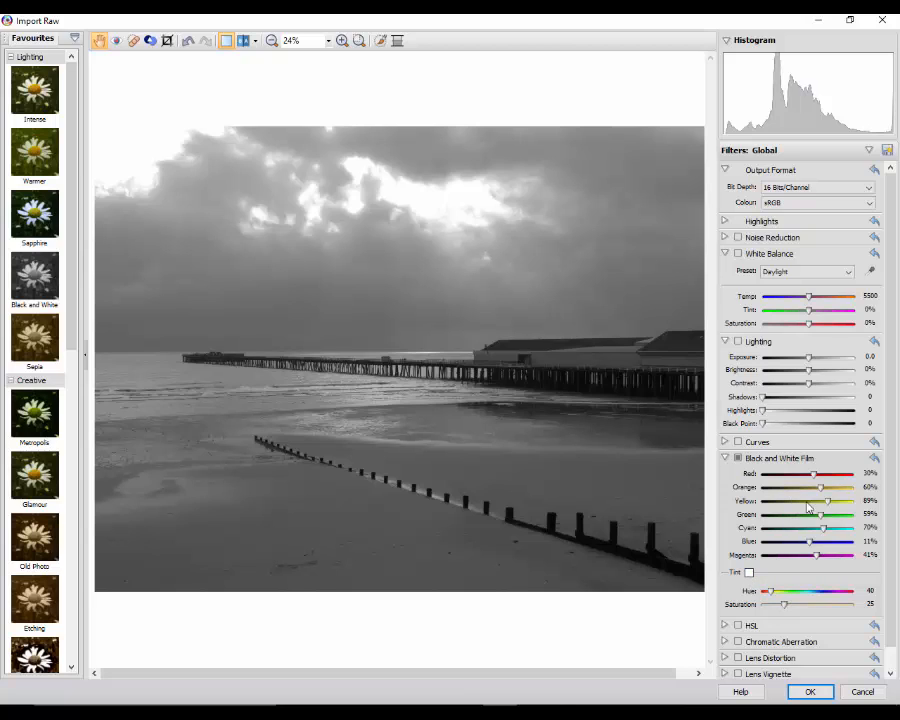
pyautogui.click(875, 459)
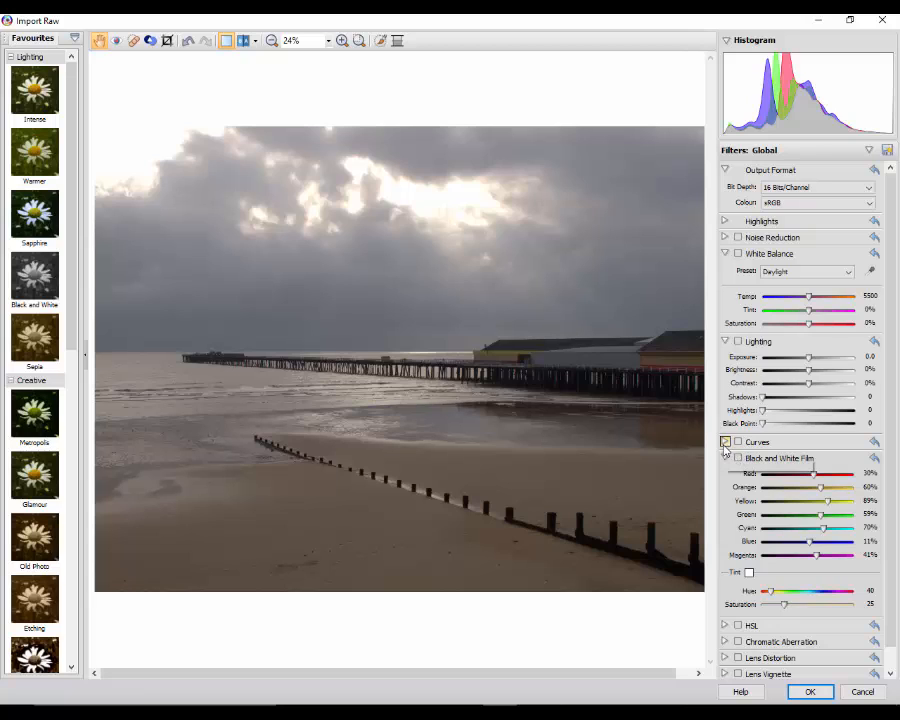
# Step: Enable the Curves filter, brighten the midtones by raising the RGB curve to about output 161 at input 93, then reset it
pyautogui.click(725, 442)
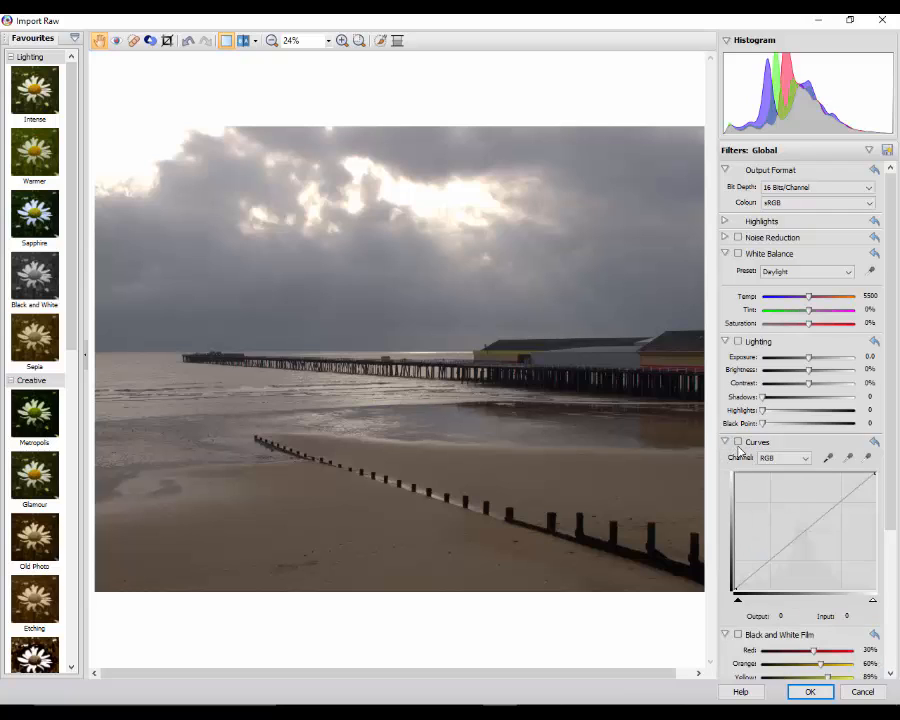
pyautogui.click(738, 442)
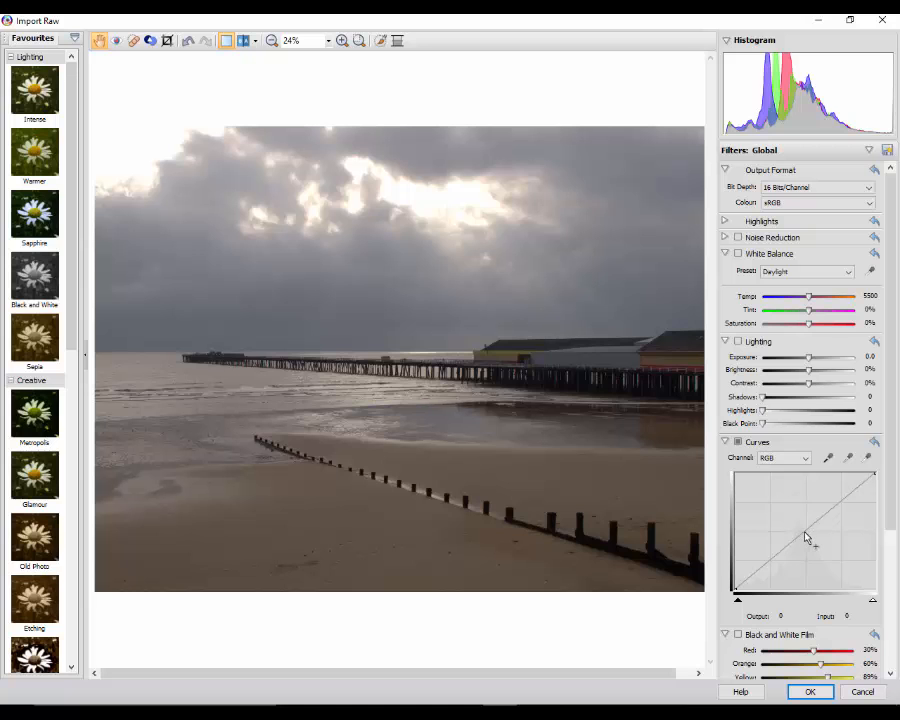
pyautogui.moveTo(805, 537); pyautogui.dragTo(788, 518)
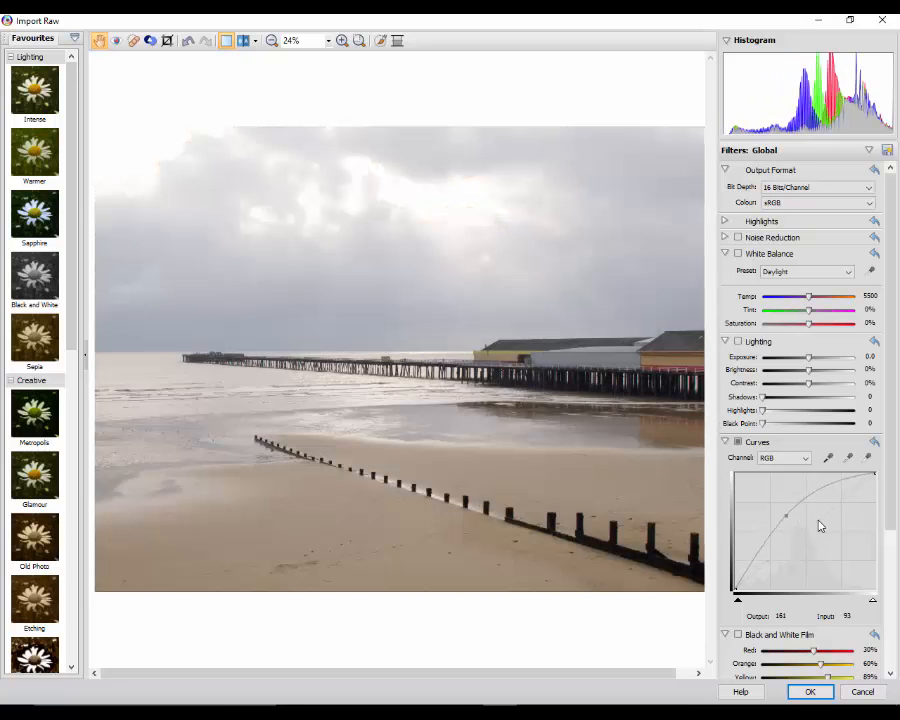
pyautogui.click(875, 444)
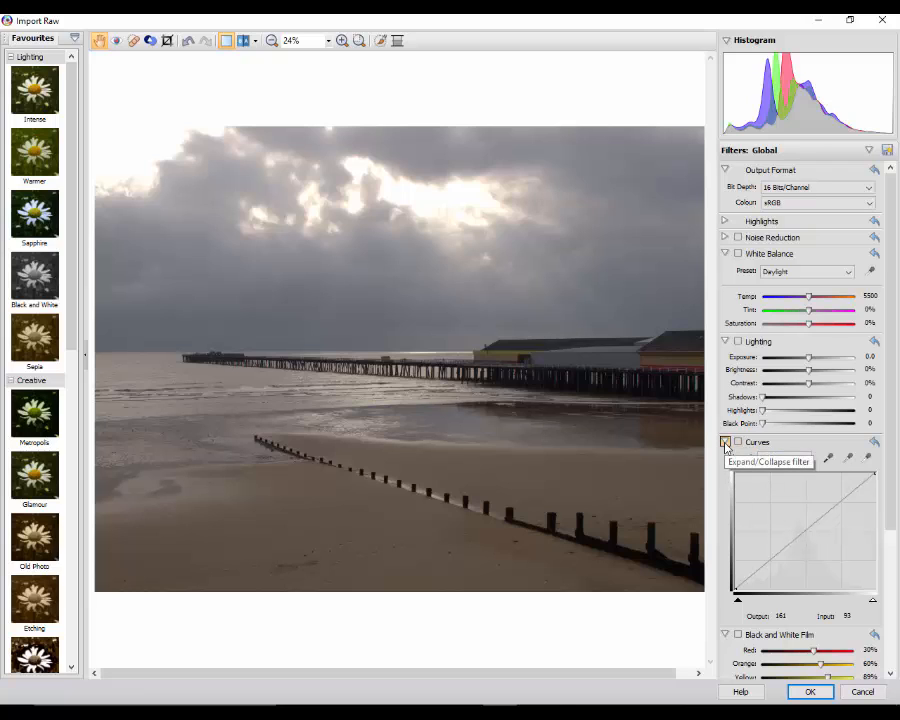
# Step: Collapse the Curves and Black and White Film settings, then briefly expand and collapse Lens Vignette
pyautogui.click(725, 442)
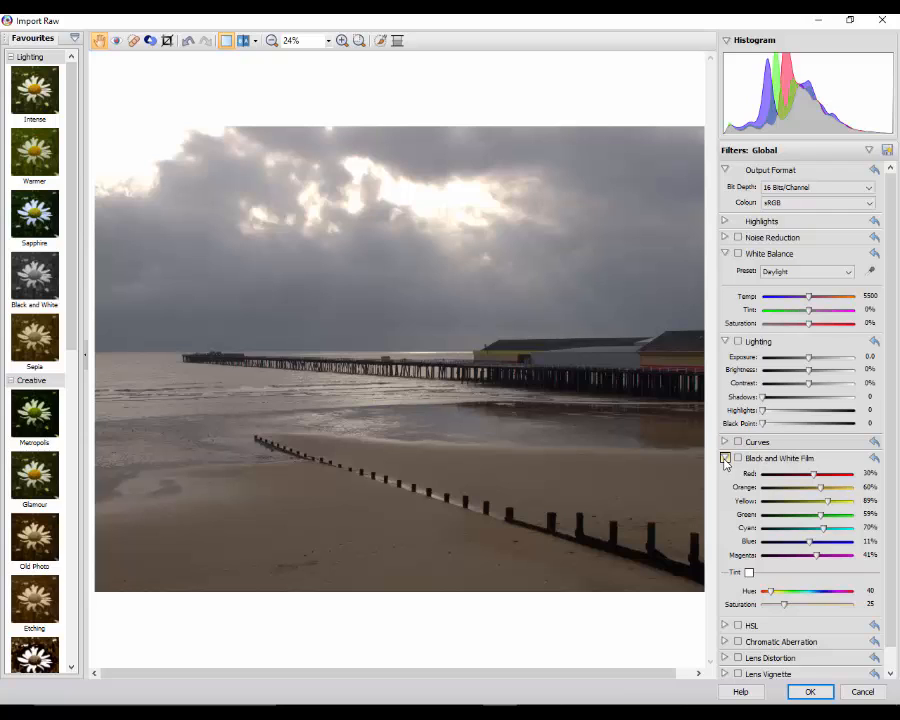
pyautogui.click(725, 458)
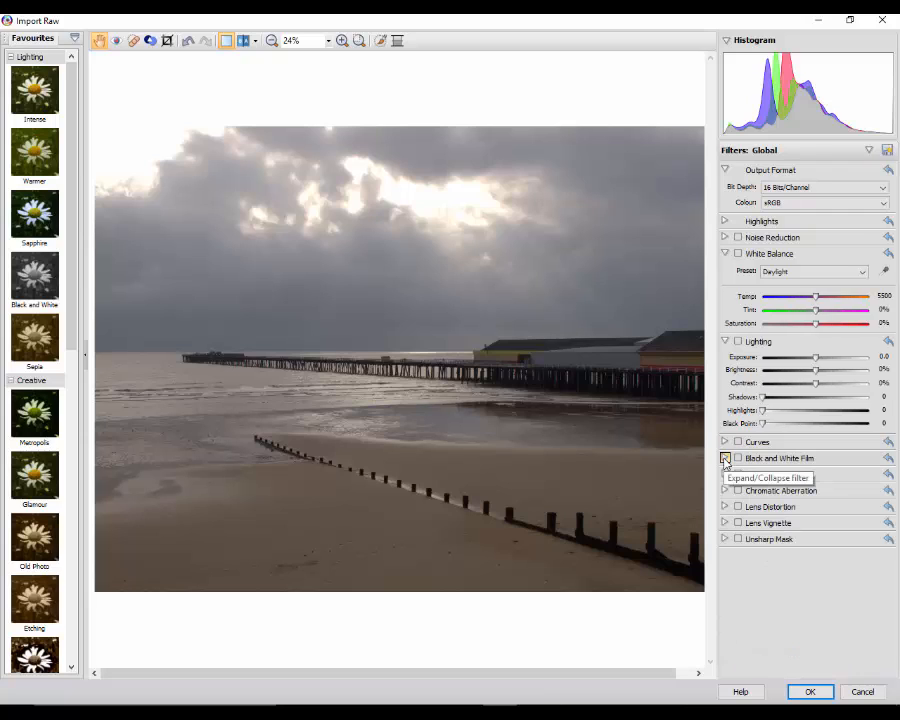
pyautogui.click(725, 523)
pyautogui.click(725, 523)
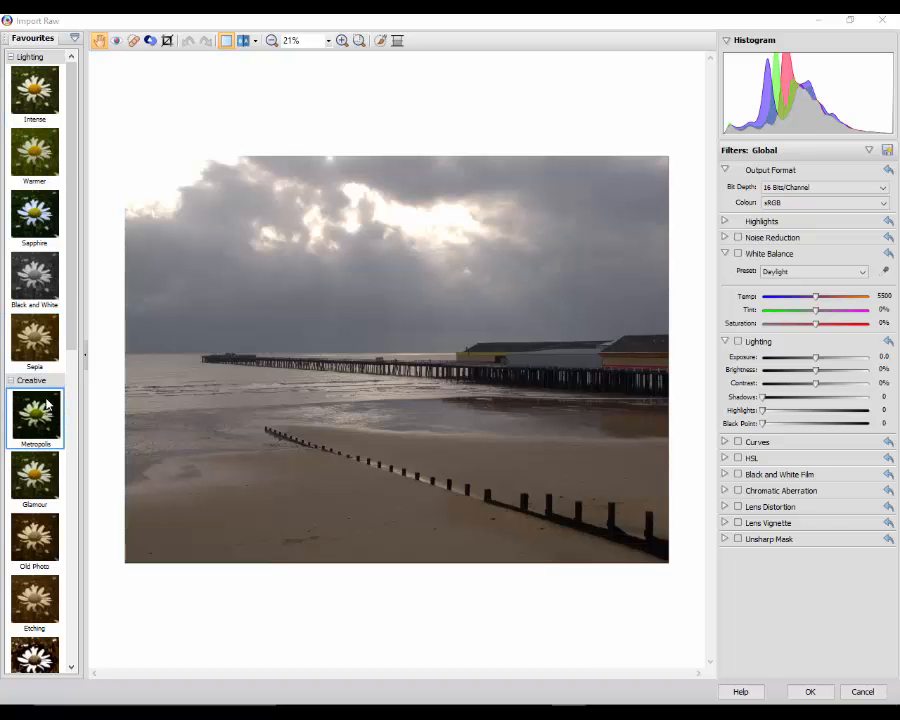
# Step: Browse the Favourites presets, apply the Intense lighting preset to the photo and inspect its Curves settings
pyautogui.moveTo(70, 281); pyautogui.dragTo(75, 532)
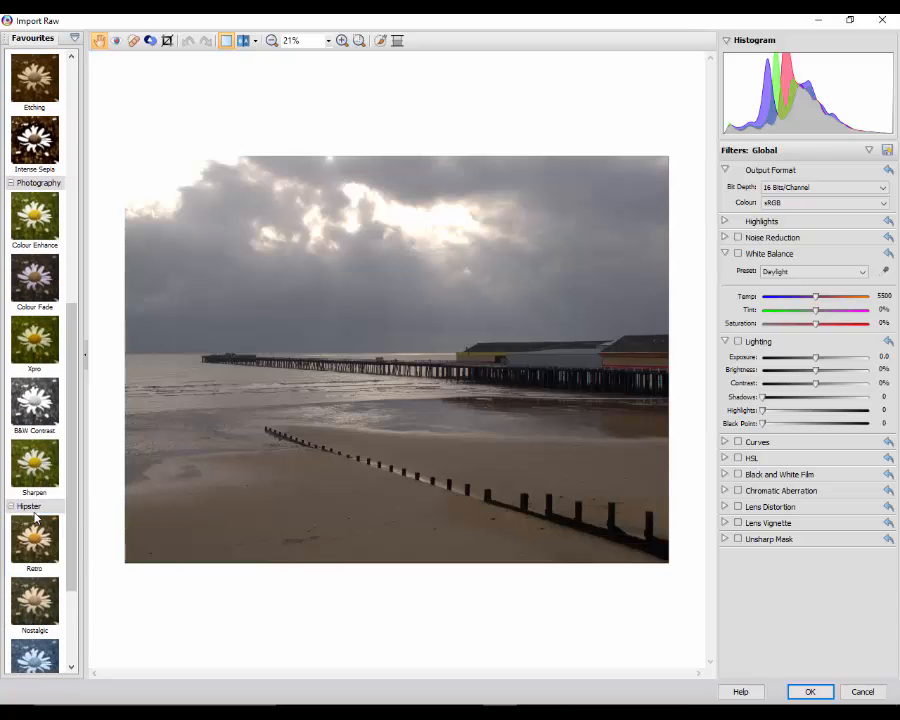
pyautogui.moveTo(74, 460); pyautogui.dragTo(95, 210)
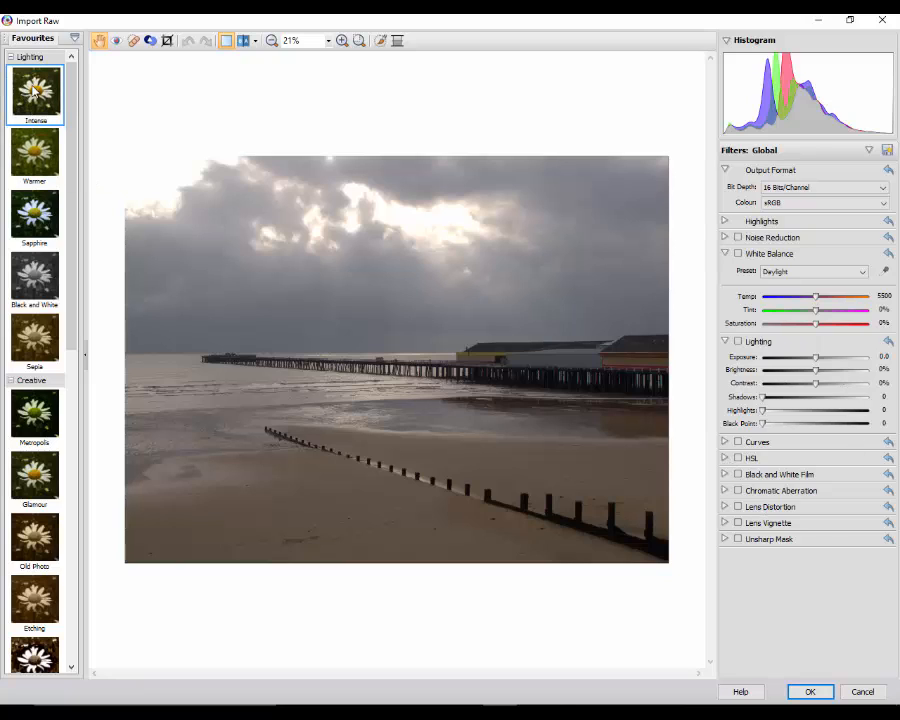
pyautogui.moveTo(28, 94); pyautogui.dragTo(616, 582)
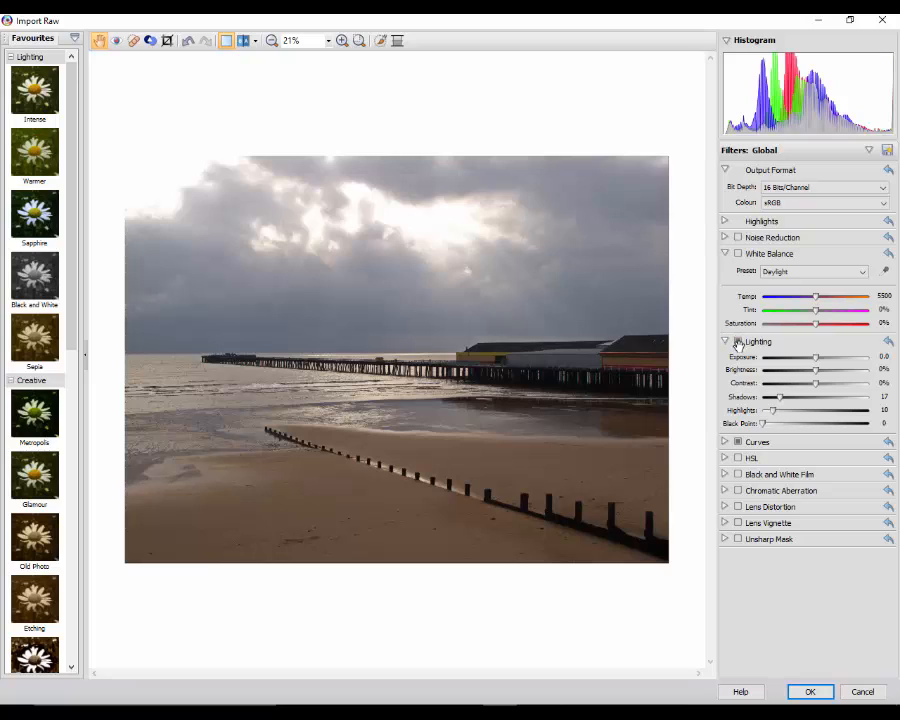
pyautogui.click(725, 442)
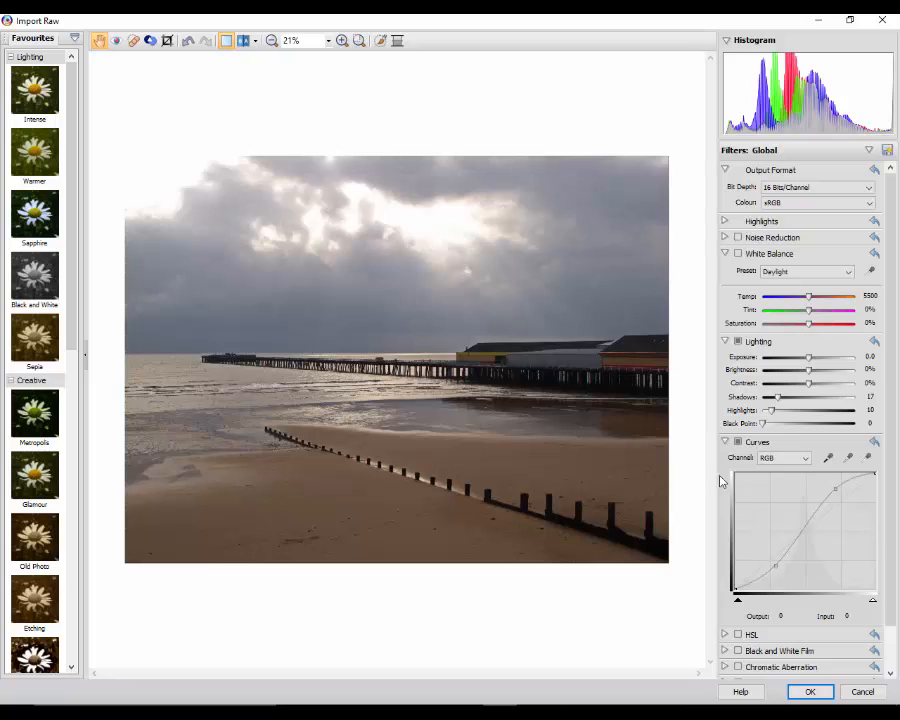
pyautogui.click(726, 445)
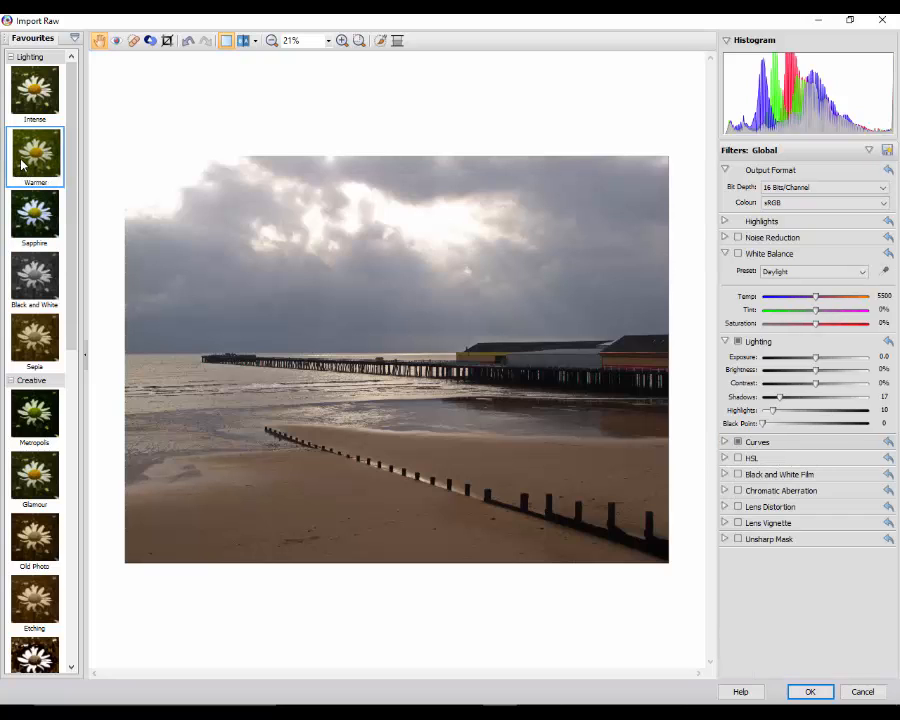
# Step: Apply the Warmer lighting preset to the photo and inspect its HSL settings
pyautogui.moveTo(22, 163); pyautogui.dragTo(568, 560)
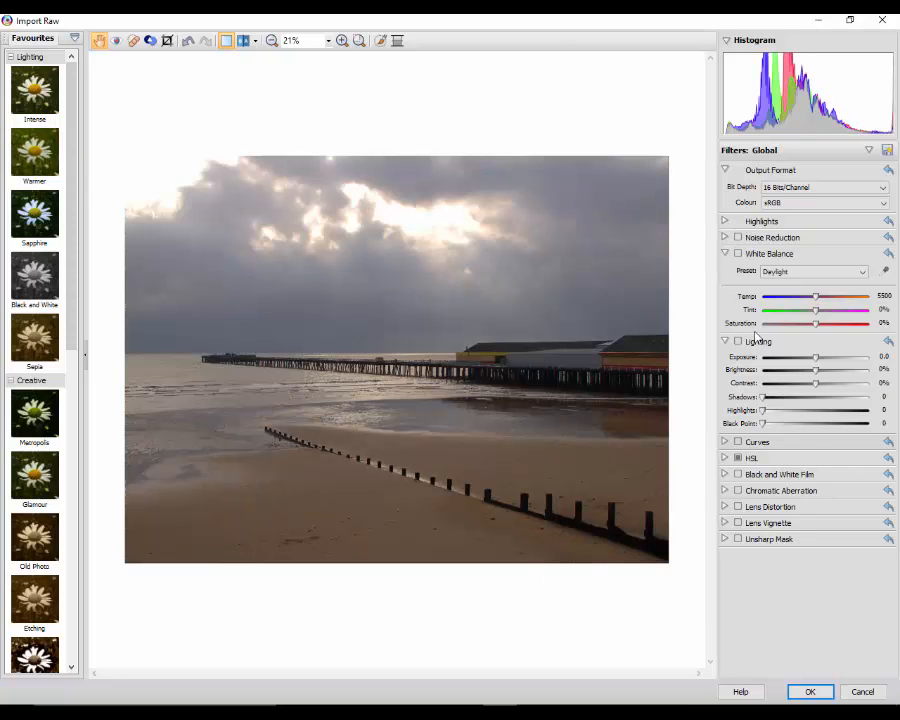
pyautogui.click(725, 459)
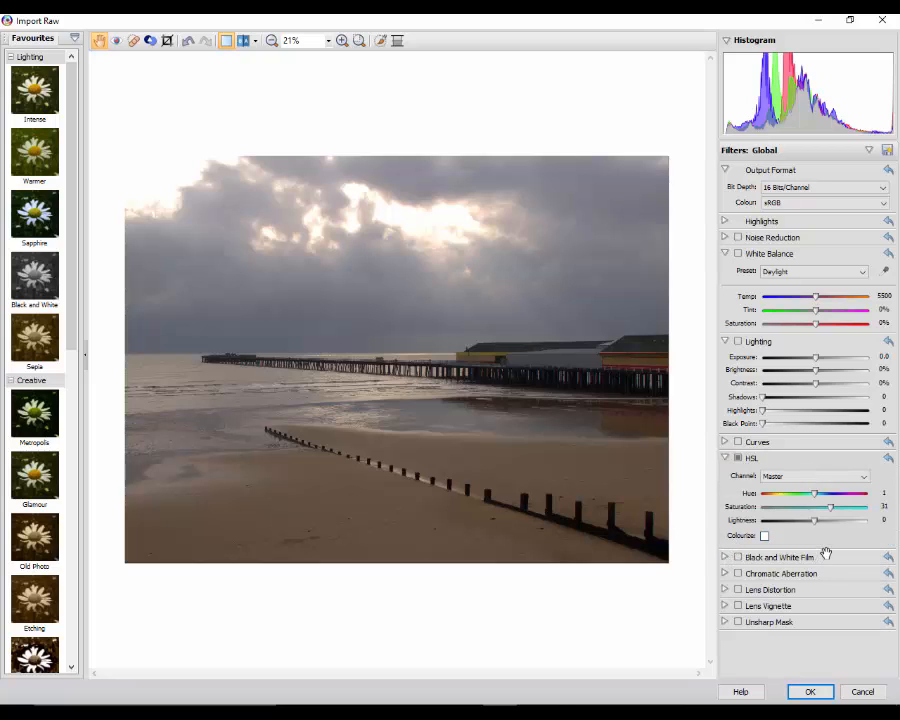
pyautogui.click(726, 459)
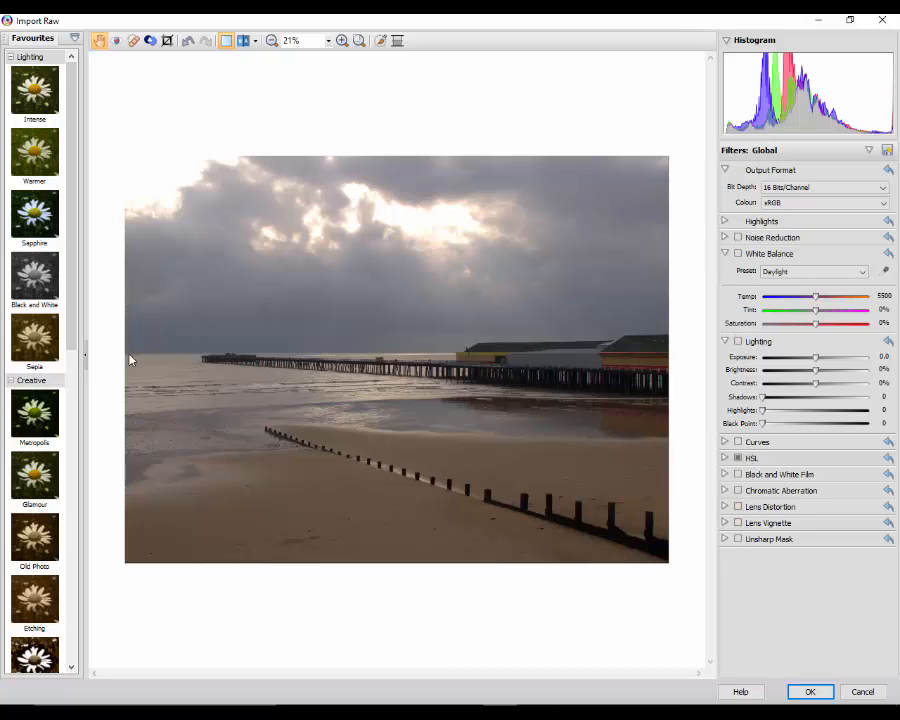
# Step: Try the Sapphire, Black and White, and Sepia lighting presets on the photo one after another
pyautogui.click(22, 232)
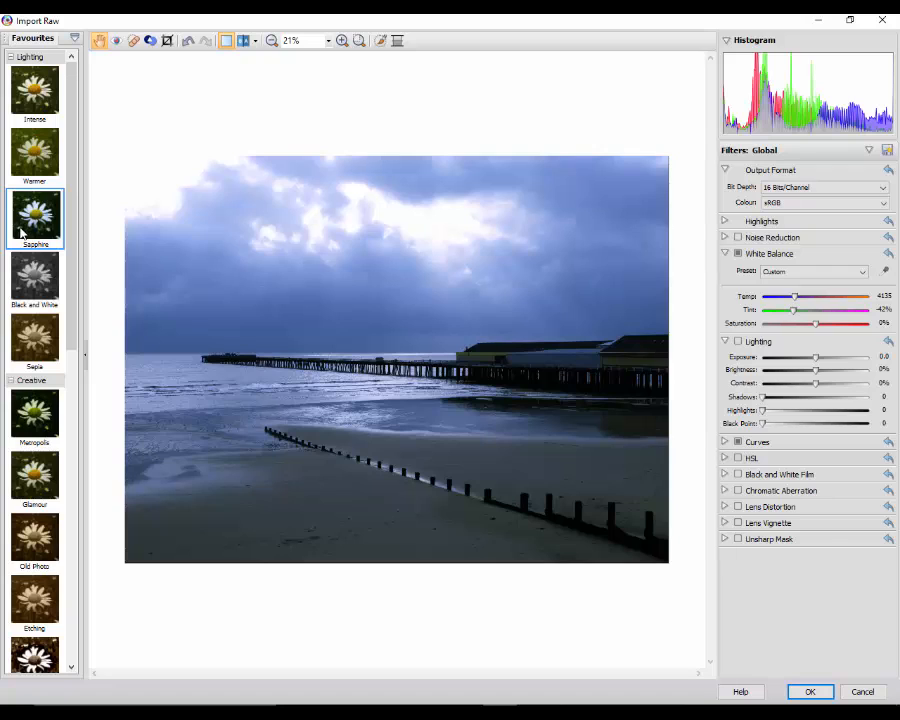
pyautogui.click(37, 295)
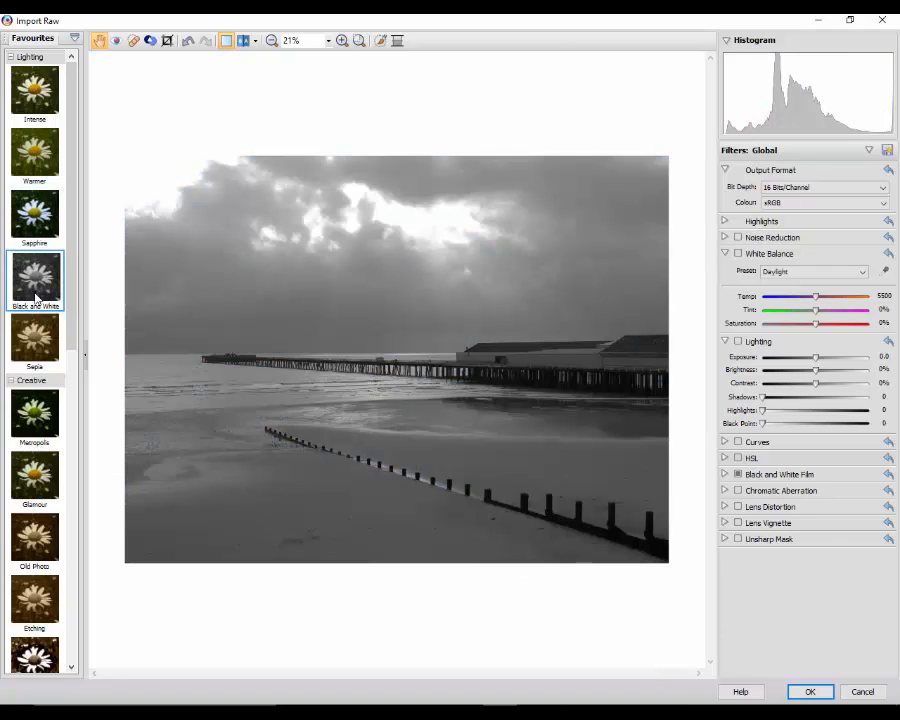
pyautogui.click(30, 362)
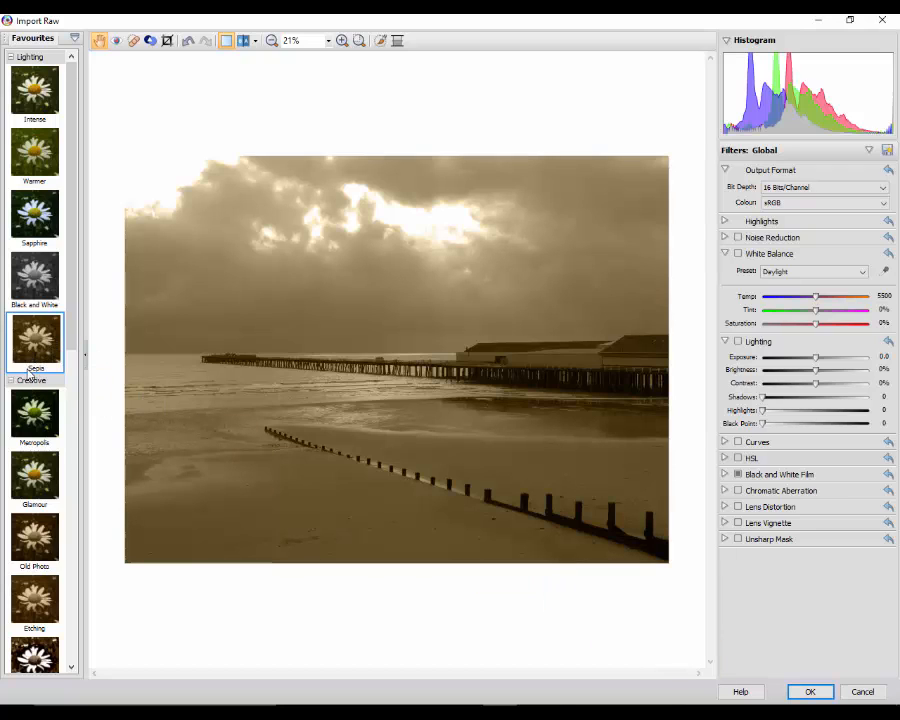
# Step: Try the Creative presets Metropolis, Glamour, Old Photo and Etching on the photo one after another
pyautogui.click(37, 428)
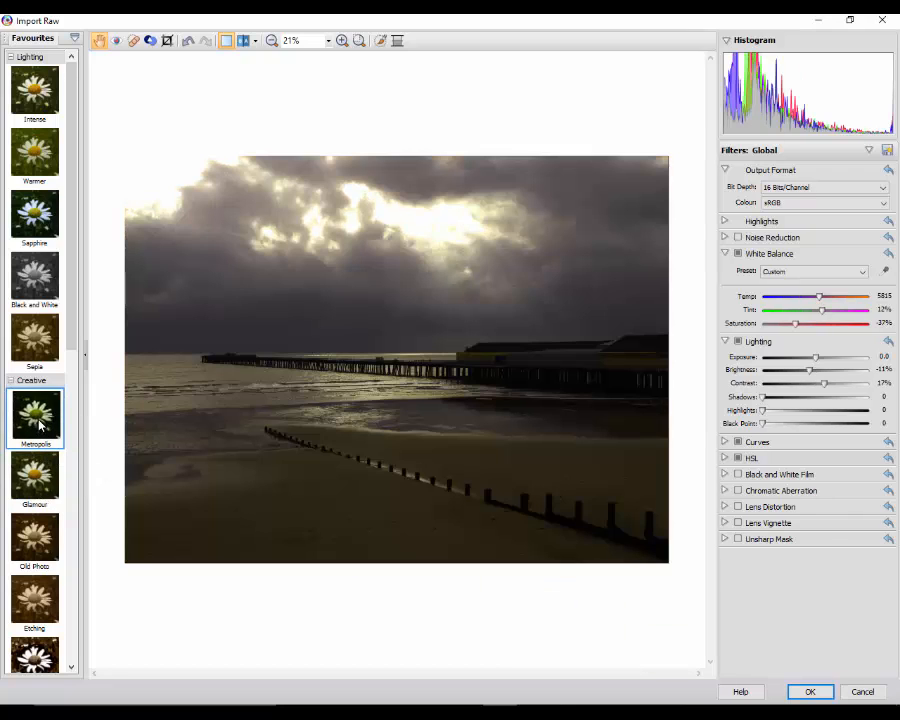
pyautogui.click(40, 482)
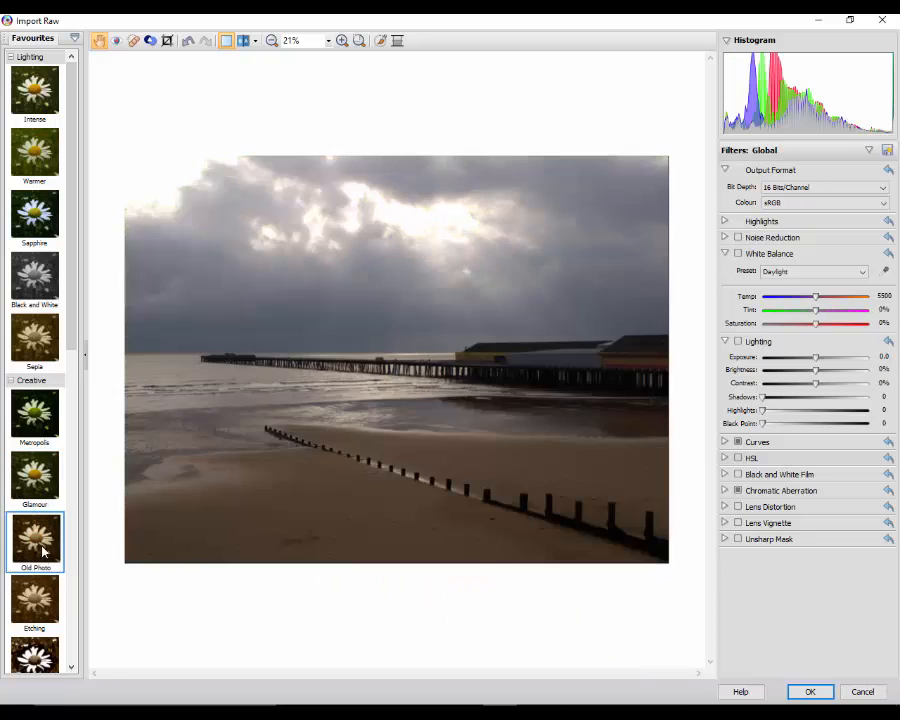
pyautogui.click(42, 556)
pyautogui.click(44, 628)
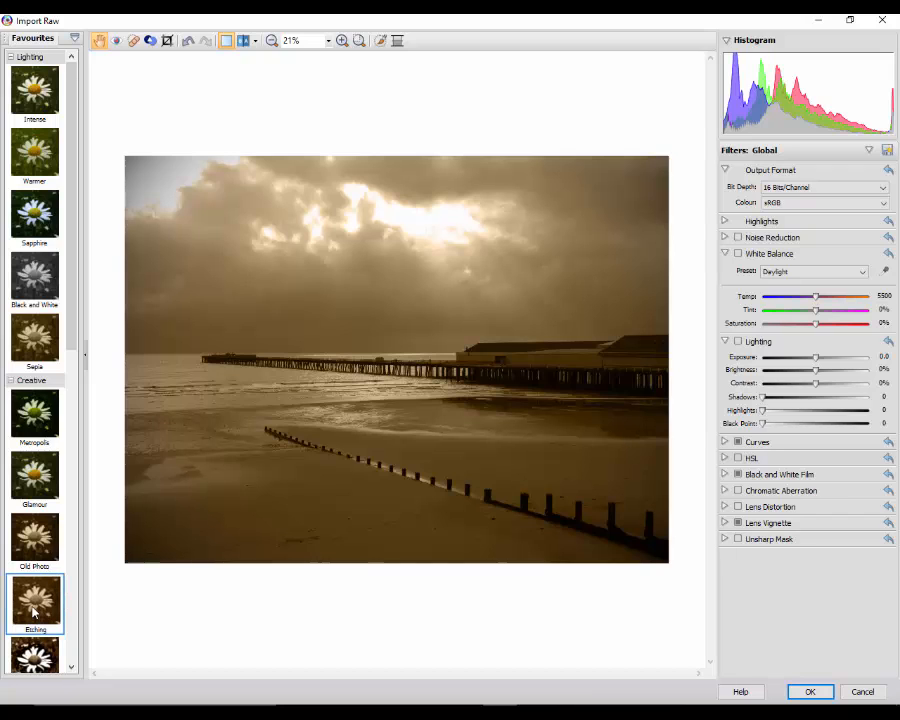
pyautogui.moveTo(33, 612); pyautogui.dragTo(447, 640)
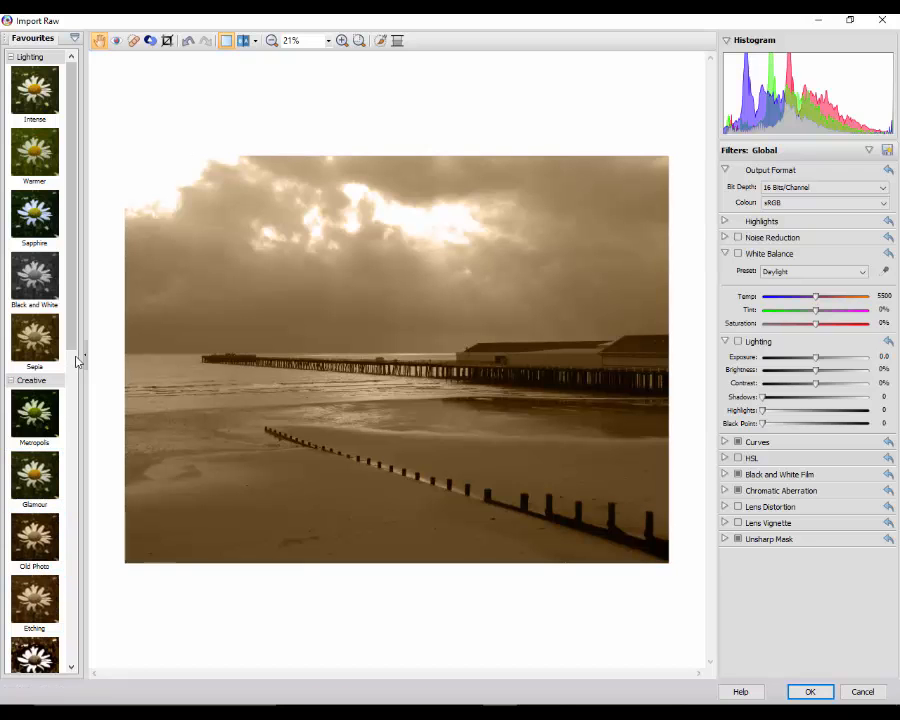
# Step: Try the Intense Sepia preset on the photo, then replace it with the Colour Enhance photography preset
pyautogui.moveTo(72, 333); pyautogui.dragTo(93, 532)
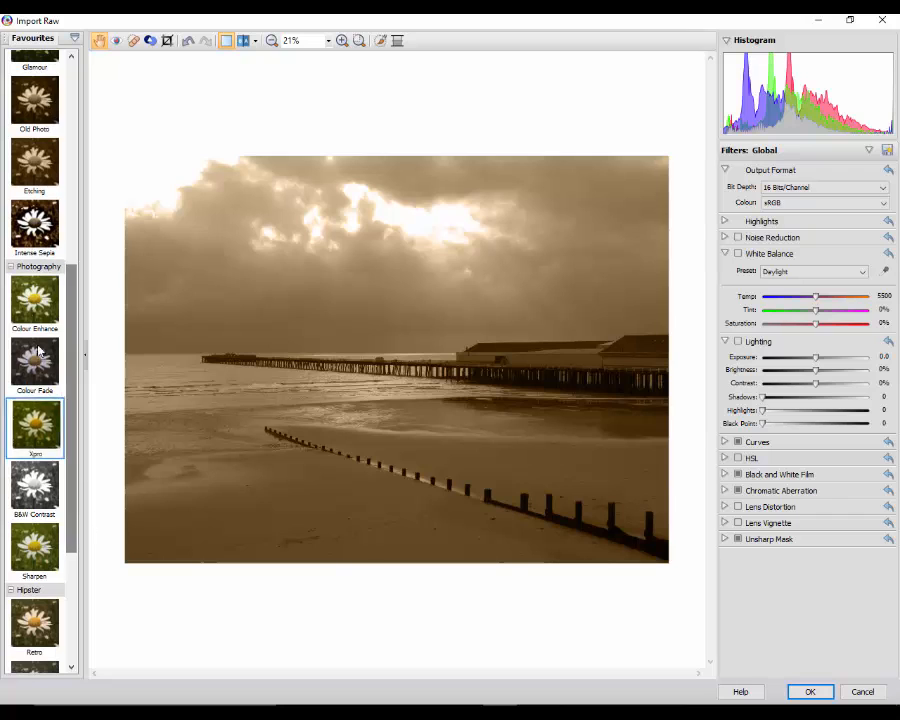
pyautogui.click(17, 235)
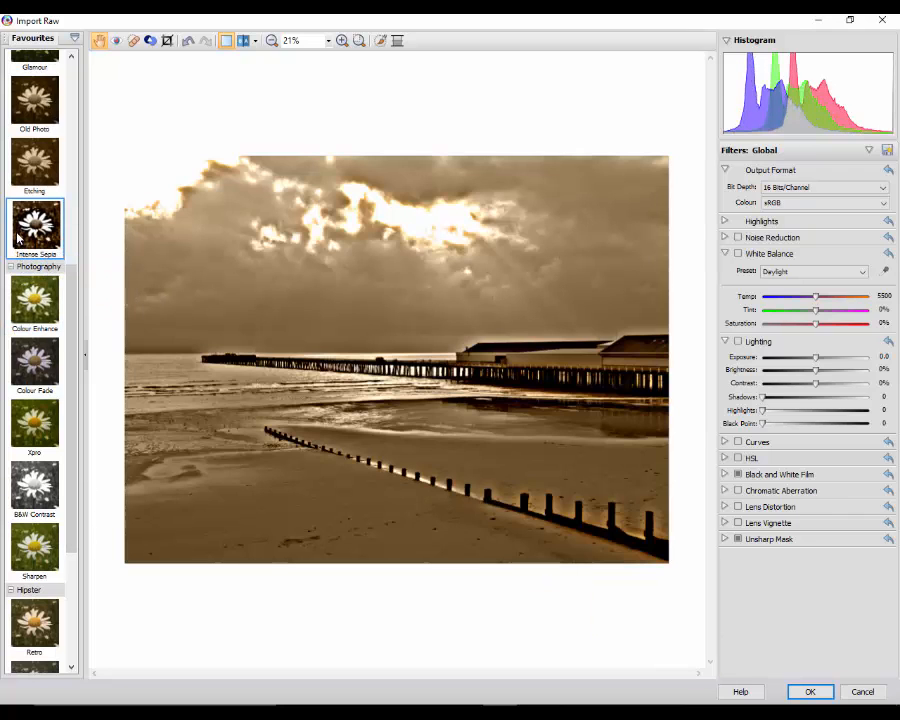
pyautogui.click(28, 302)
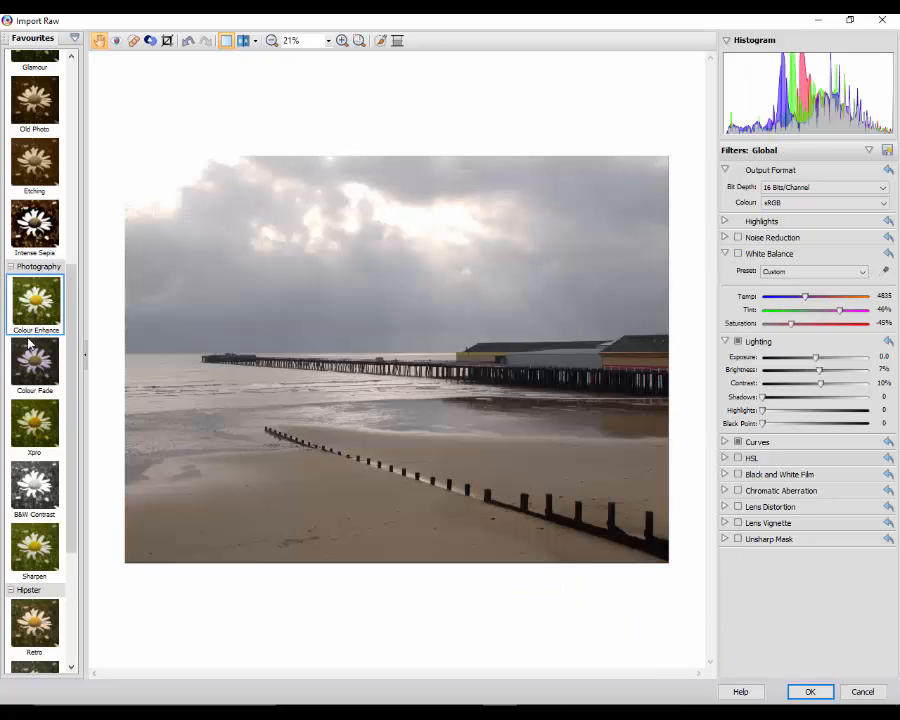
# Step: Try the Photography presets Colour Fade, Xpro, B&W Contrast and Sharpen on the photo one after another
pyautogui.click(32, 376)
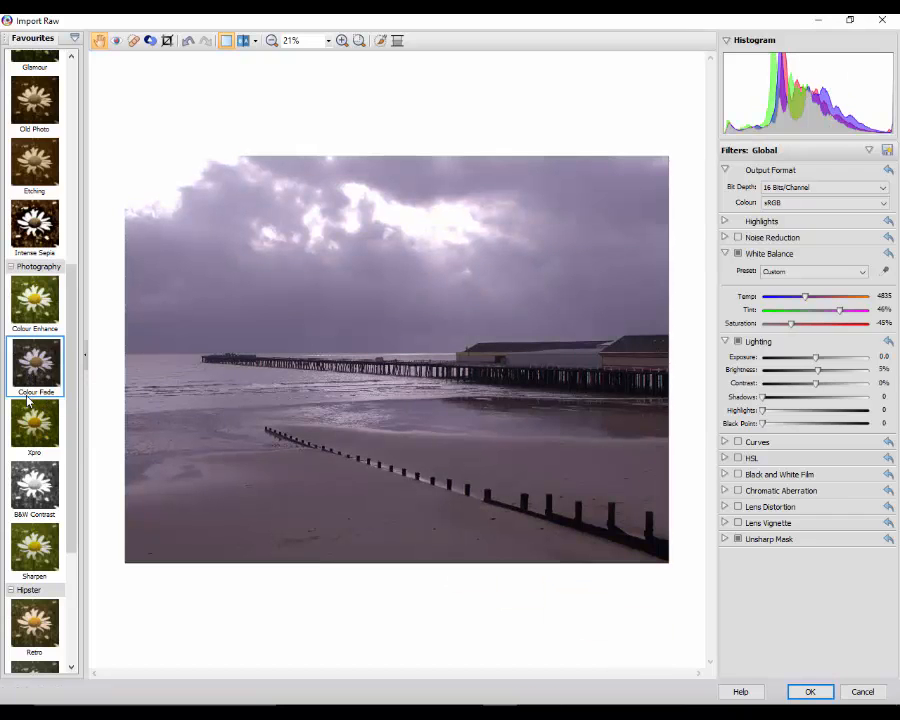
pyautogui.click(35, 439)
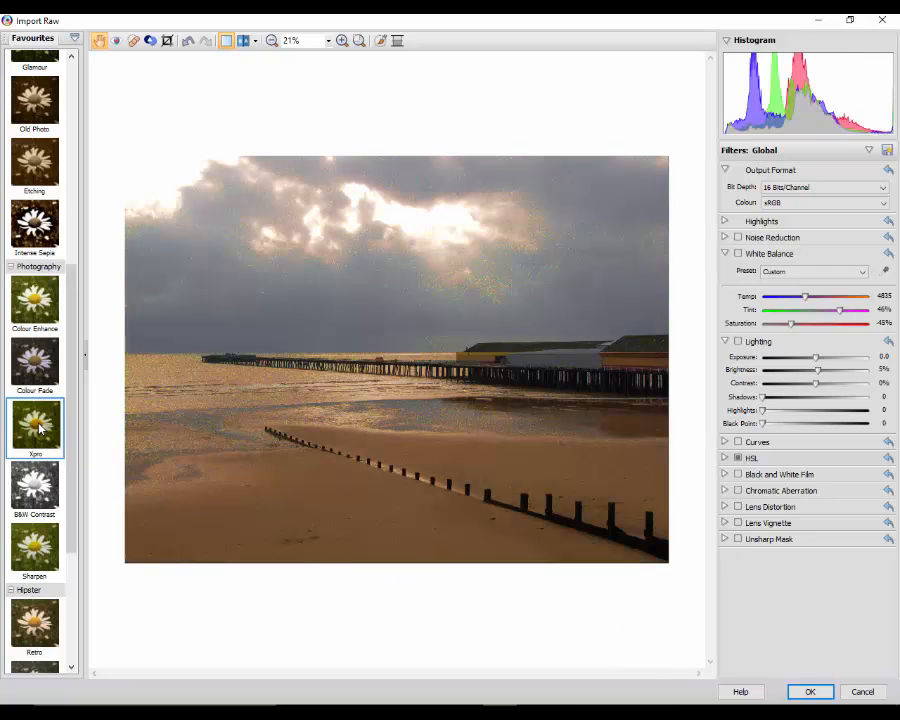
pyautogui.click(44, 486)
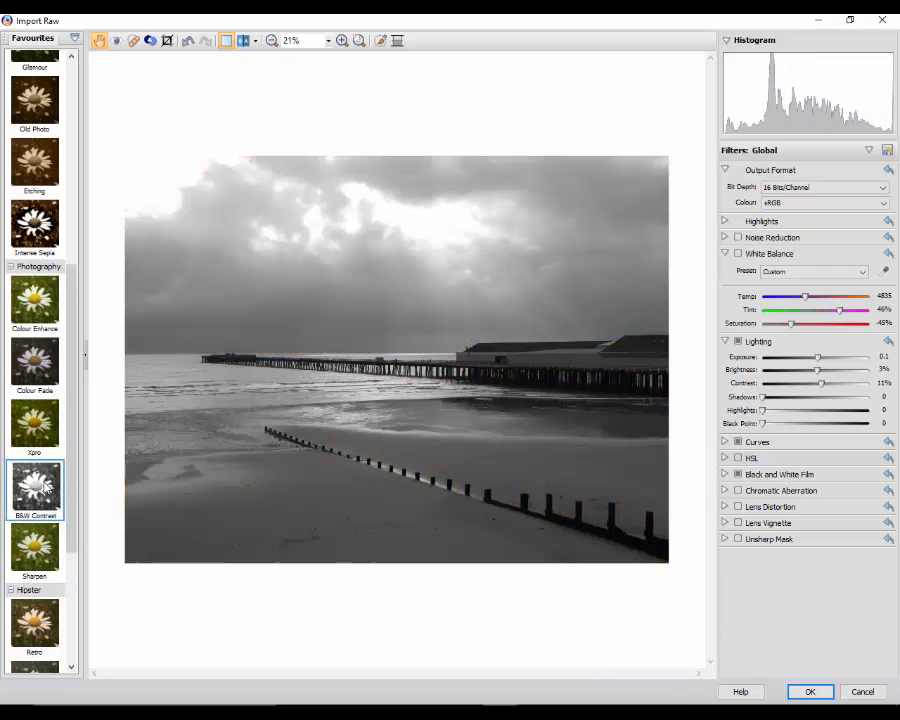
pyautogui.click(48, 560)
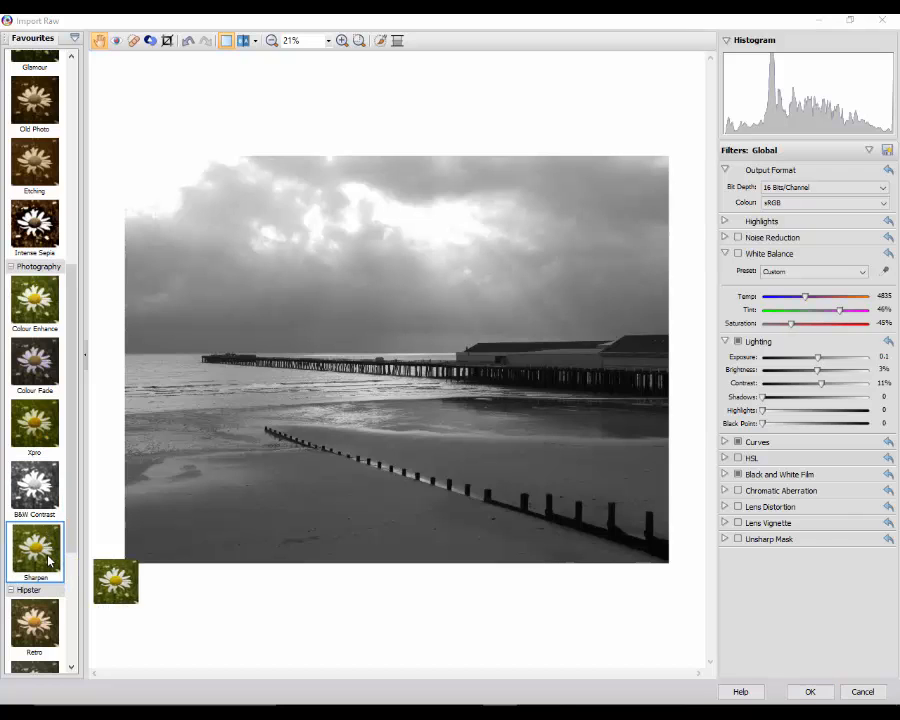
pyautogui.click(46, 494)
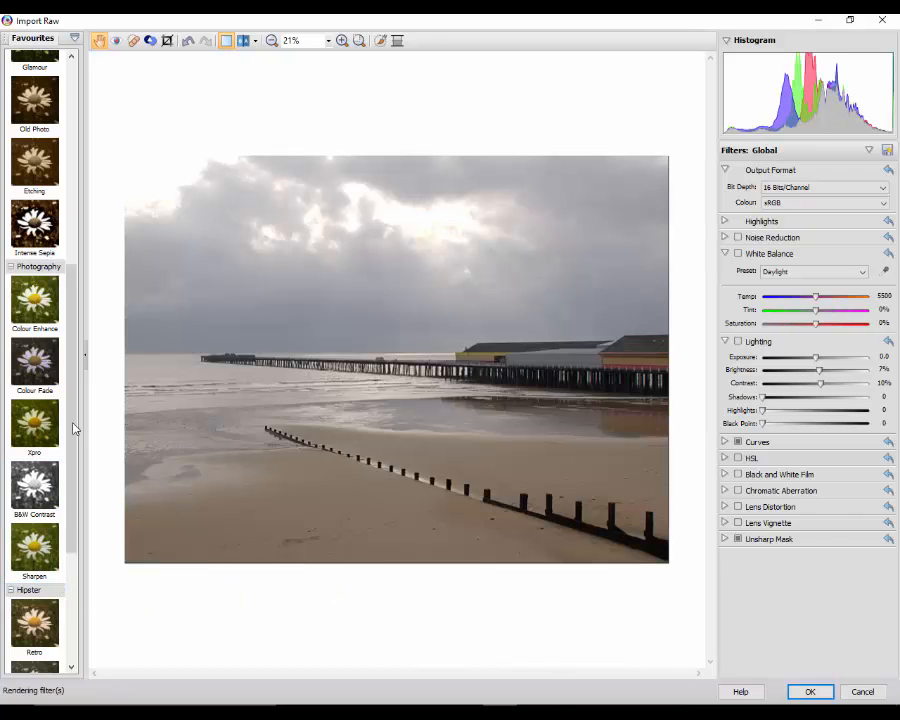
# Step: Try the Hipster presets Retro, Nostalgic, Blue Tint and Polarise on the photo one after another
pyautogui.moveTo(73, 413); pyautogui.dragTo(82, 537)
pyautogui.click(27, 394)
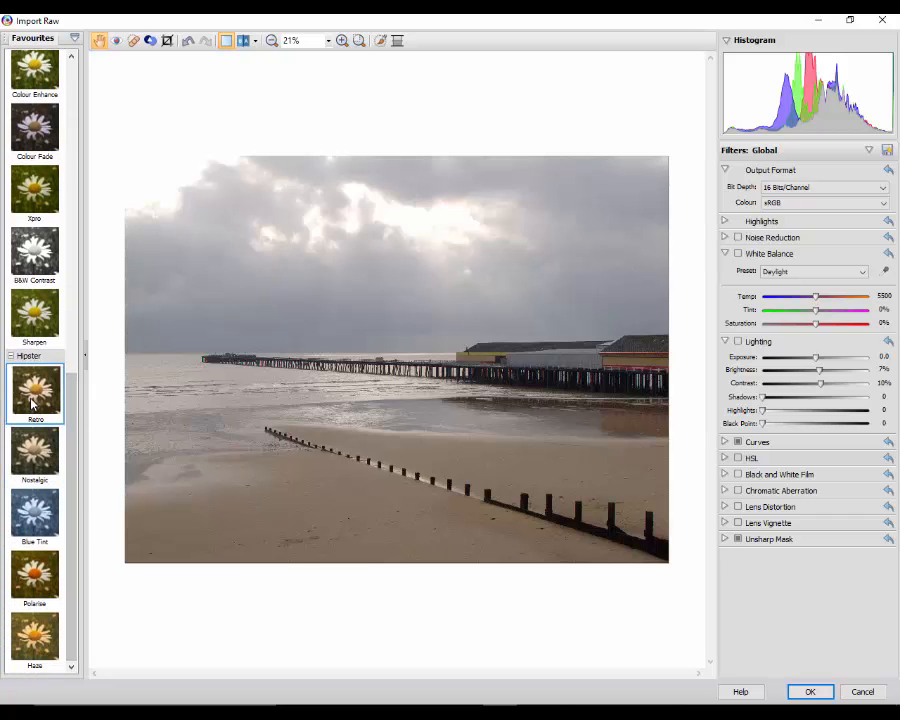
pyautogui.moveTo(27, 394); pyautogui.dragTo(496, 578)
pyautogui.click(32, 445)
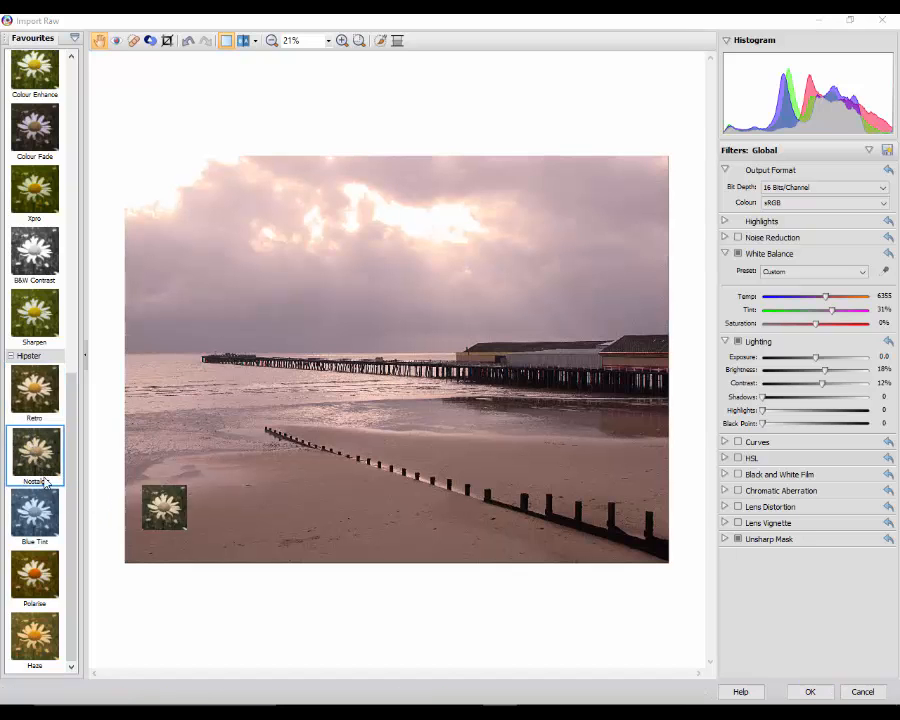
pyautogui.click(47, 578)
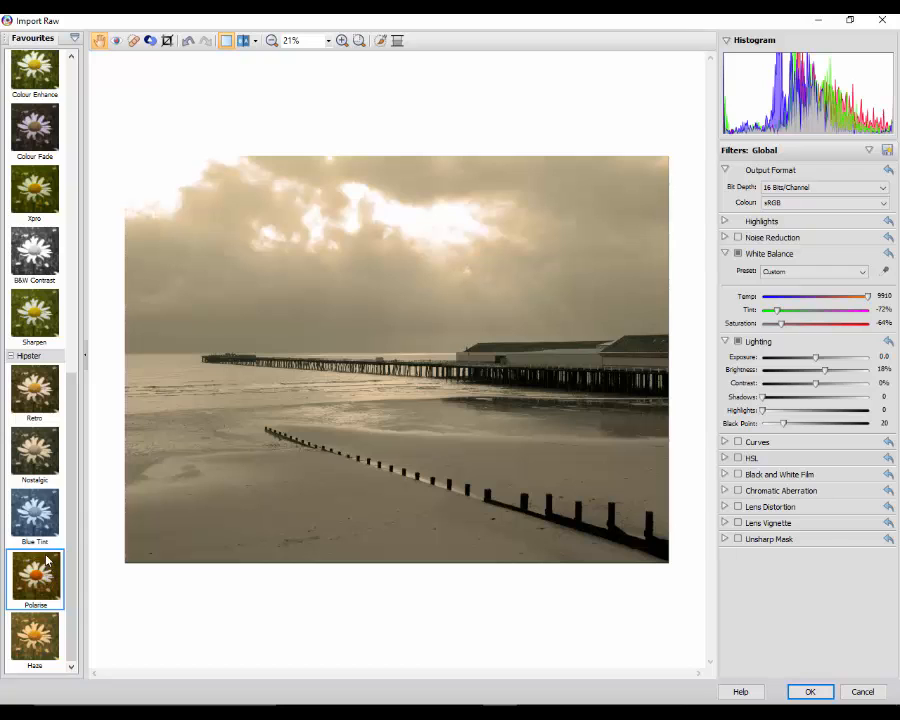
pyautogui.click(45, 538)
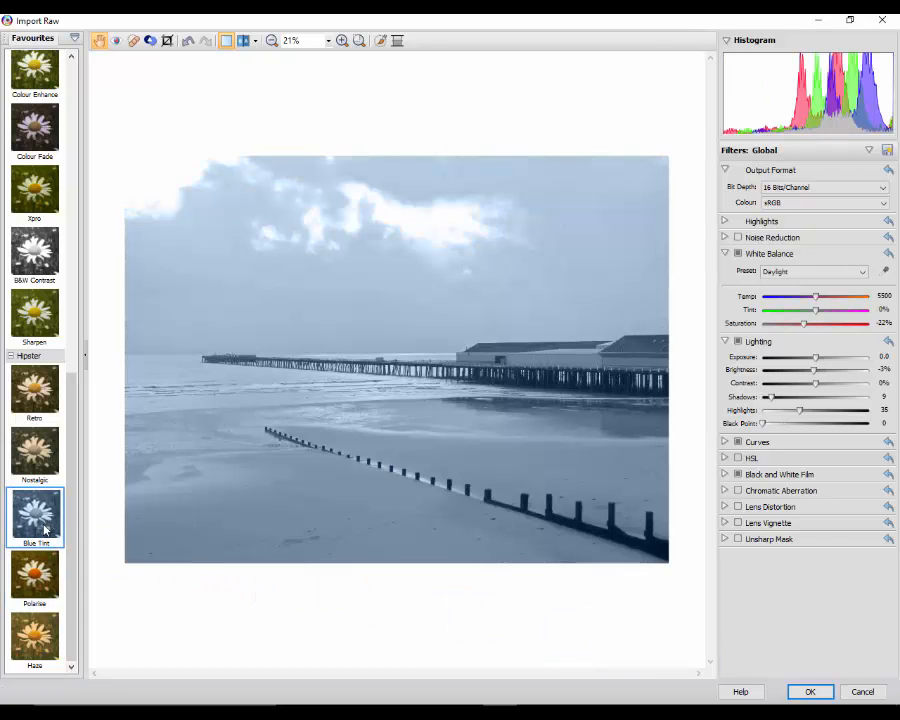
pyautogui.click(36, 570)
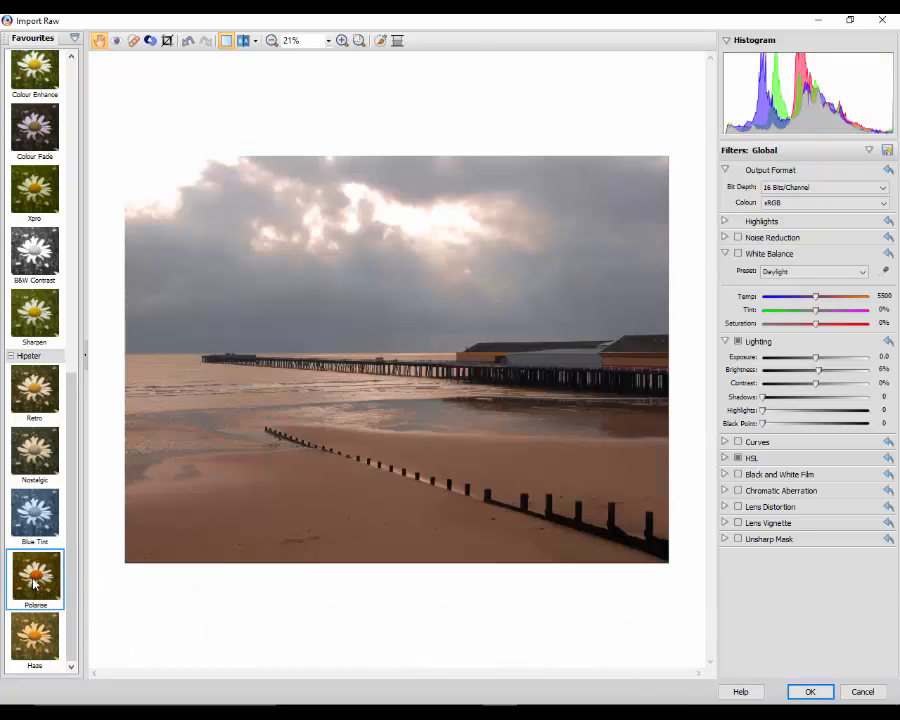
# Step: Apply the Haze preset from the Hipster group and lower the photo's exposure to -0.3
pyautogui.click(40, 640)
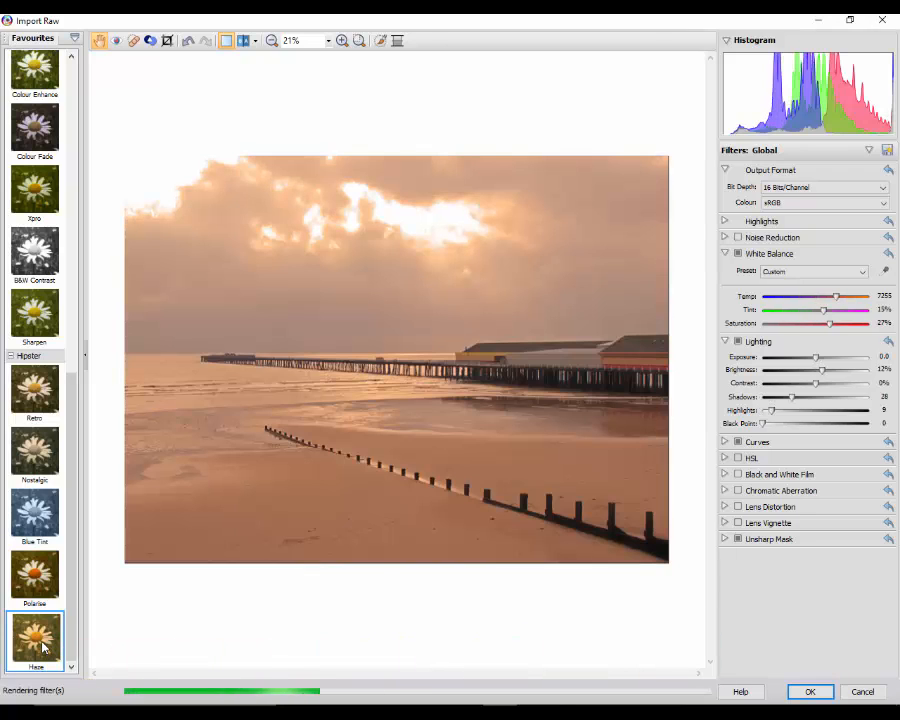
pyautogui.click(61, 521)
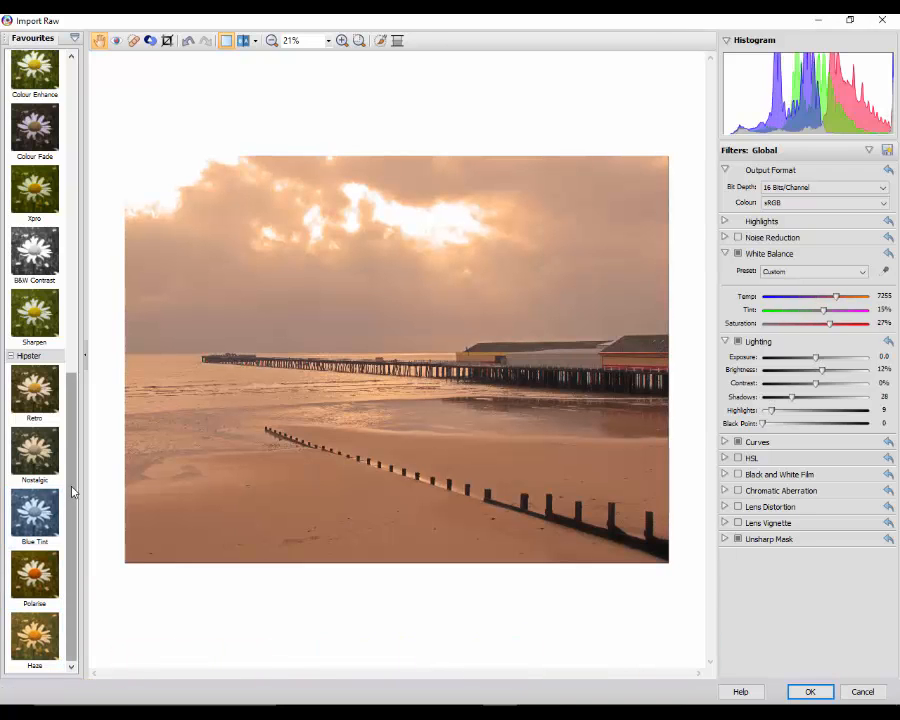
pyautogui.moveTo(72, 486); pyautogui.dragTo(72, 160)
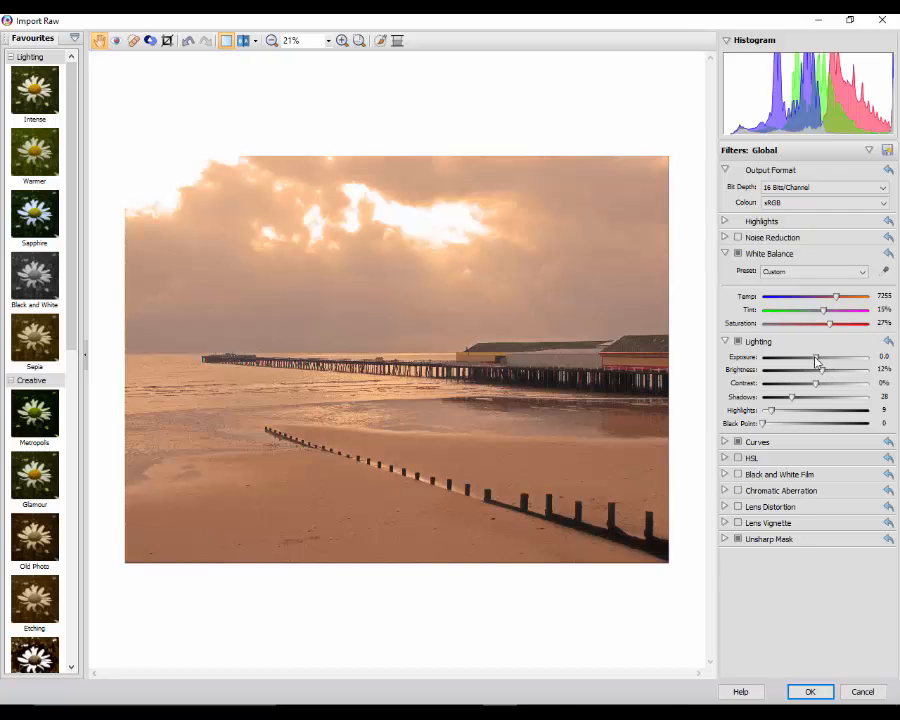
pyautogui.moveTo(817, 360); pyautogui.dragTo(810, 362)
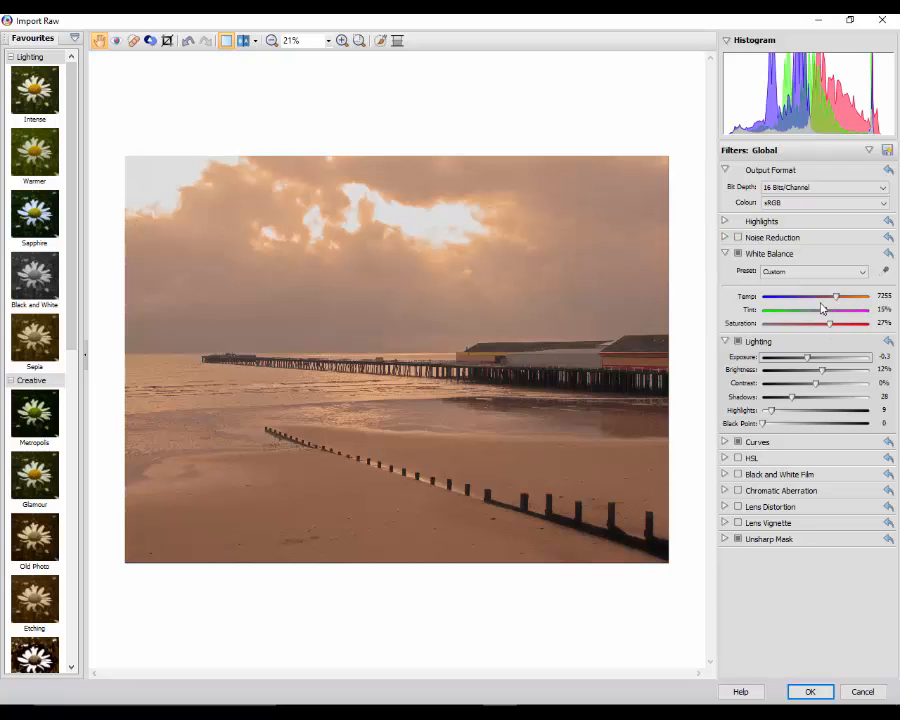
# Step: Turn off the White Balance, Lighting, Curves and Unsharp Mask filters, and reset the Lighting and White Balance settings to their defaults
pyautogui.click(738, 254)
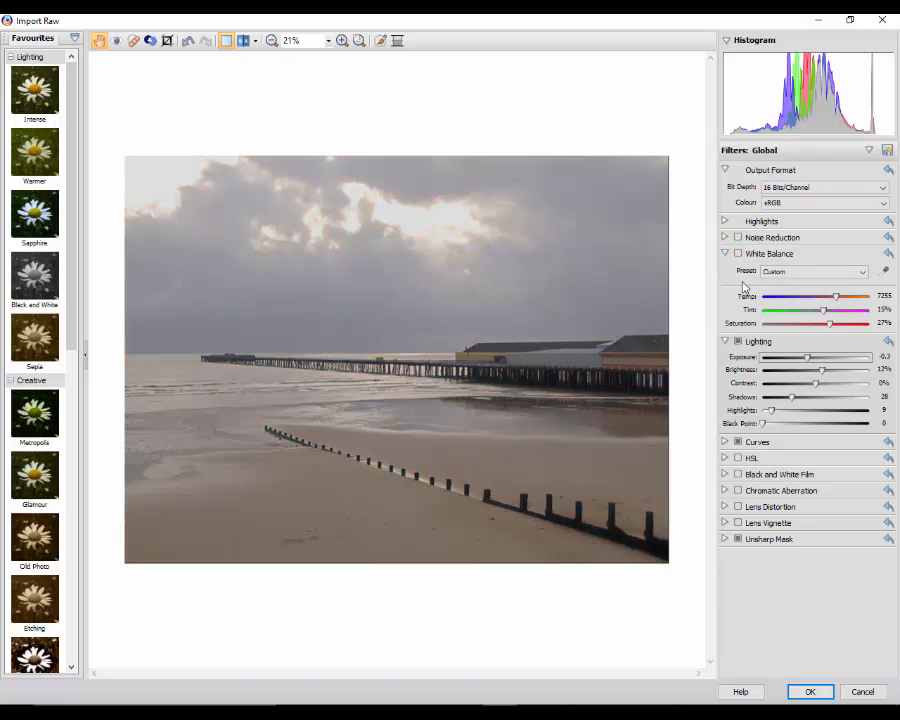
pyautogui.click(738, 342)
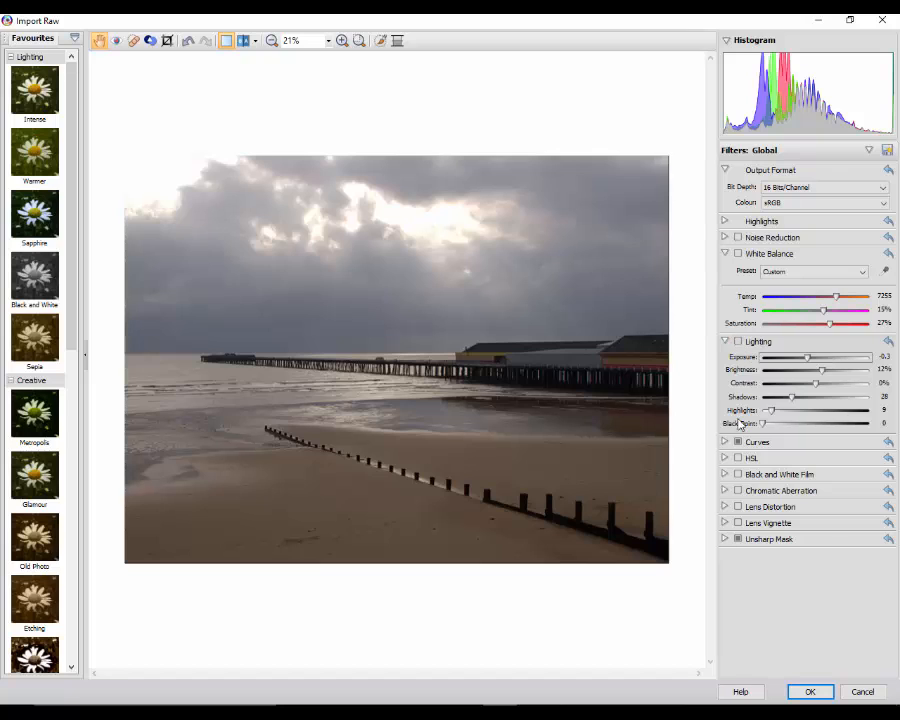
pyautogui.click(738, 442)
pyautogui.click(738, 539)
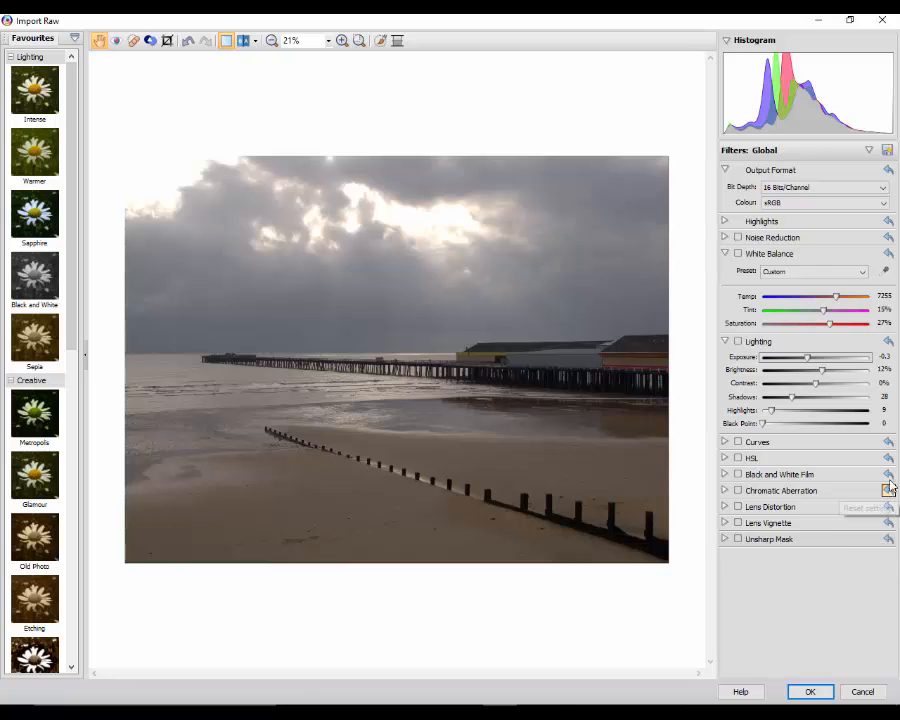
pyautogui.click(888, 342)
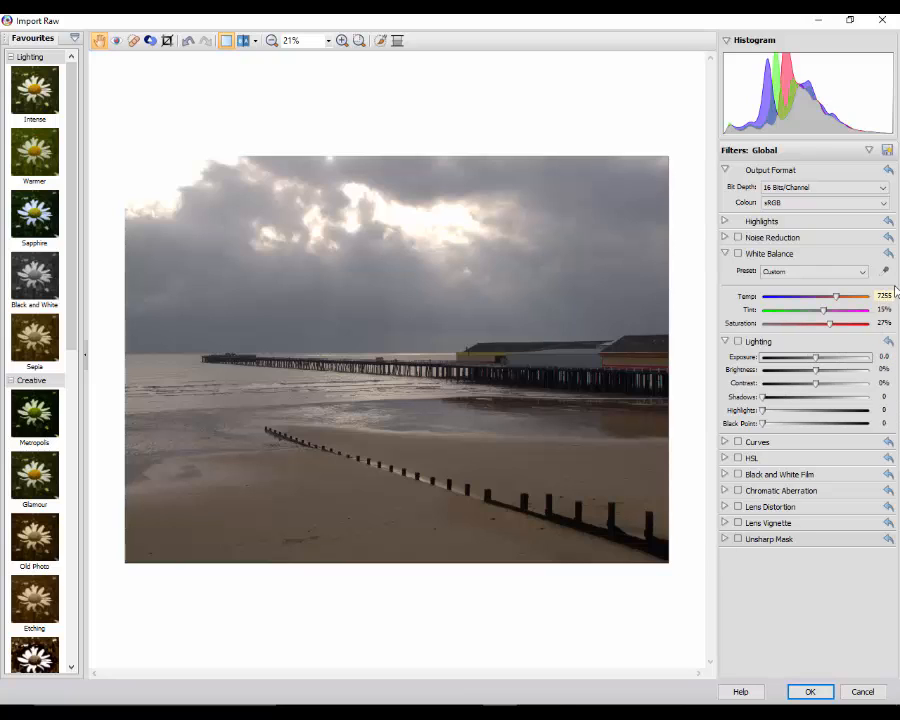
pyautogui.click(888, 255)
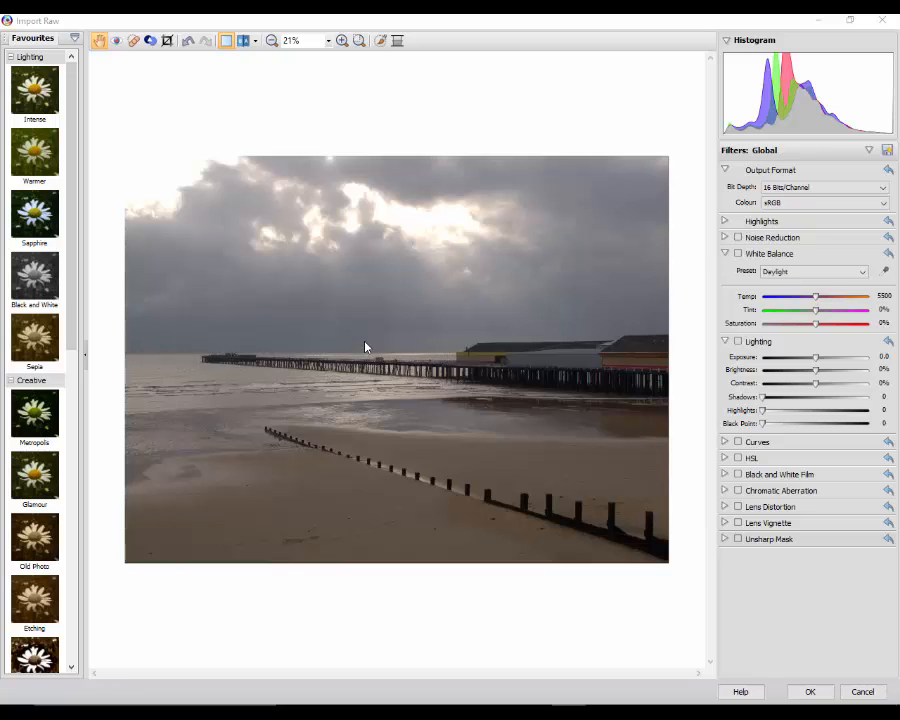
# Step: Try cropping off the upper part of the sky and rotating the photo 6.5°, and cancel the crop and straighten changes
pyautogui.click(168, 42)
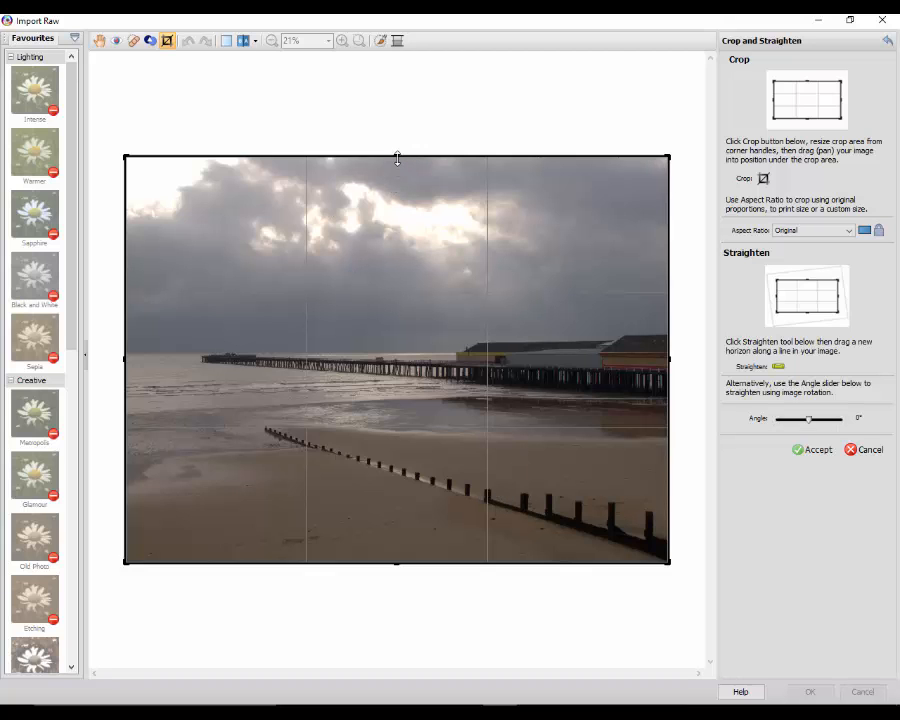
pyautogui.moveTo(397, 157); pyautogui.dragTo(397, 203)
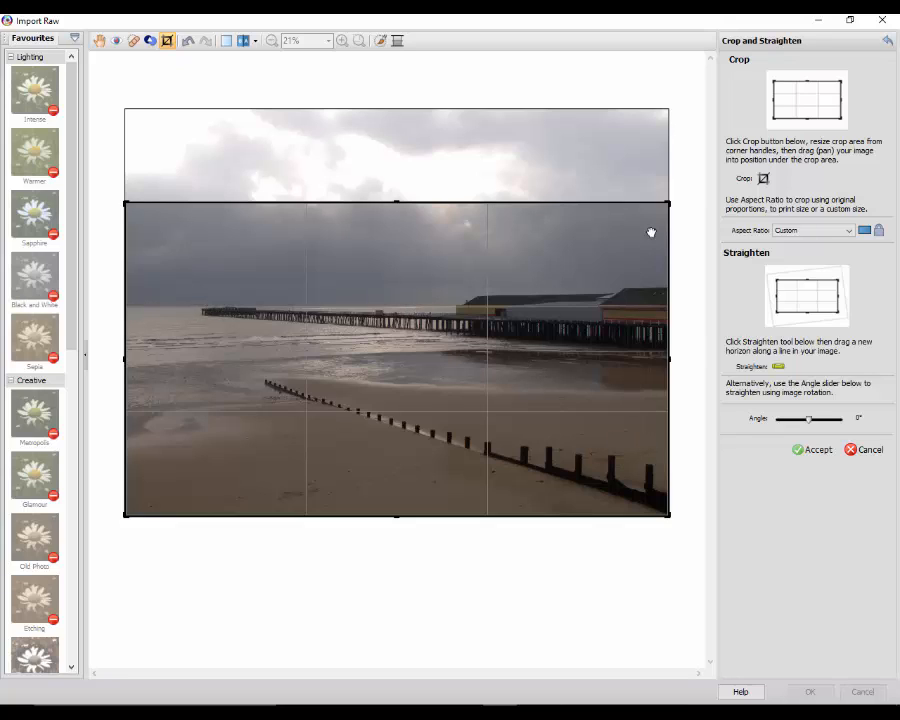
pyautogui.moveTo(675, 197); pyautogui.dragTo(681, 232)
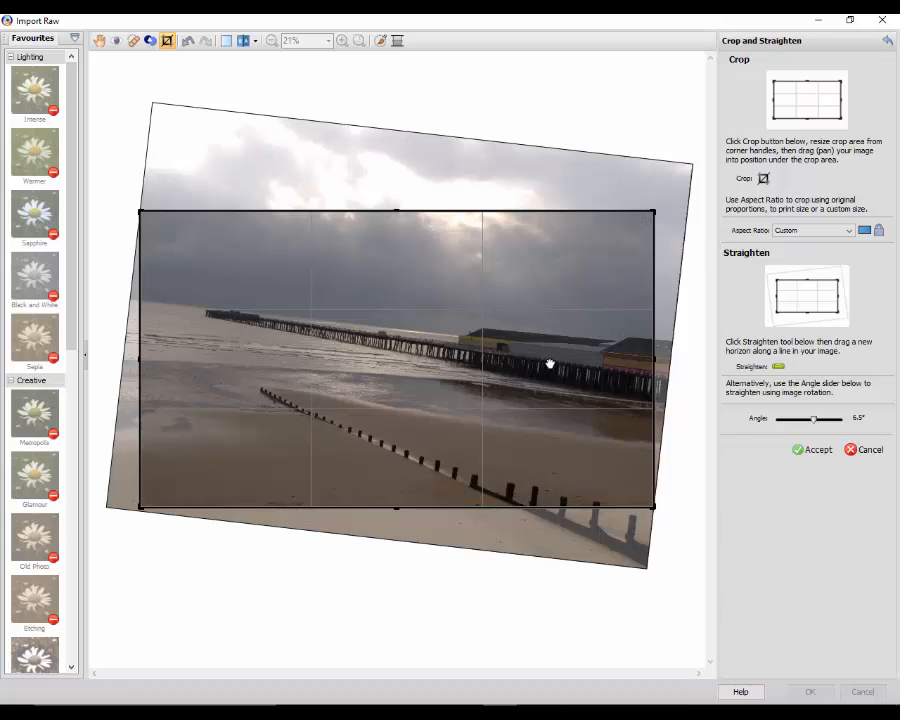
pyautogui.click(856, 452)
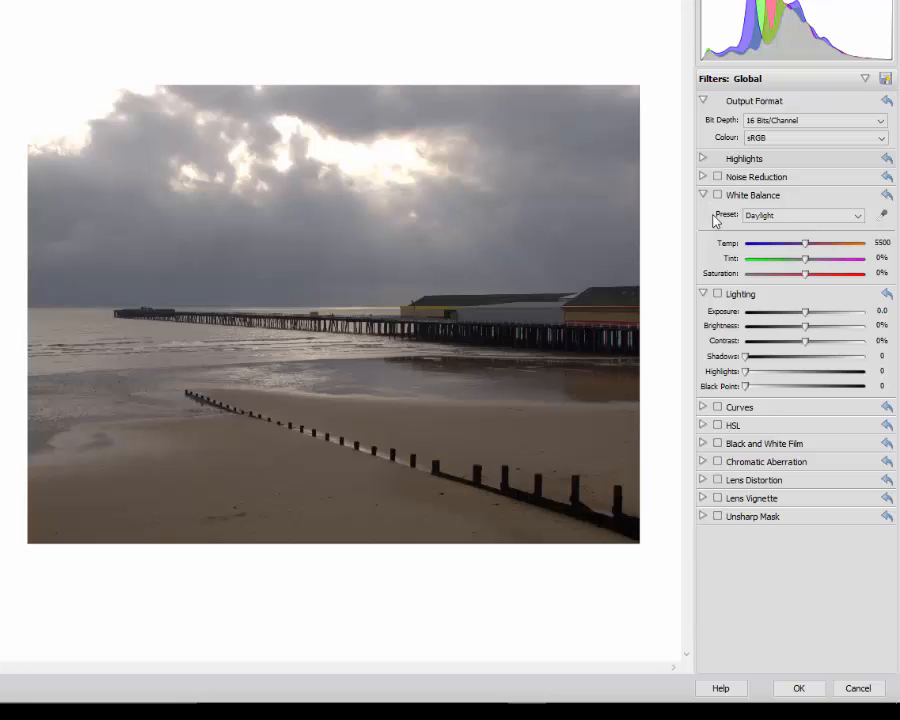
# Step: Try the Cloudy, Shade and Tungsten white balance presets on the photo one after another
pyautogui.click(858, 217)
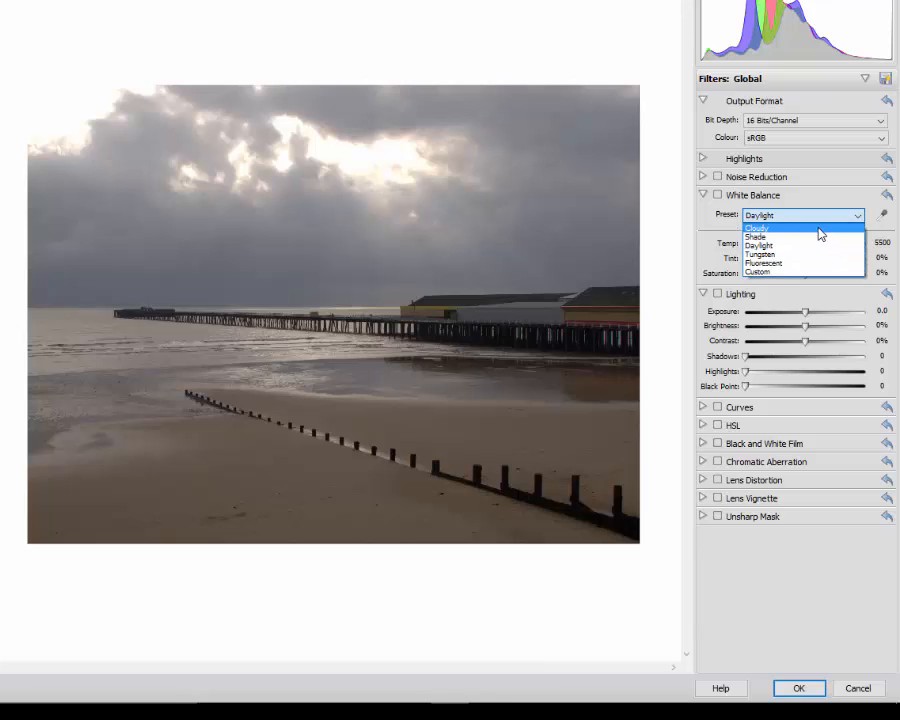
pyautogui.click(783, 230)
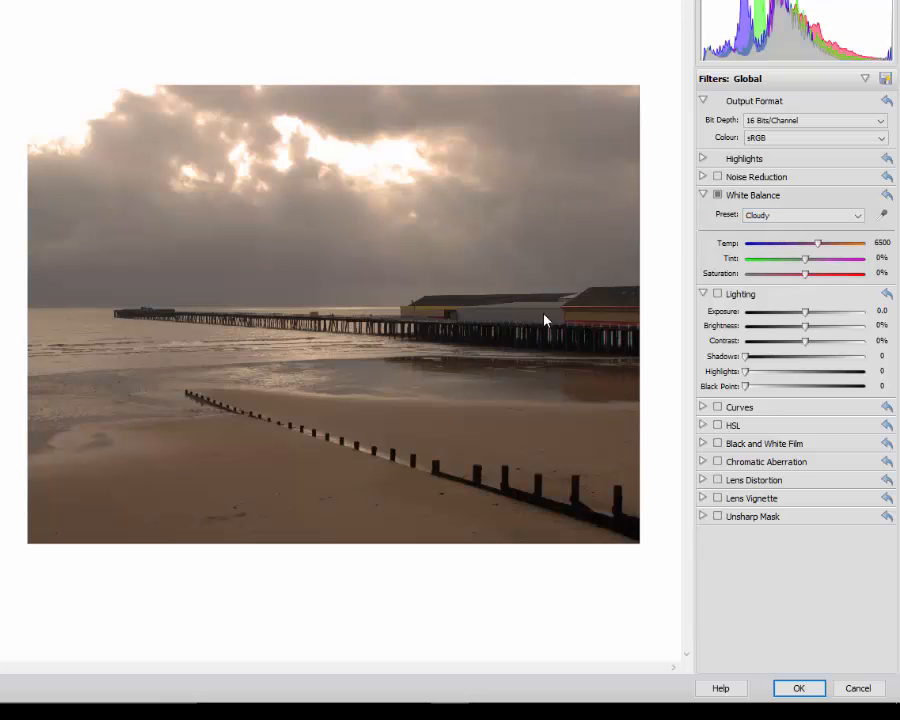
pyautogui.click(858, 215)
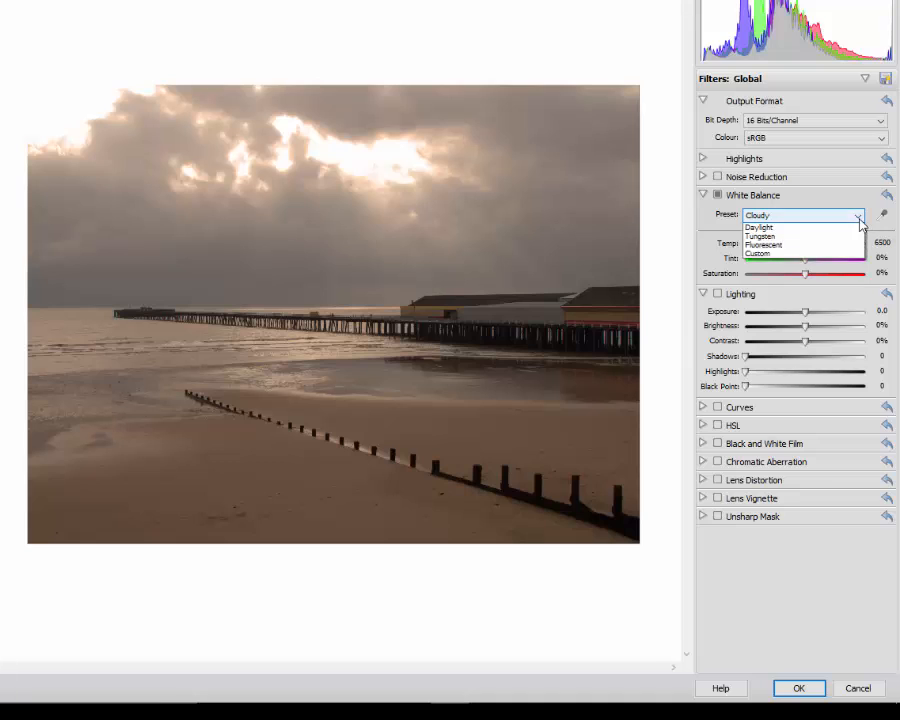
pyautogui.click(801, 237)
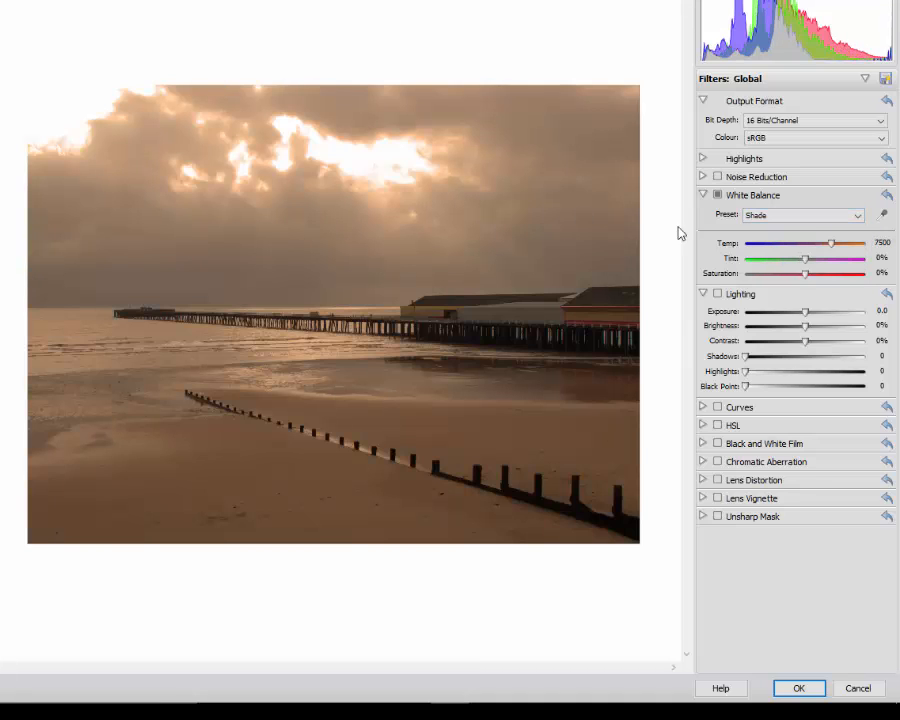
pyautogui.click(856, 217)
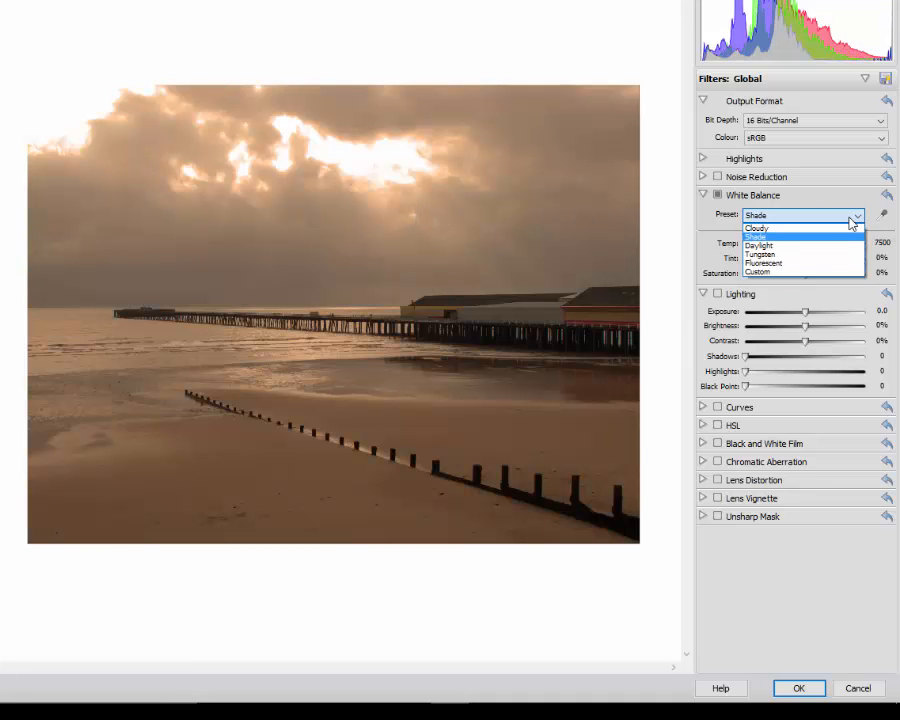
pyautogui.click(761, 256)
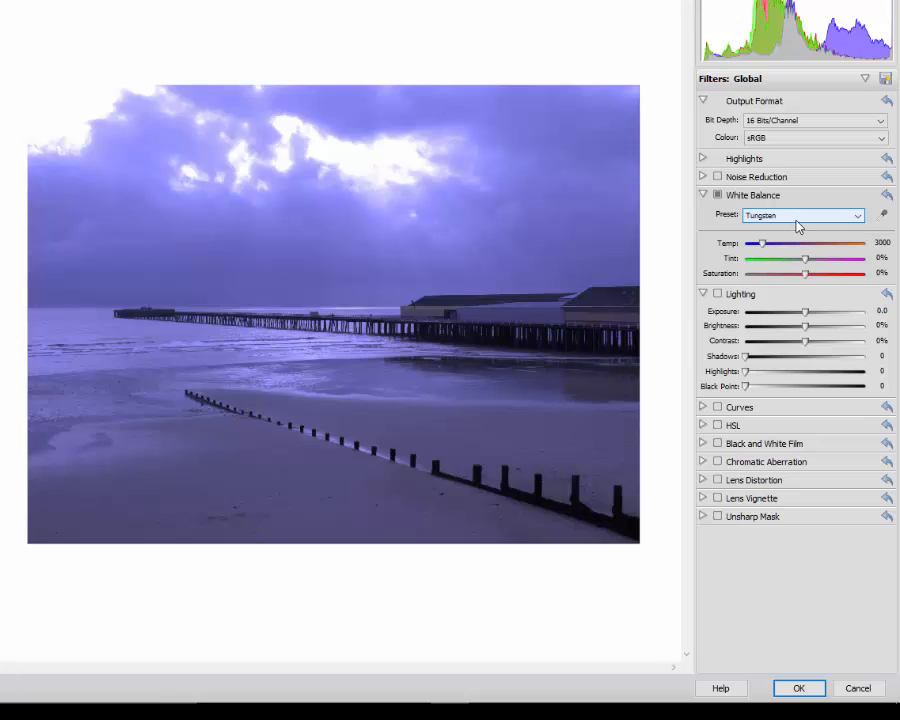
# Step: Compare the Fluorescent and Tungsten white balance presets on the photo, and set the white balance to Cloudy
pyautogui.click(857, 218)
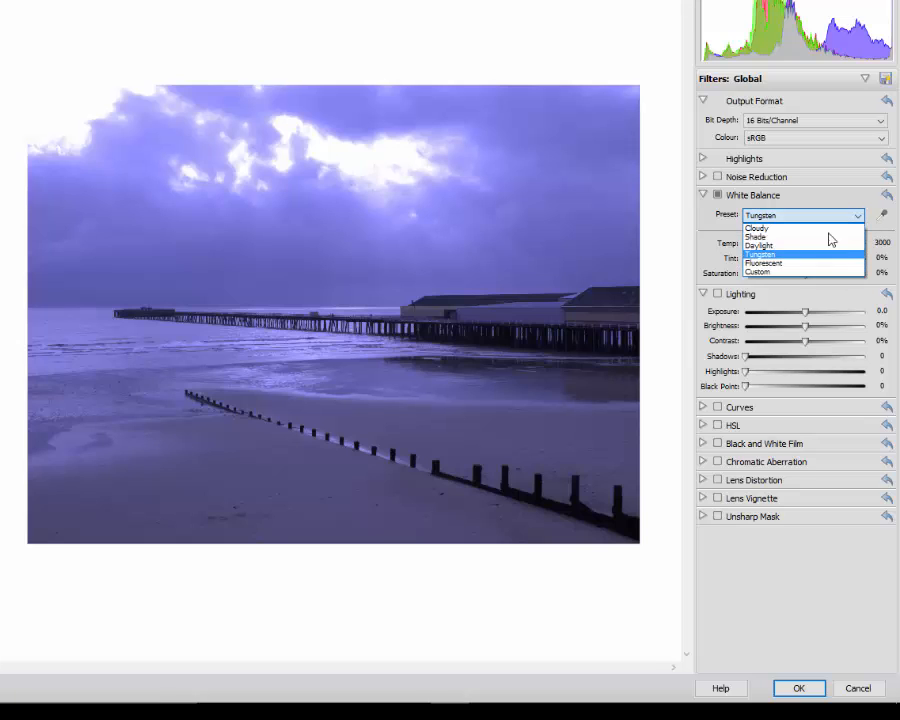
pyautogui.click(760, 266)
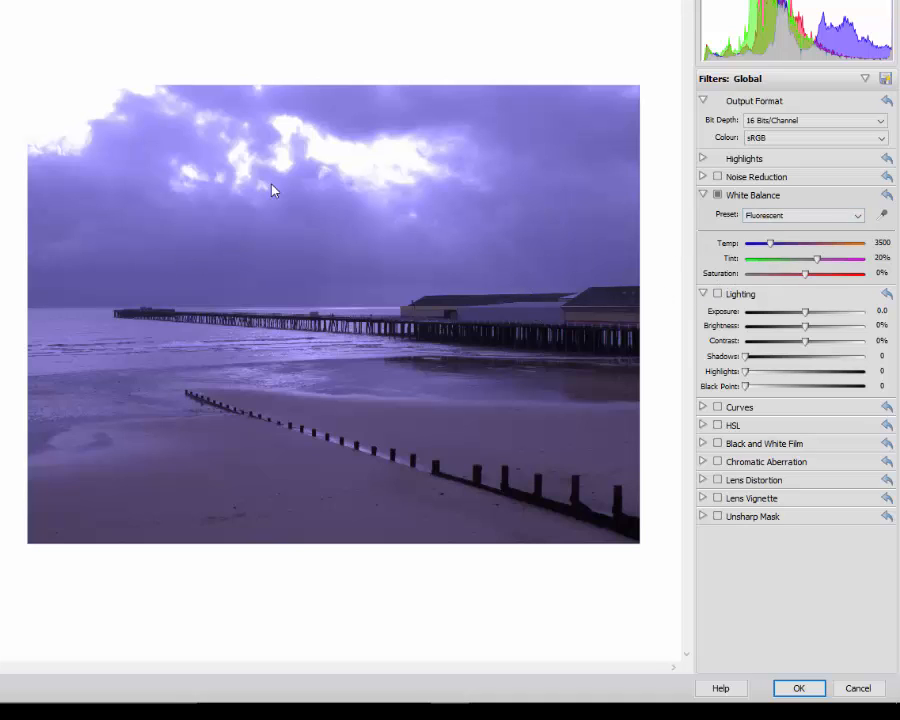
pyautogui.click(858, 218)
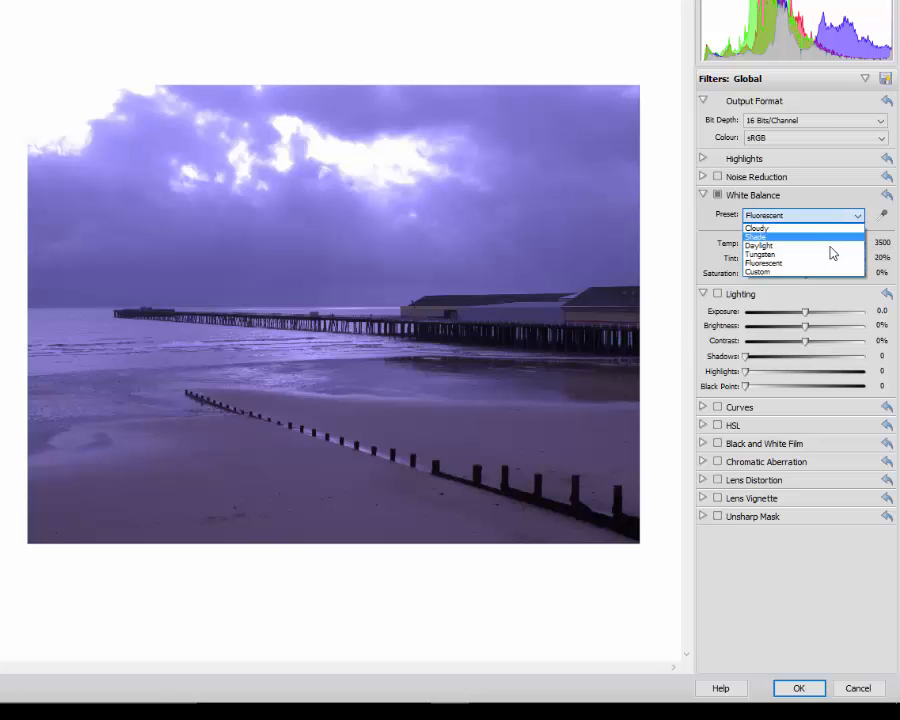
pyautogui.click(764, 255)
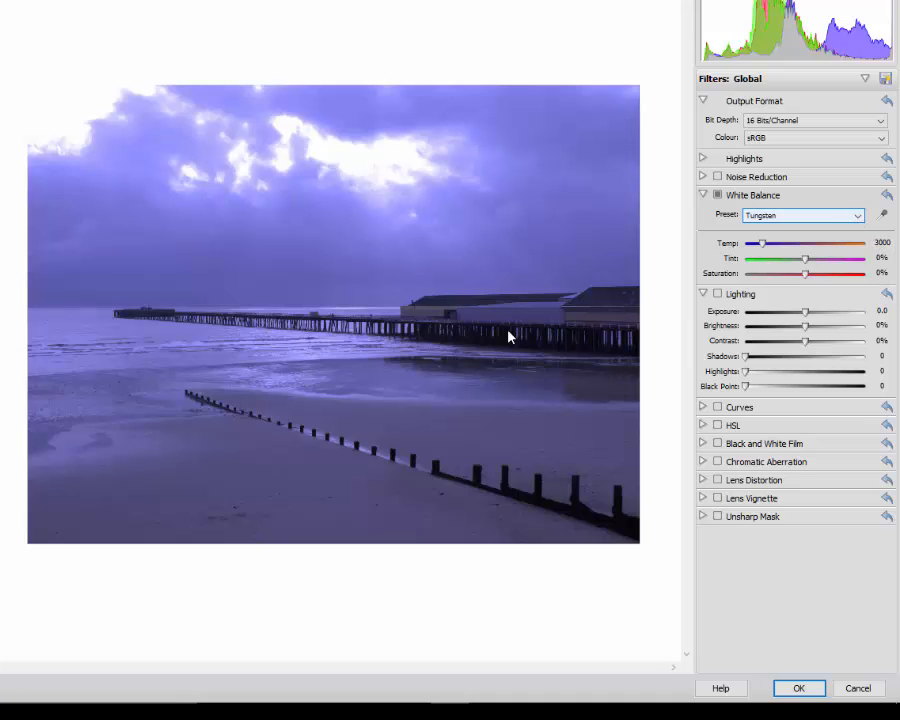
pyautogui.click(857, 217)
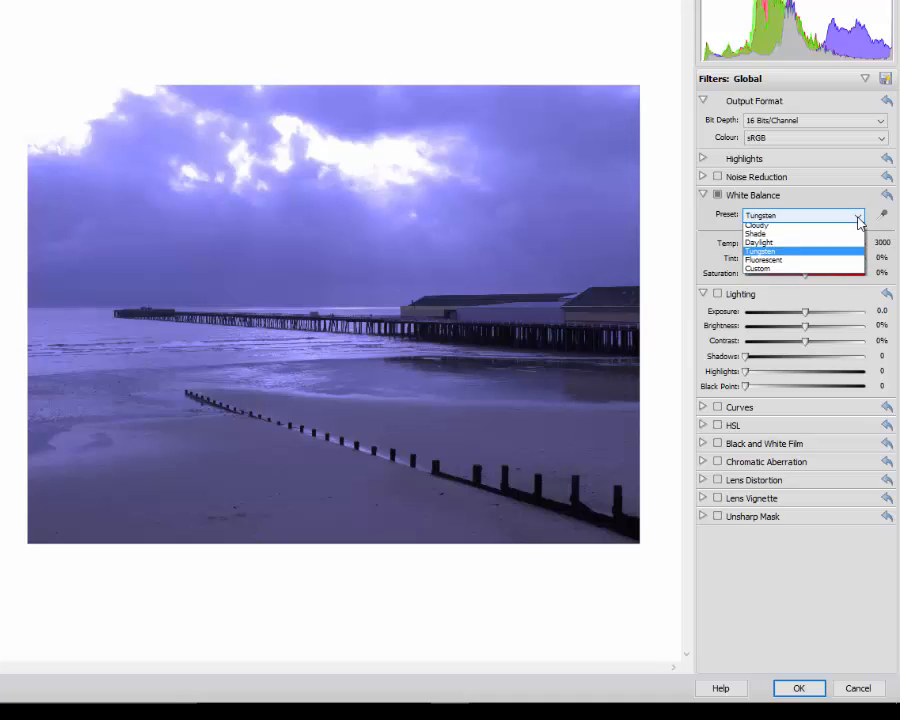
pyautogui.click(763, 230)
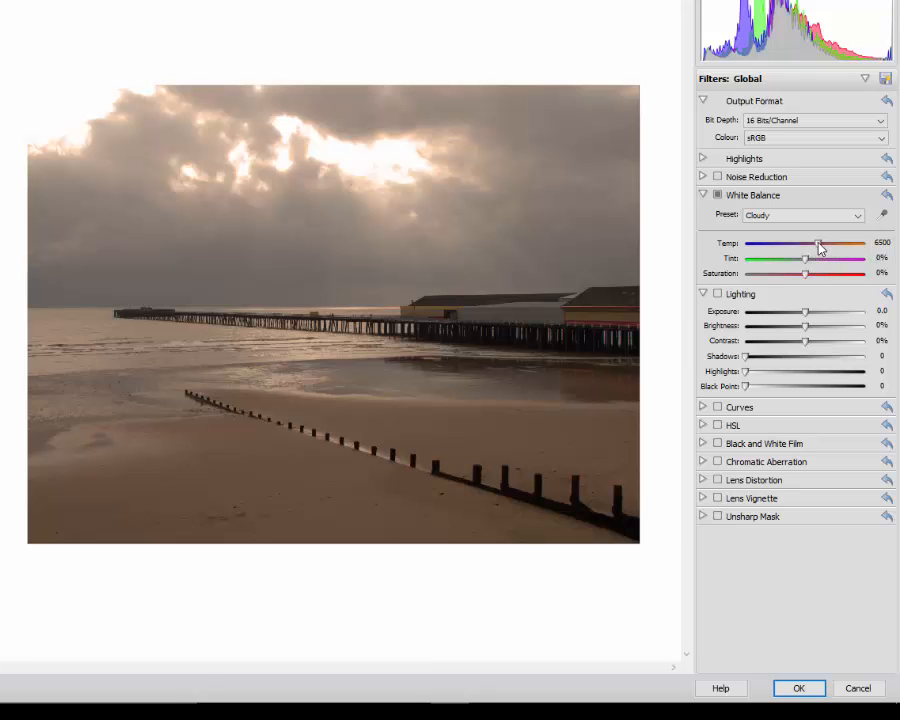
# Step: Try a white balance temperature of 6445 and restore the Cloudy preset
pyautogui.moveTo(818, 246)
pyautogui.mouseDown()
pyautogui.moveTo(748, 256)
pyautogui.moveTo(868, 257)
pyautogui.moveTo(818, 250)
pyautogui.mouseUp()
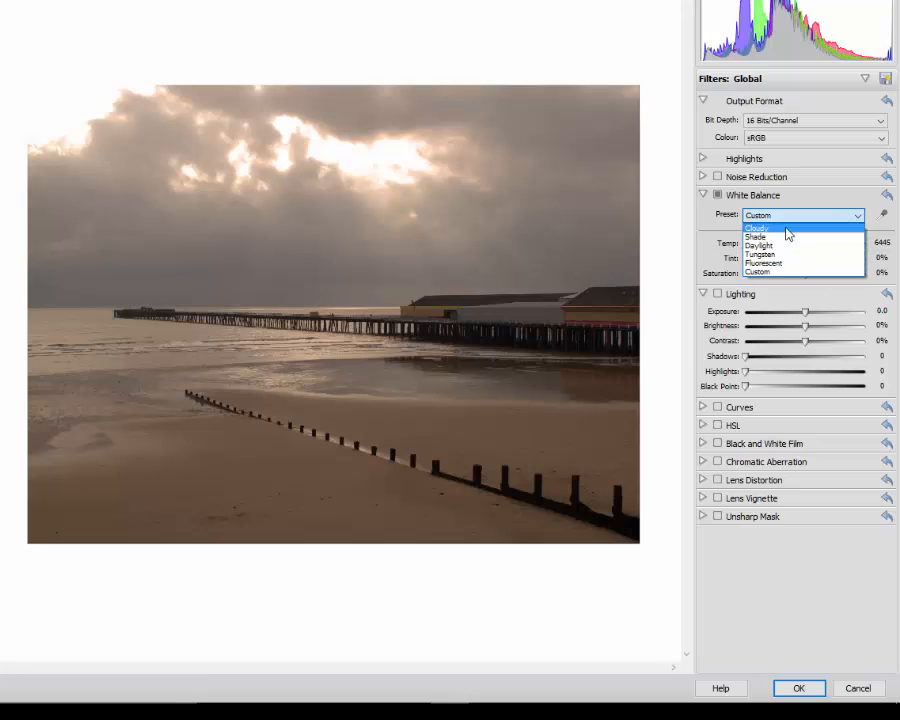
pyautogui.click(785, 224)
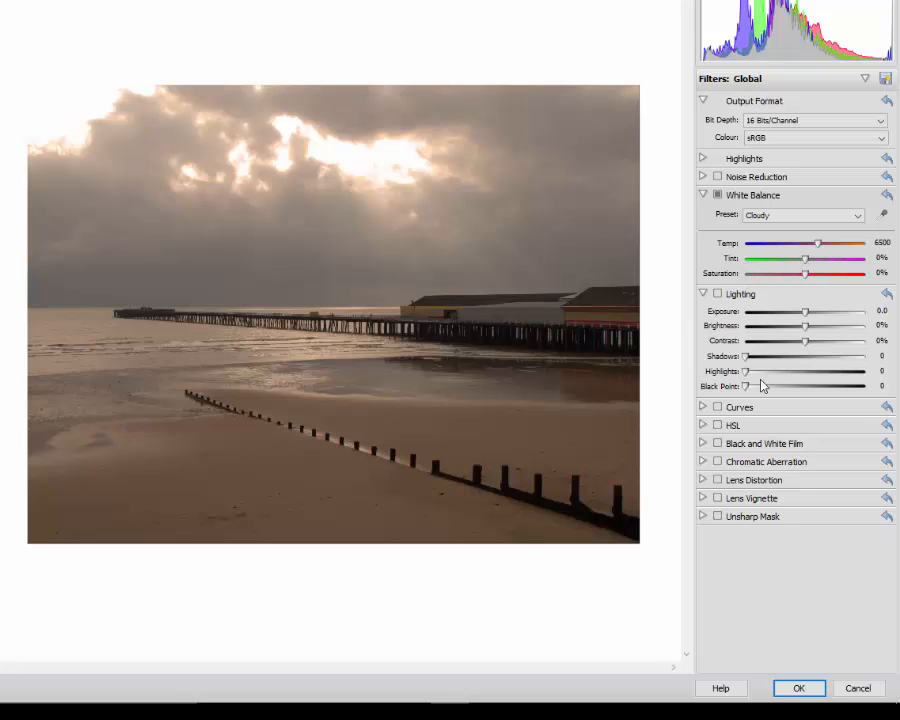
# Step: Try a 100% tint with Black and White Film on and off, then a -100% tint, and restore the Cloudy white balance preset
pyautogui.click(717, 444)
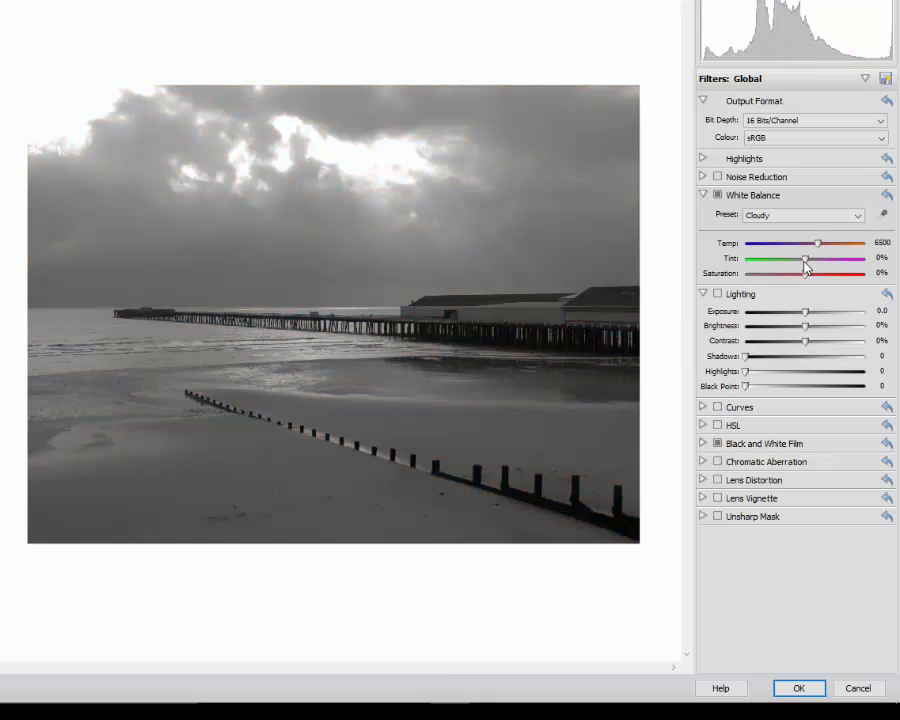
pyautogui.moveTo(806, 263); pyautogui.dragTo(878, 263)
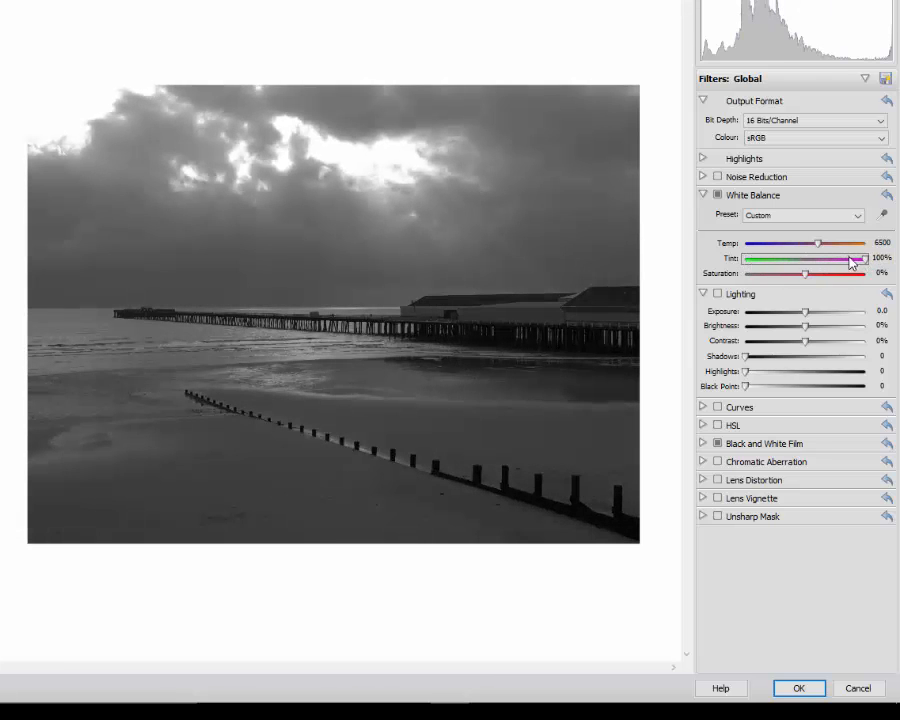
pyautogui.click(718, 444)
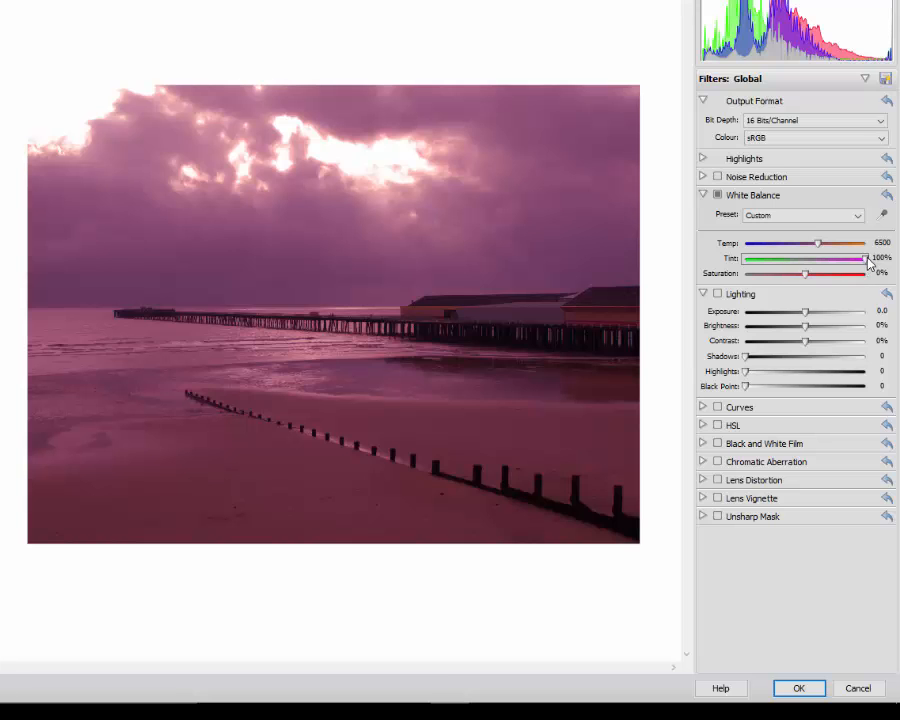
pyautogui.moveTo(866, 258); pyautogui.dragTo(745, 262)
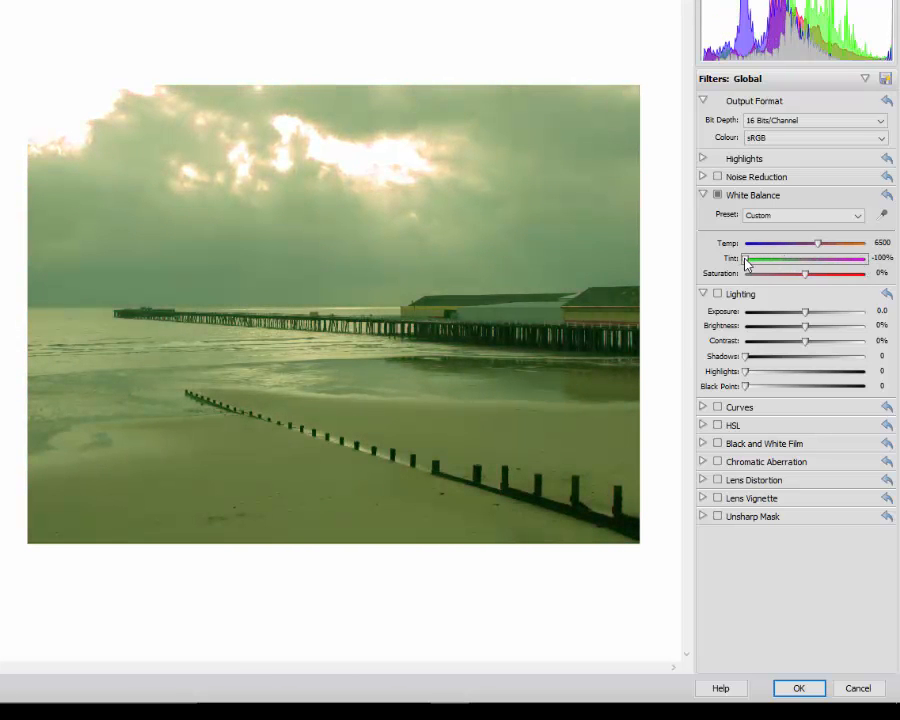
pyautogui.click(850, 220)
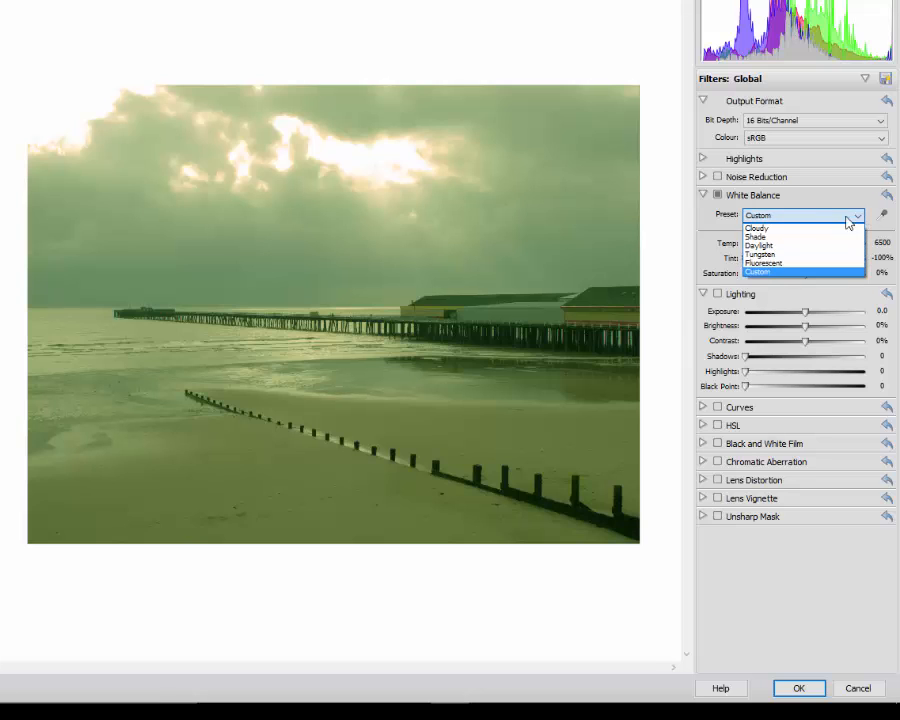
pyautogui.click(760, 229)
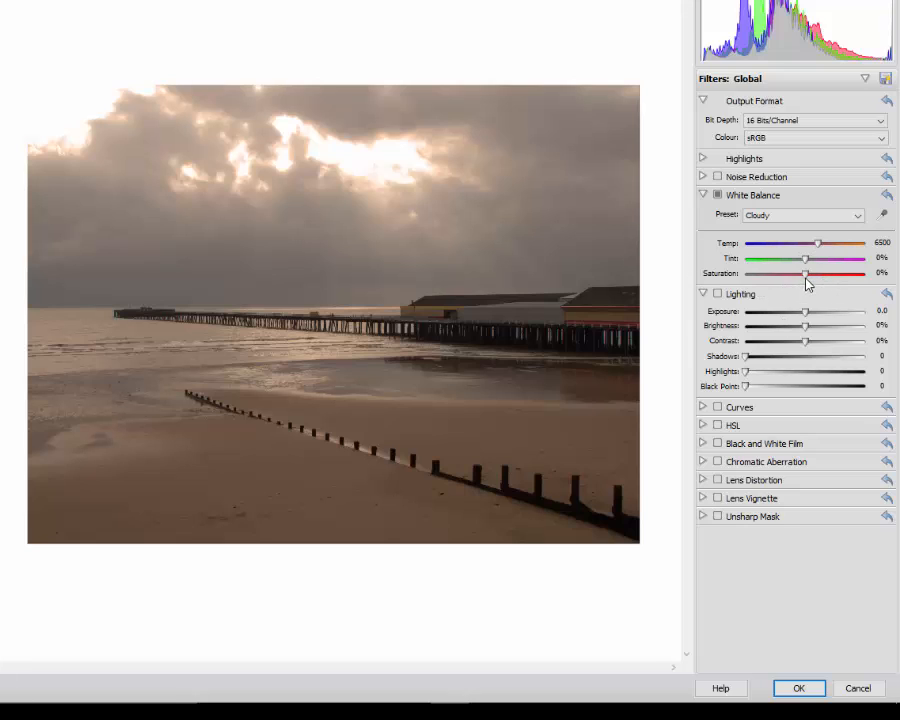
# Step: Set the white balance saturation to 26%, and the lighting to shadows 26, contrast 21%, brightness 6% and exposure -0.4
pyautogui.moveTo(805, 274); pyautogui.dragTo(822, 285)
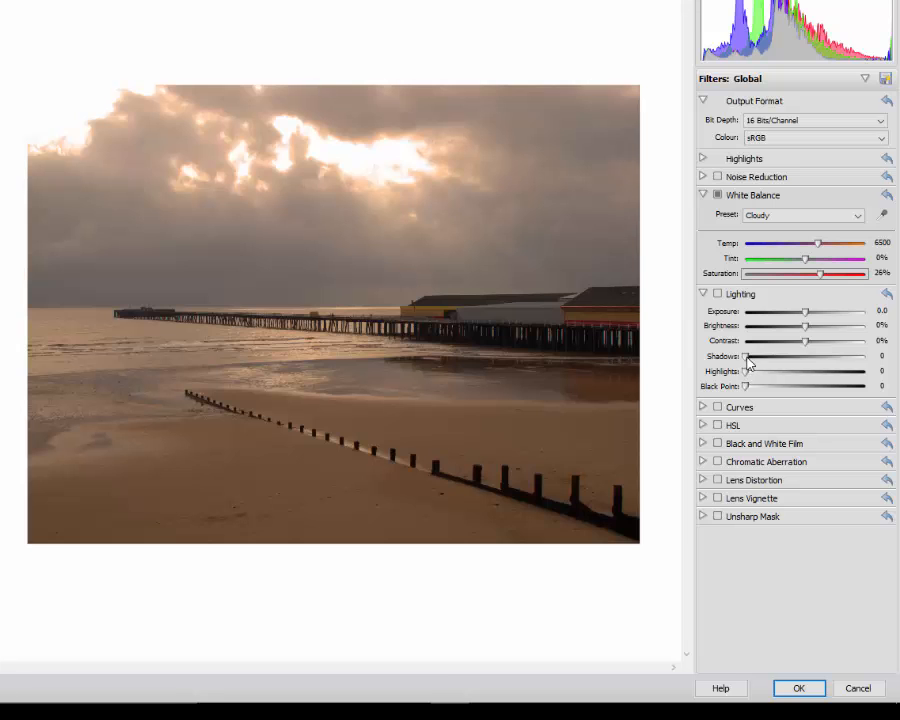
pyautogui.moveTo(748, 358); pyautogui.dragTo(780, 362)
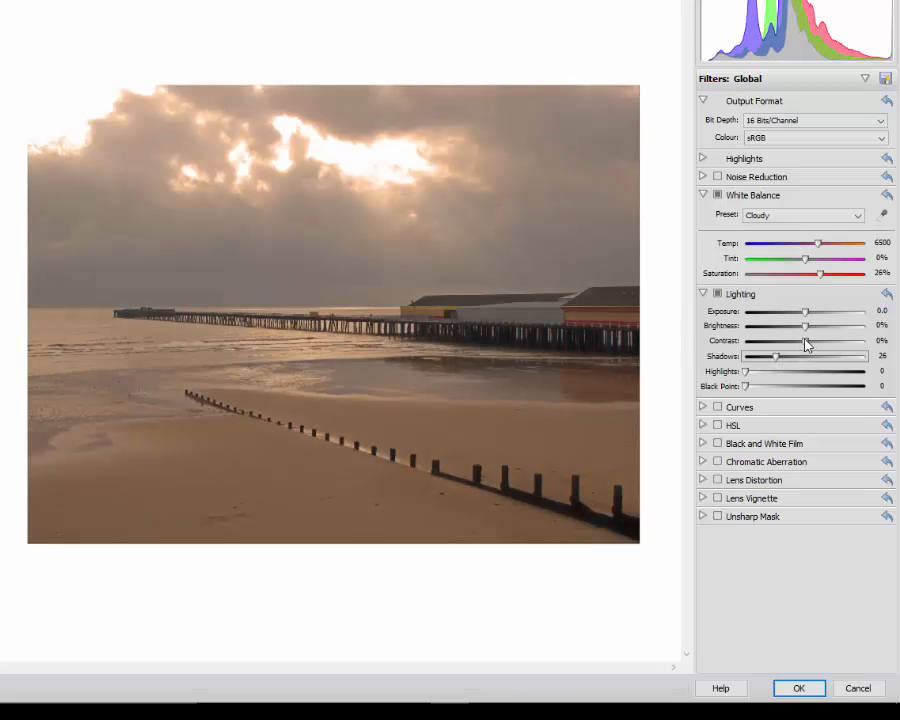
pyautogui.moveTo(808, 343)
pyautogui.mouseDown()
pyautogui.moveTo(843, 352)
pyautogui.moveTo(745, 344)
pyautogui.moveTo(820, 354)
pyautogui.mouseUp()
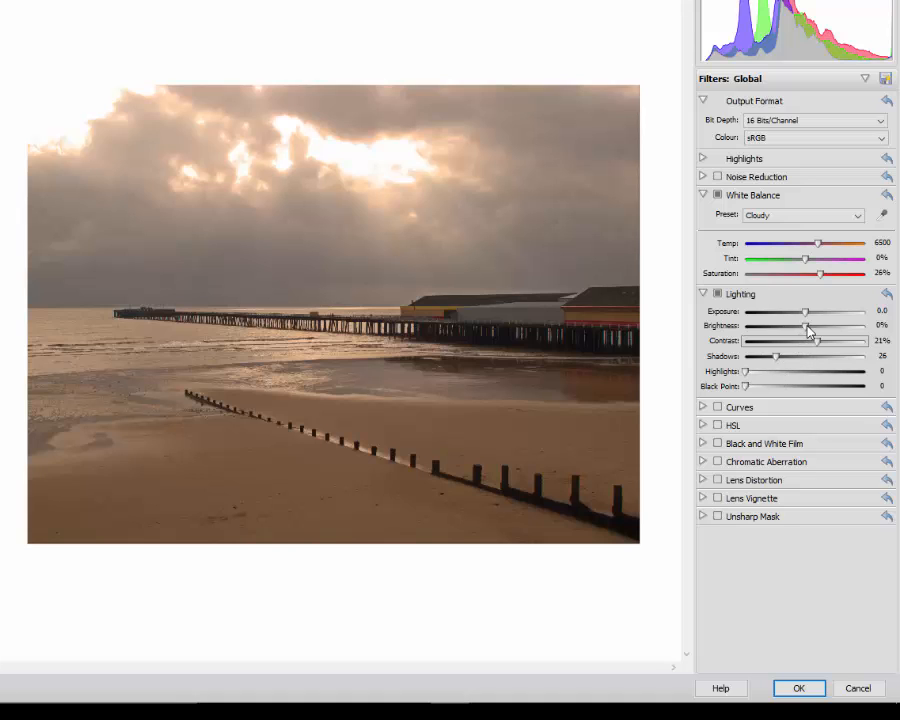
pyautogui.moveTo(808, 331); pyautogui.dragTo(812, 332)
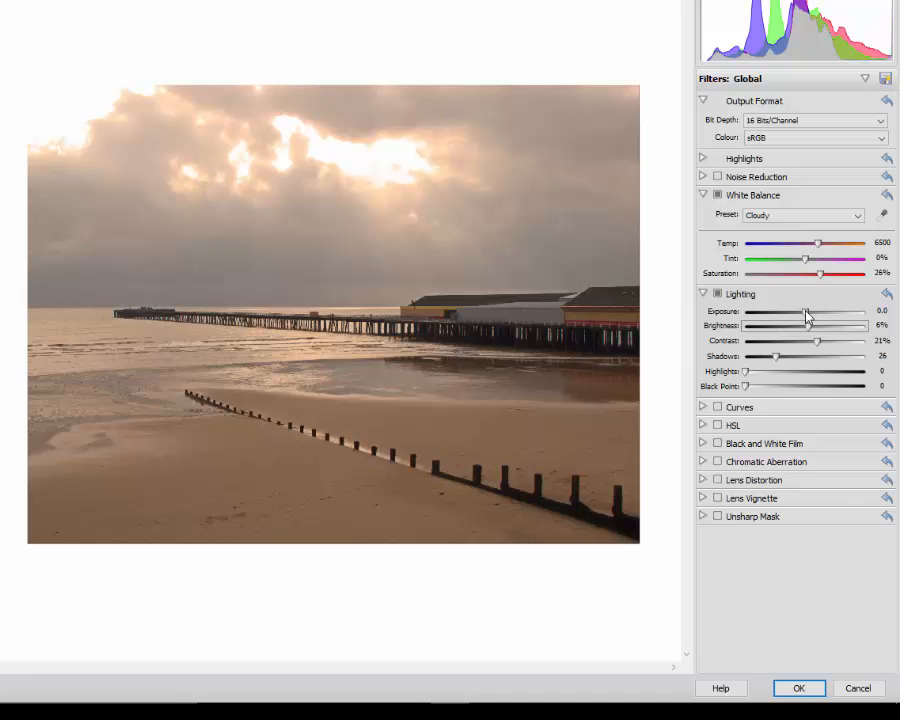
pyautogui.moveTo(807, 316); pyautogui.dragTo(796, 317)
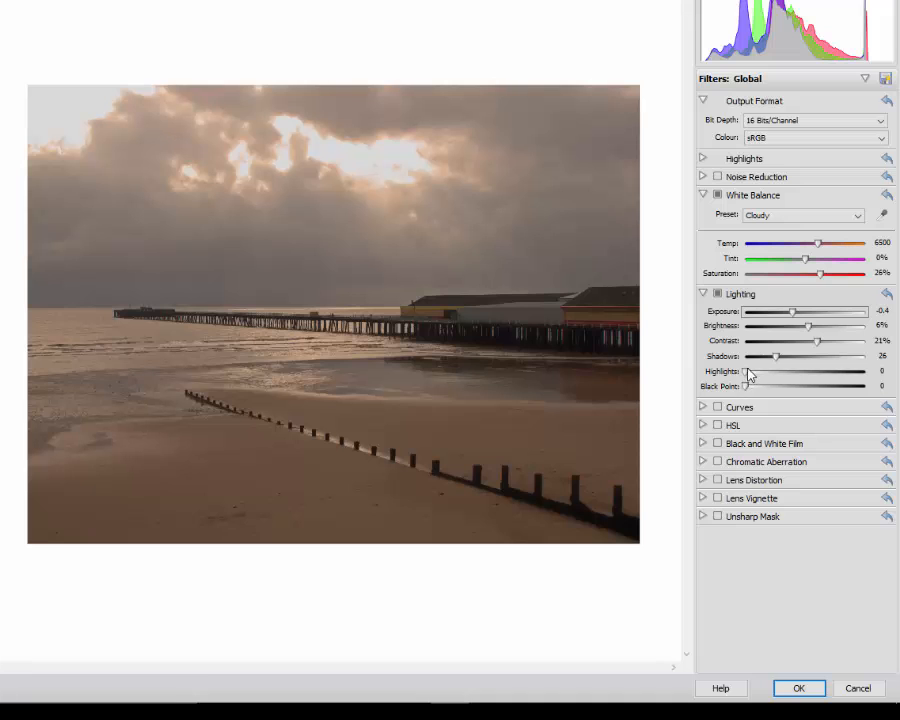
# Step: Set the lighting highlights to 60 and the black point to 28
pyautogui.moveTo(747, 375); pyautogui.dragTo(803, 388)
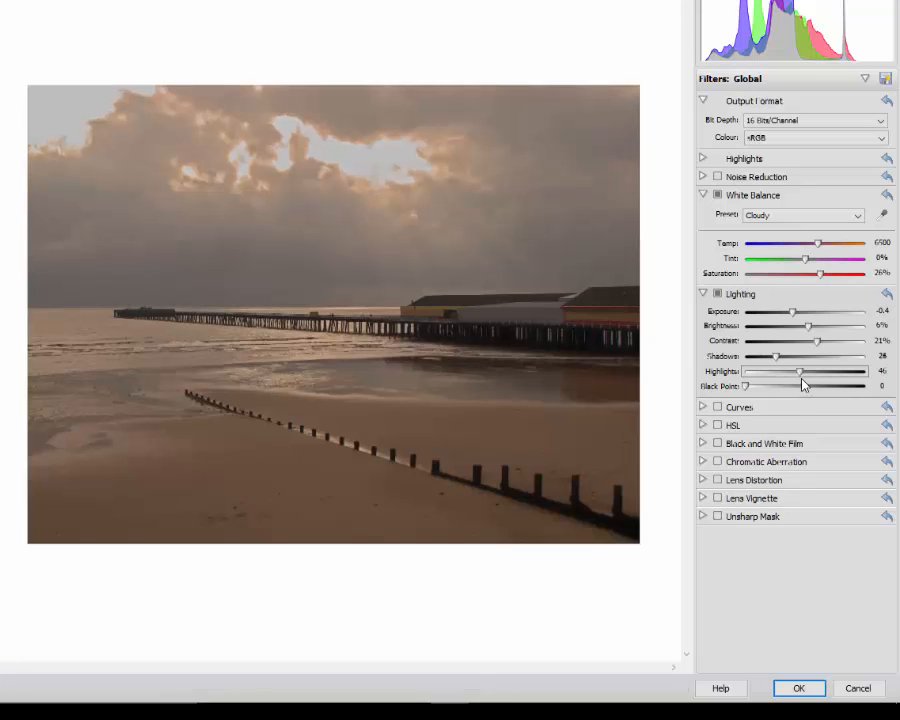
pyautogui.moveTo(803, 375); pyautogui.dragTo(819, 377)
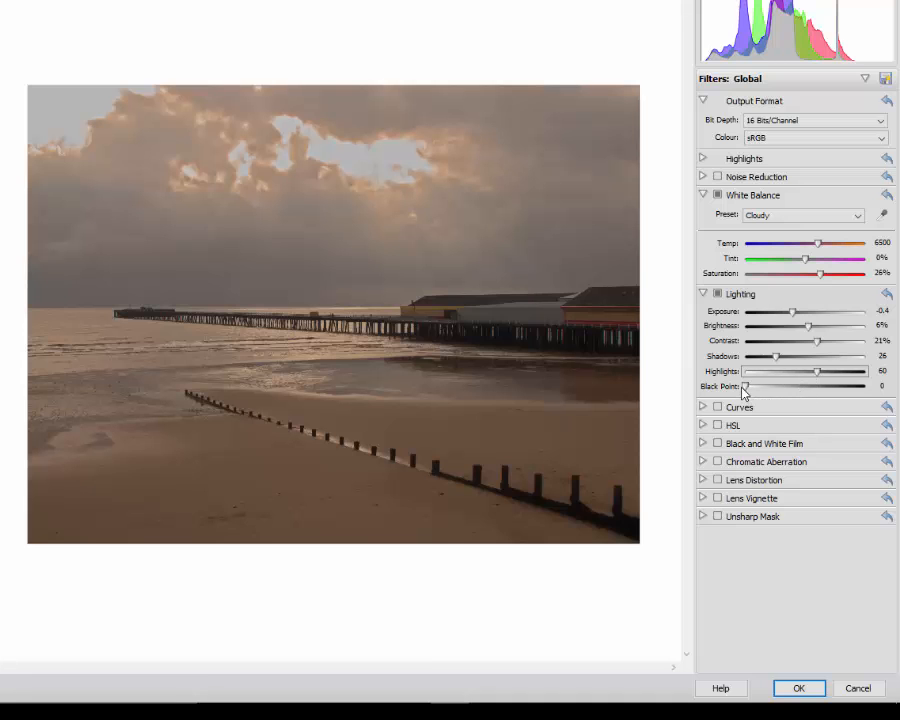
pyautogui.moveTo(747, 389); pyautogui.dragTo(781, 397)
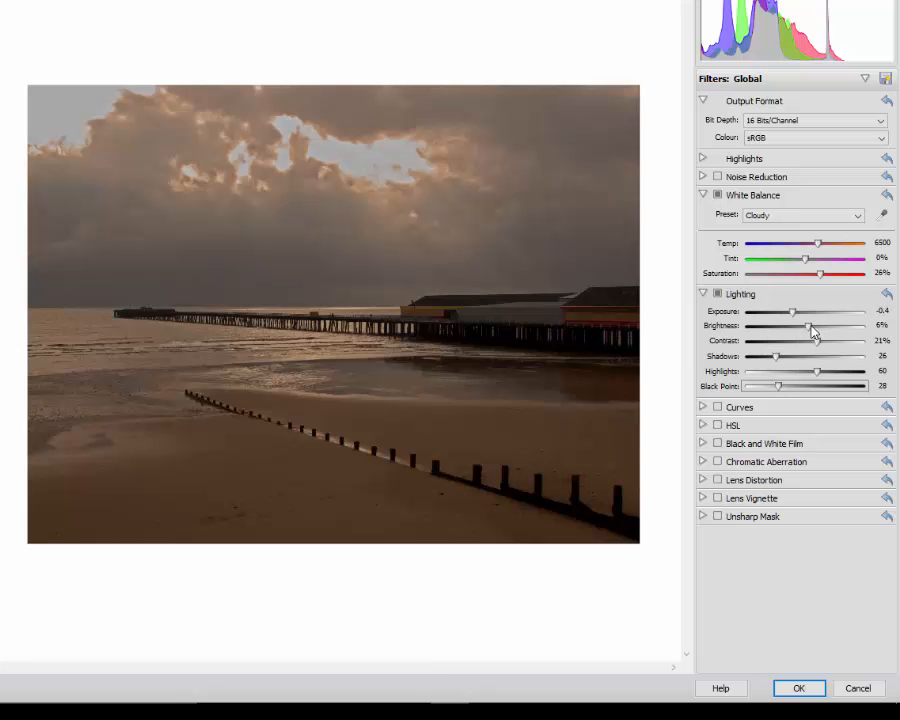
# Step: Adjust the lighting to brightness 17%, highlights 45 and shadows 42, and raise the white balance saturation to 47%
pyautogui.moveTo(812, 328); pyautogui.dragTo(817, 329)
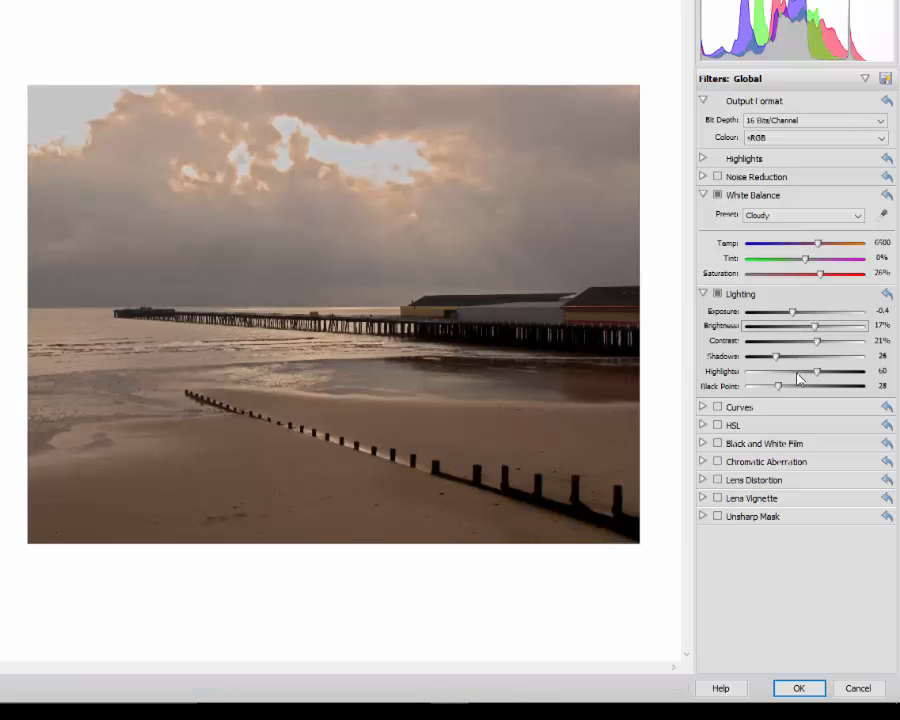
pyautogui.moveTo(818, 373); pyautogui.dragTo(800, 377)
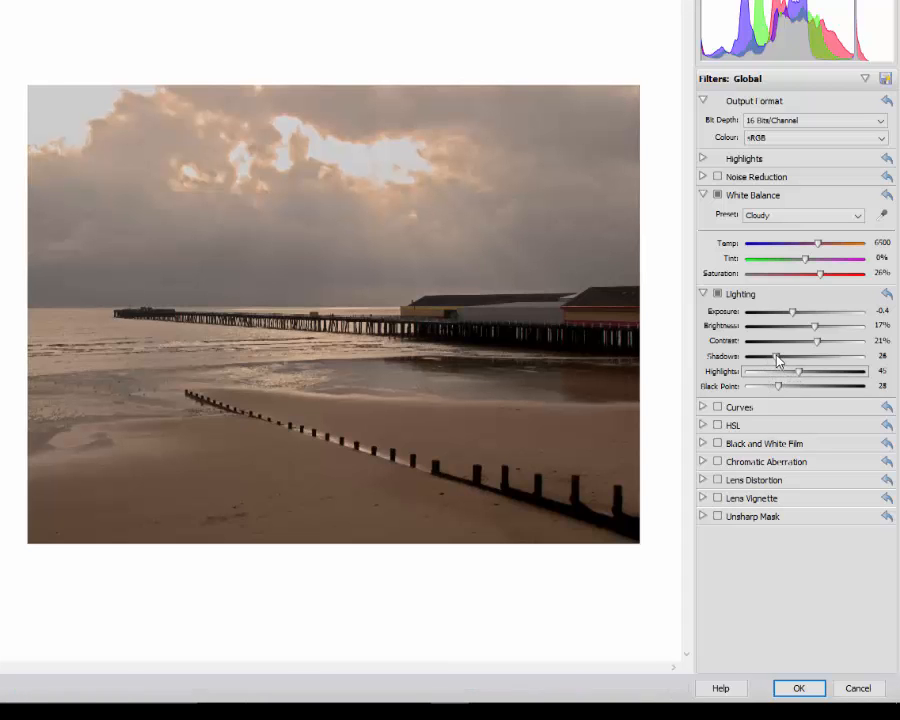
pyautogui.moveTo(778, 361); pyautogui.dragTo(800, 367)
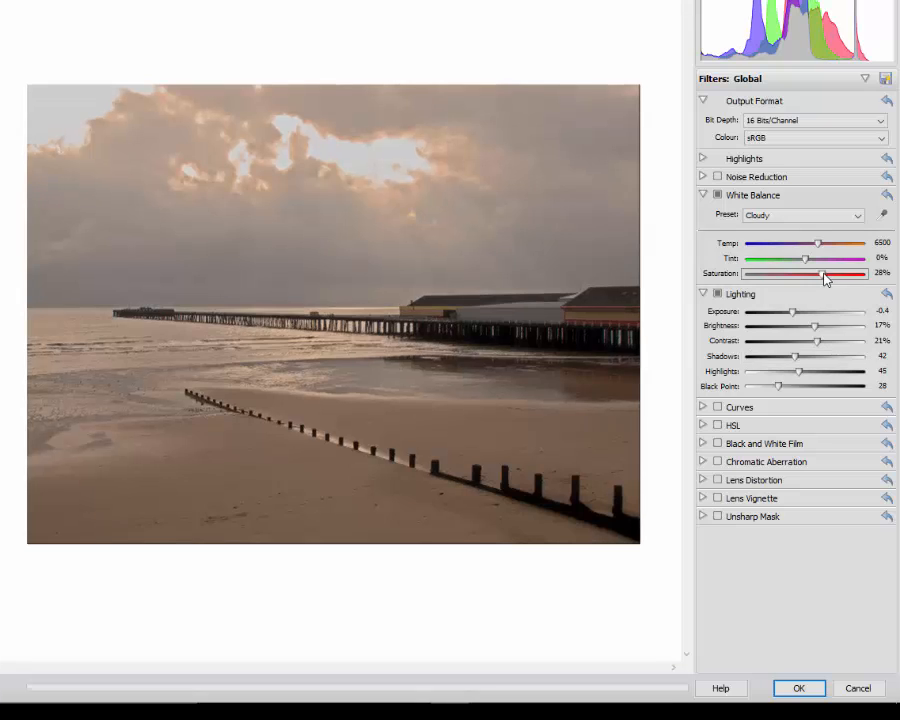
pyautogui.moveTo(820, 274); pyautogui.dragTo(835, 274)
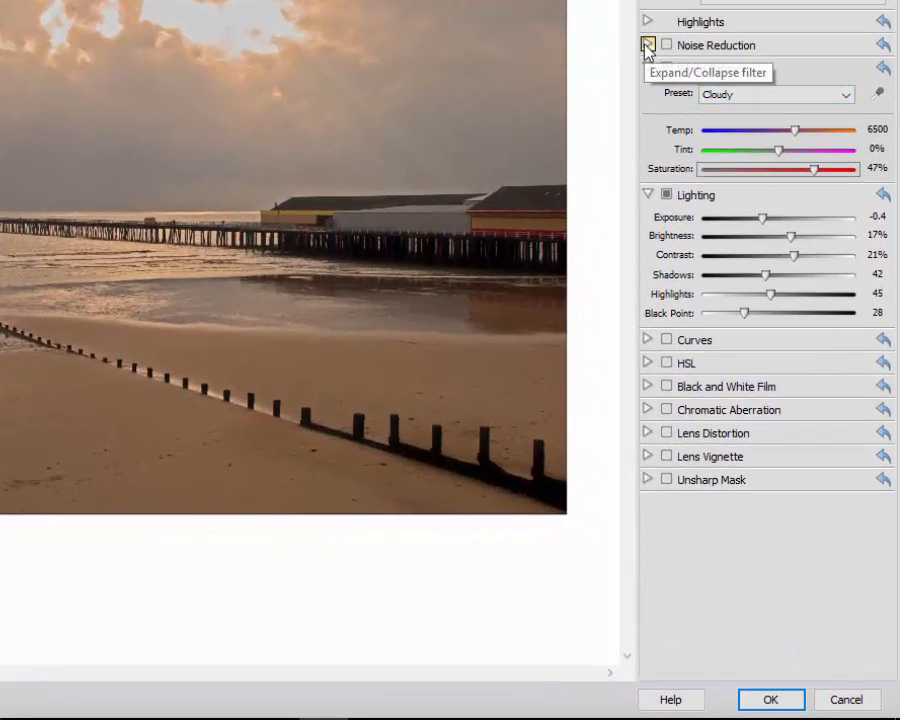
# Step: Apply noise reduction to the photo with luminance at 50 and colour at 73
pyautogui.click(648, 45)
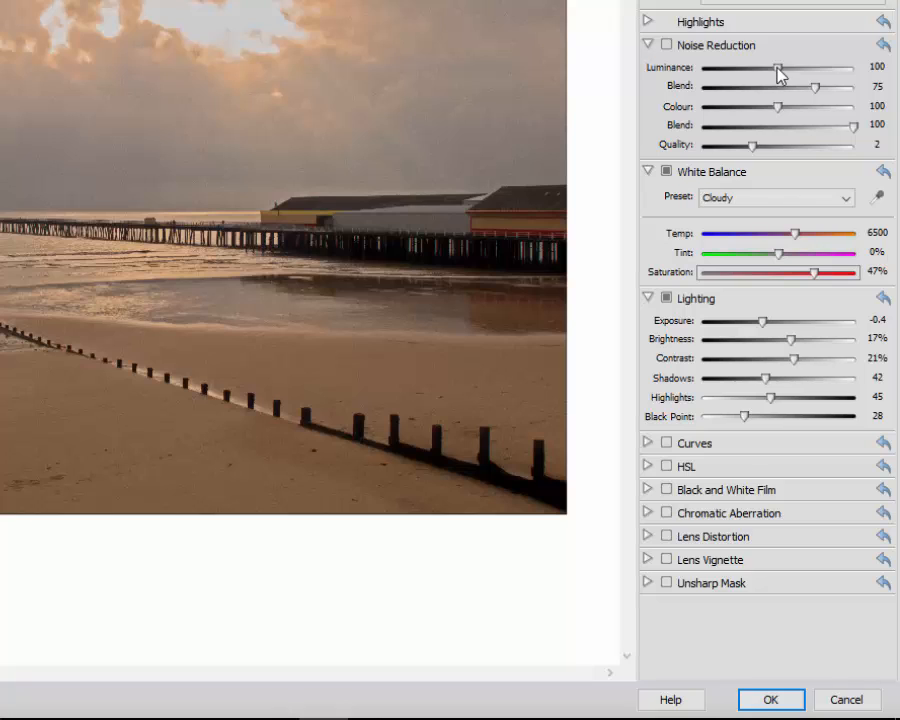
pyautogui.moveTo(778, 67); pyautogui.dragTo(740, 67)
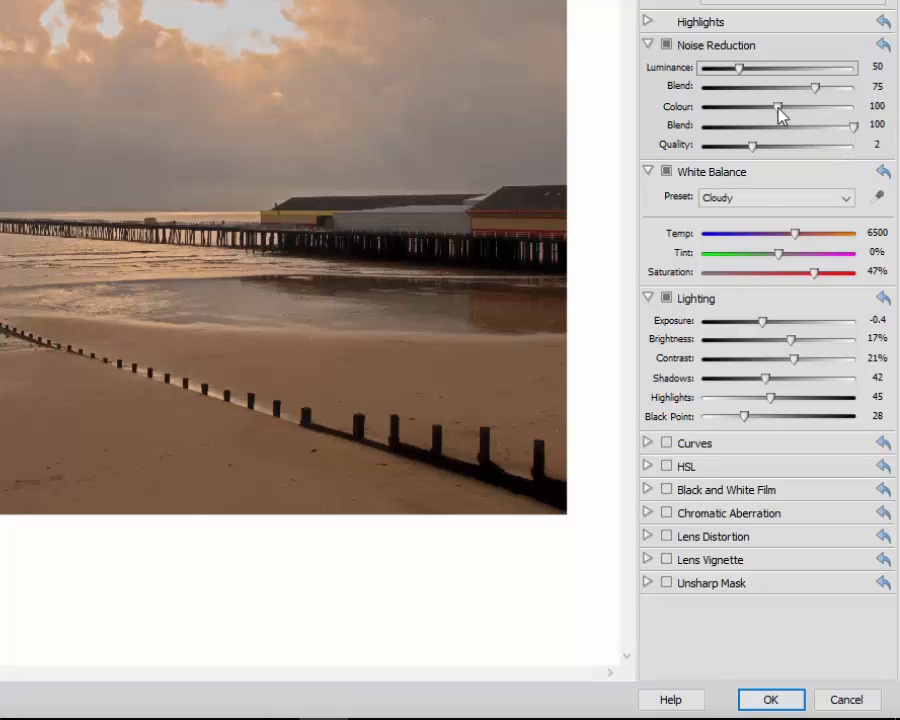
pyautogui.moveTo(779, 110); pyautogui.dragTo(759, 110)
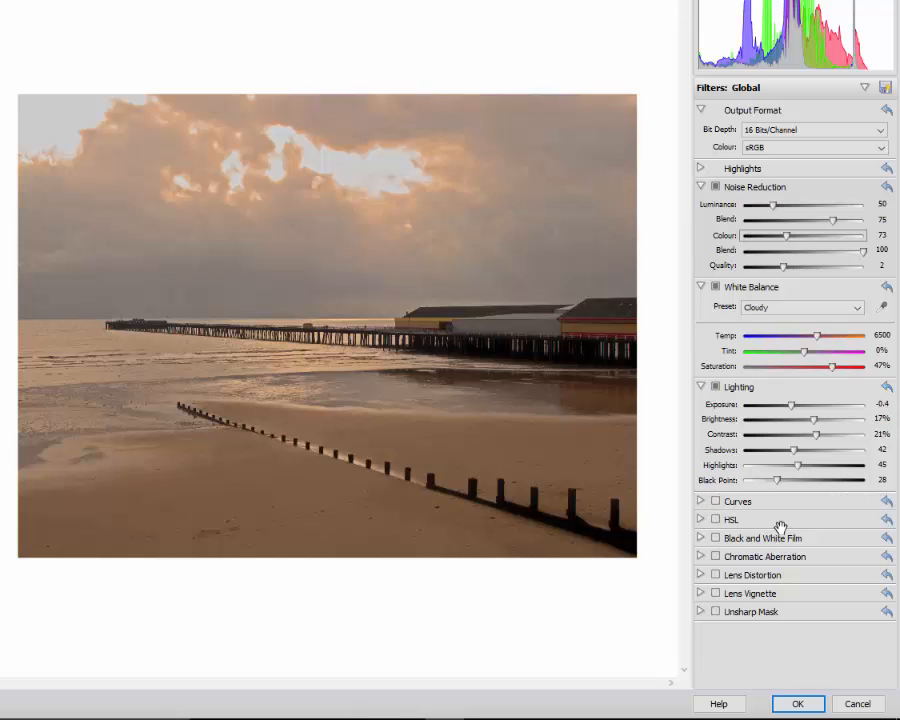
# Step: Shape the RGB curve into a gentle S, with a lower point at input 66, output 52 and an upper point at input 201, output 199
pyautogui.click(701, 505)
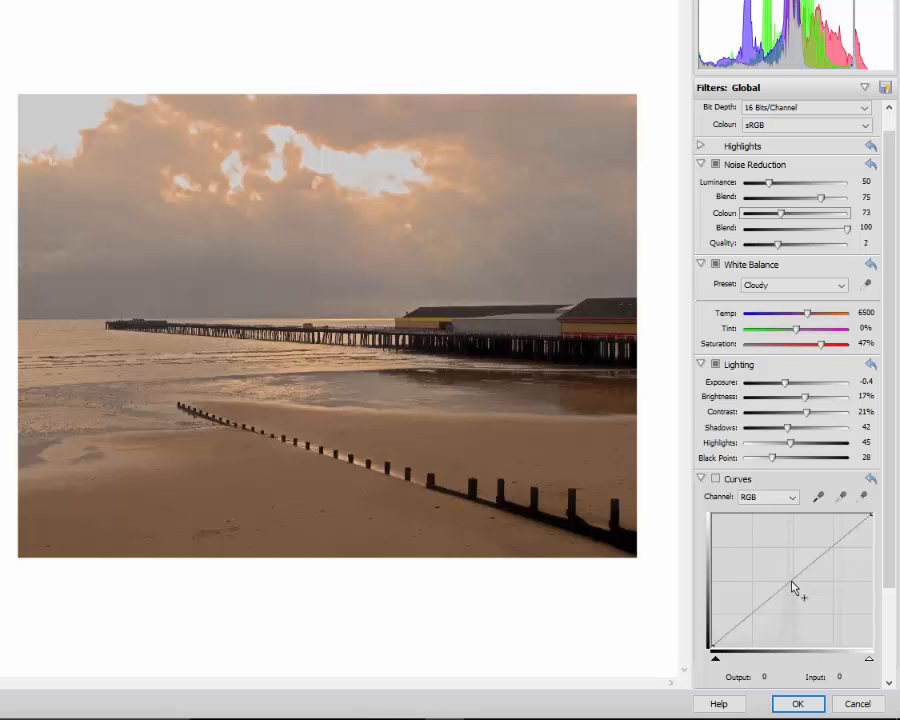
pyautogui.click(754, 617)
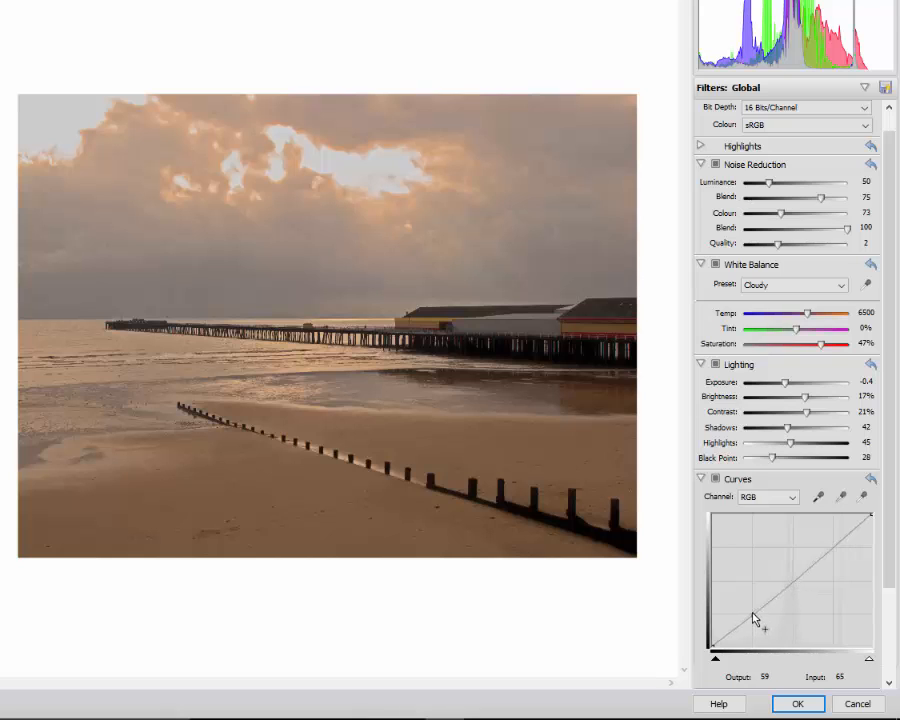
pyautogui.click(835, 551)
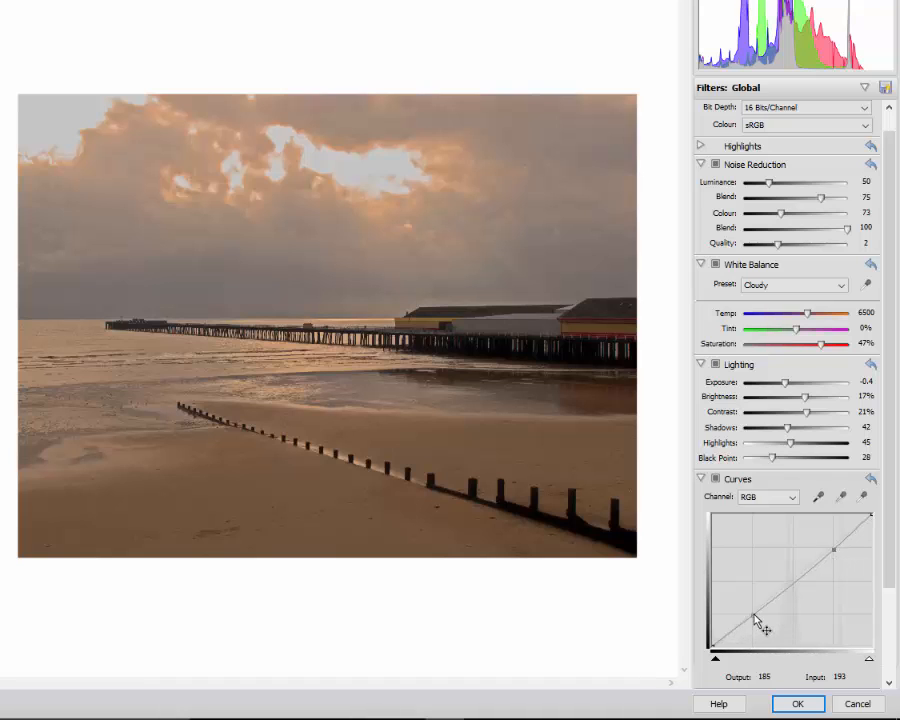
pyautogui.moveTo(755, 620); pyautogui.dragTo(755, 619)
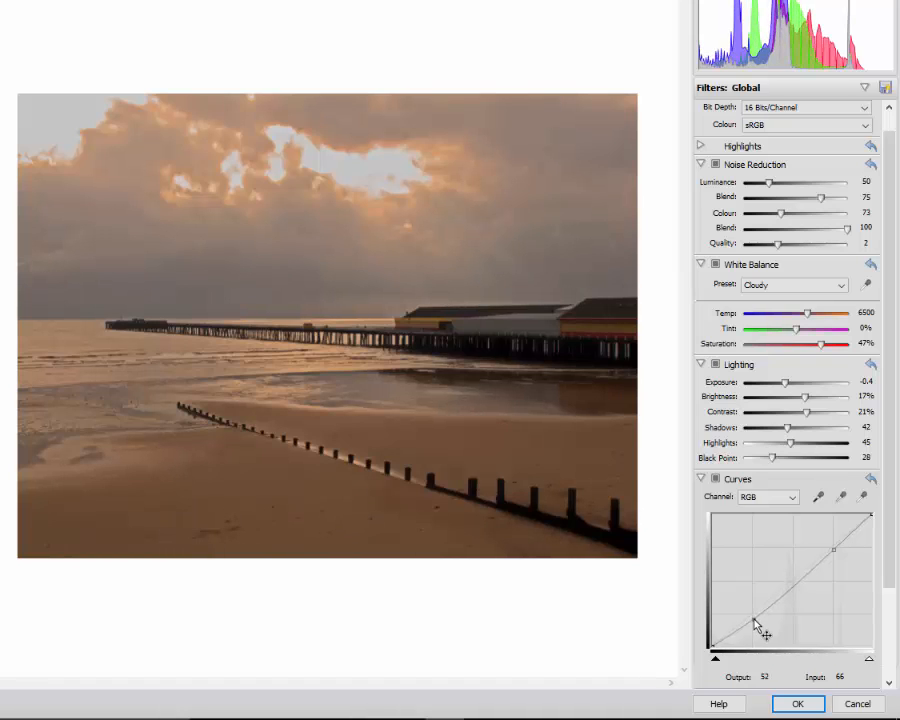
pyautogui.moveTo(834, 550); pyautogui.dragTo(839, 541)
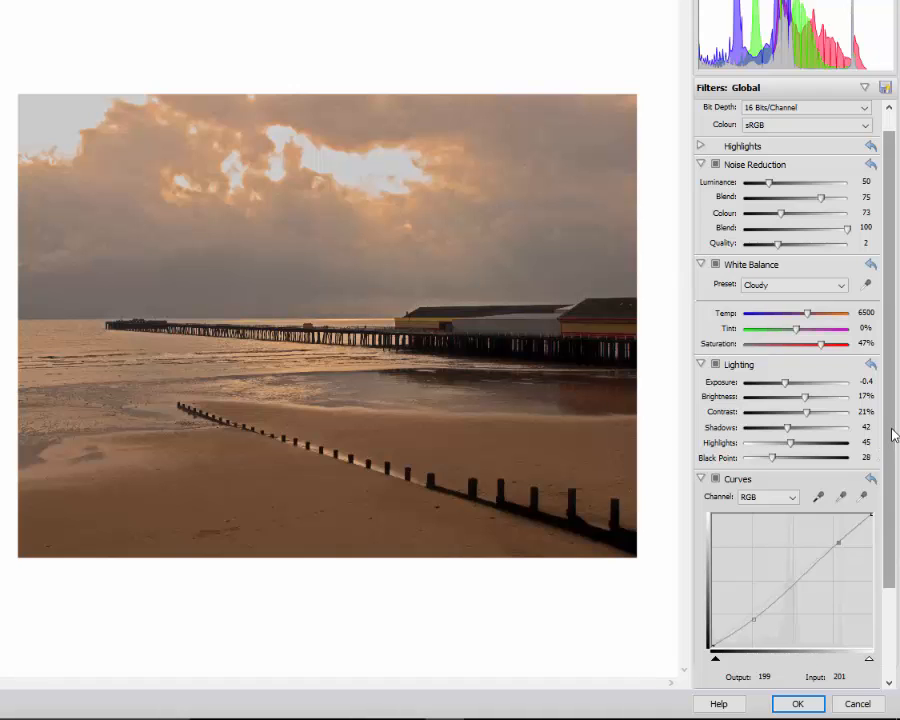
# Step: Set the HSL lightness of the Master channel to 10, with the Curves settings collapsed
pyautogui.moveTo(890, 428); pyautogui.dragTo(889, 535)
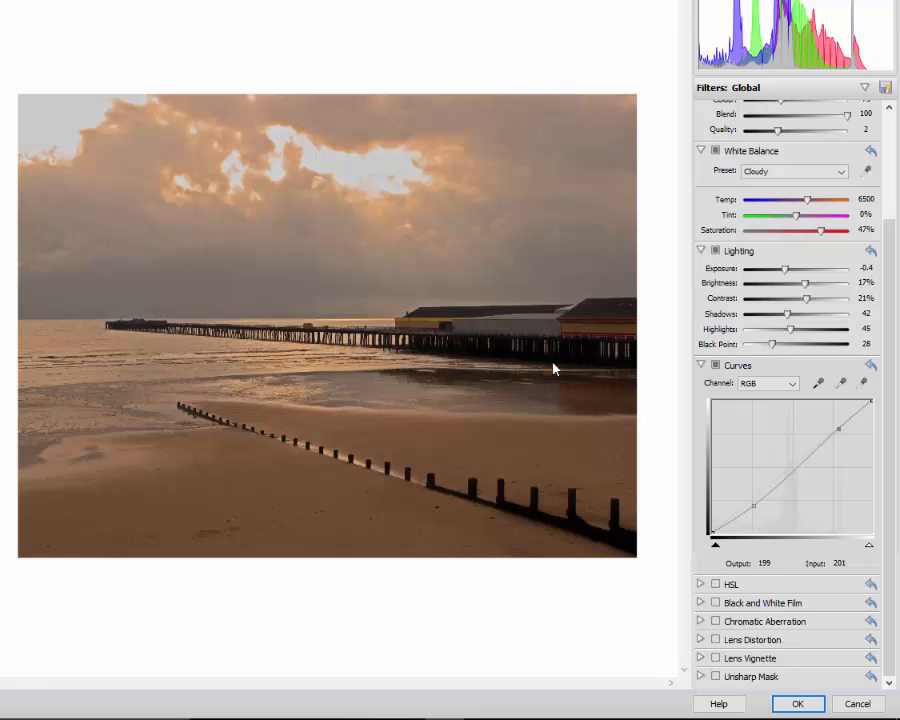
pyautogui.click(701, 584)
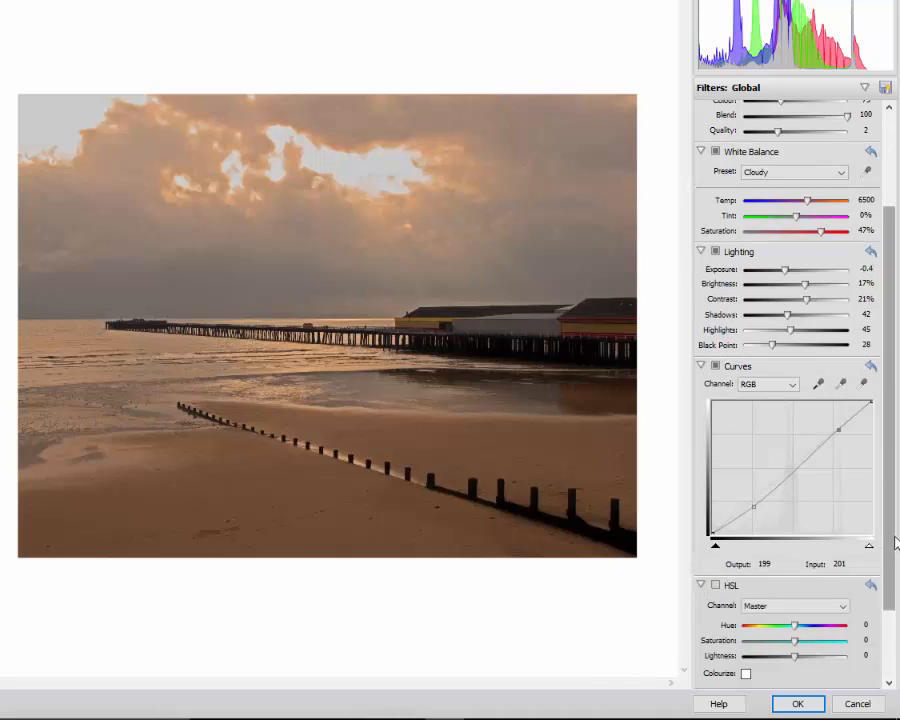
pyautogui.moveTo(893, 521); pyautogui.dragTo(887, 580)
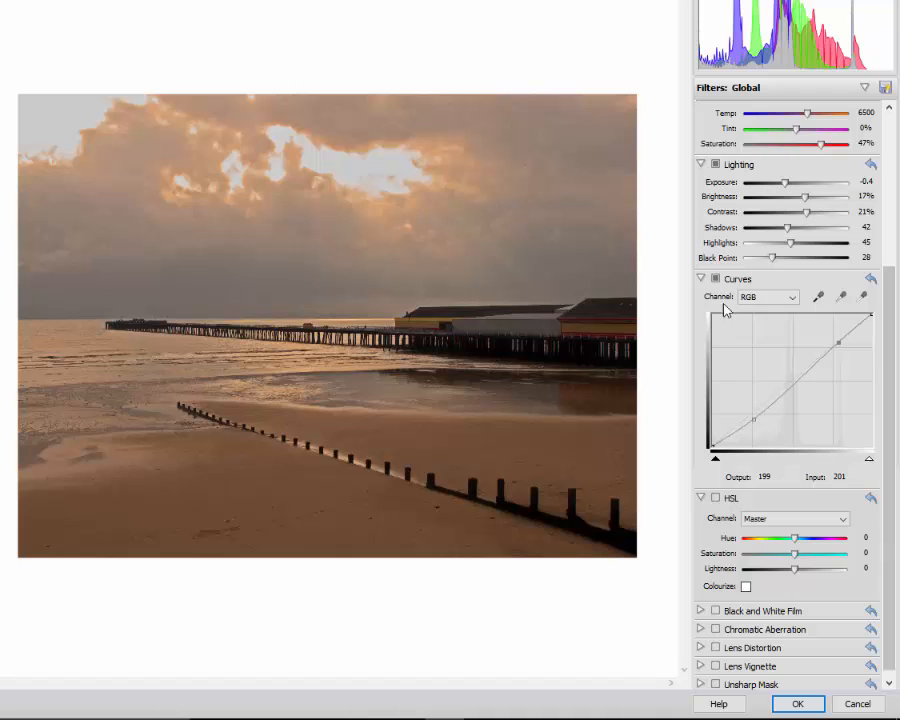
pyautogui.click(701, 279)
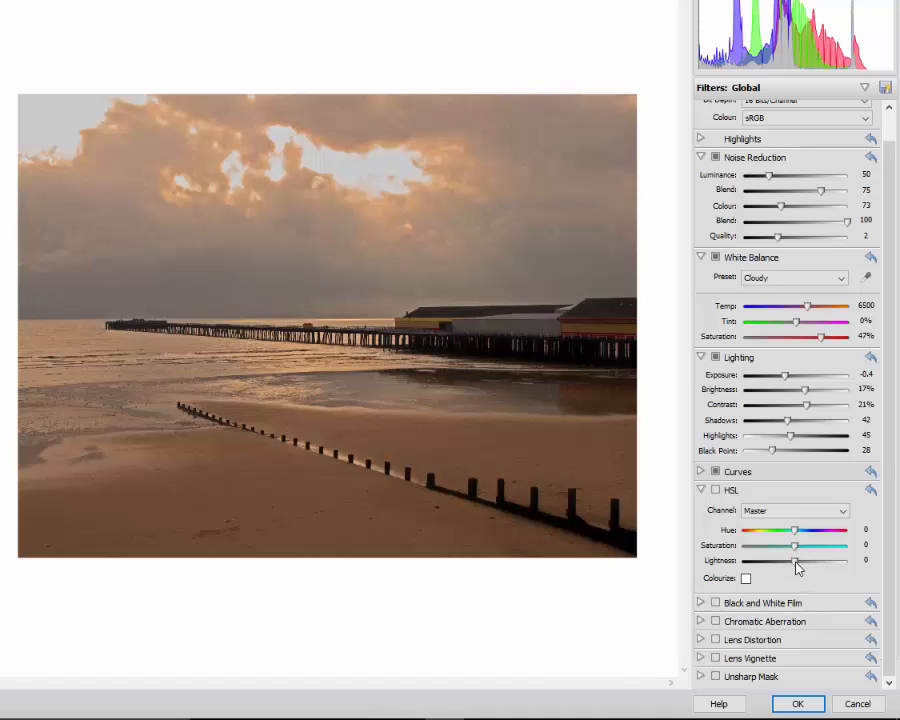
pyautogui.moveTo(797, 567); pyautogui.dragTo(803, 569)
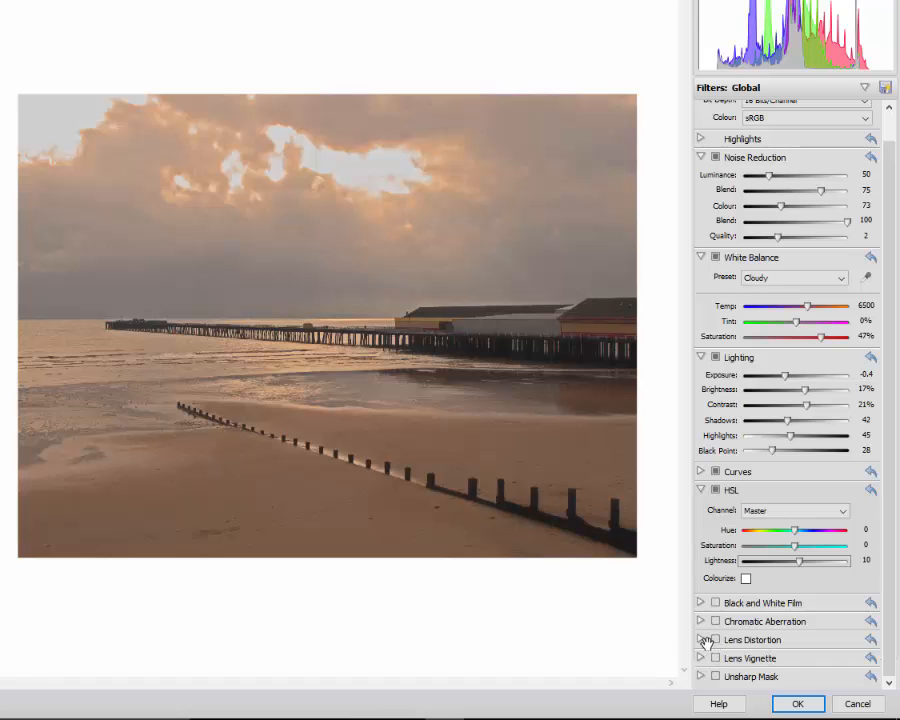
# Step: Show the Chromatic Aberration filter's Red/Cyan and Blue/Yellow settings
pyautogui.scroll(1, 702, 645)
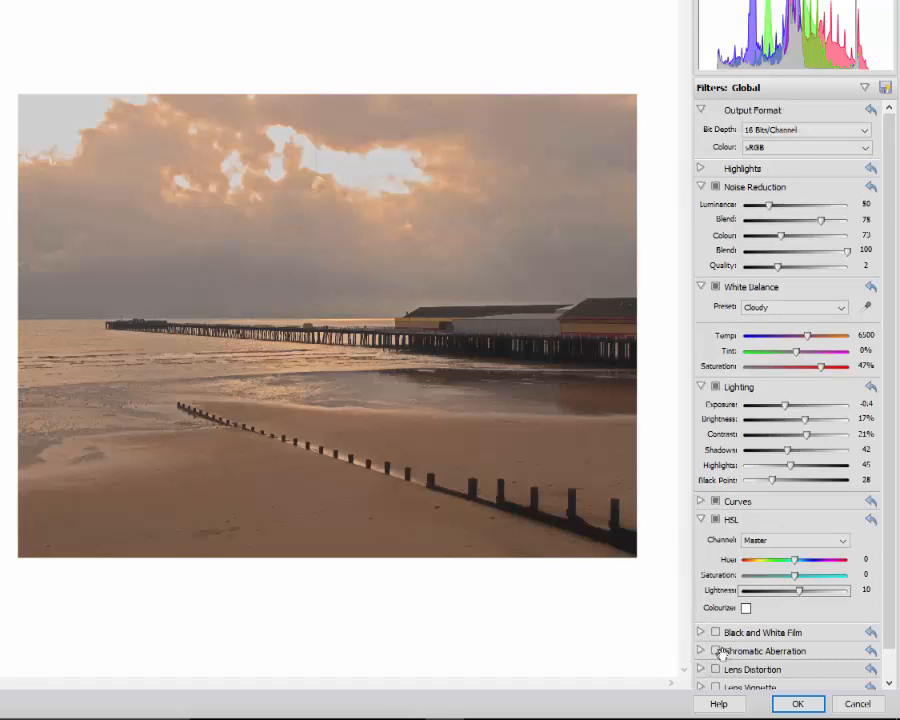
pyautogui.click(702, 650)
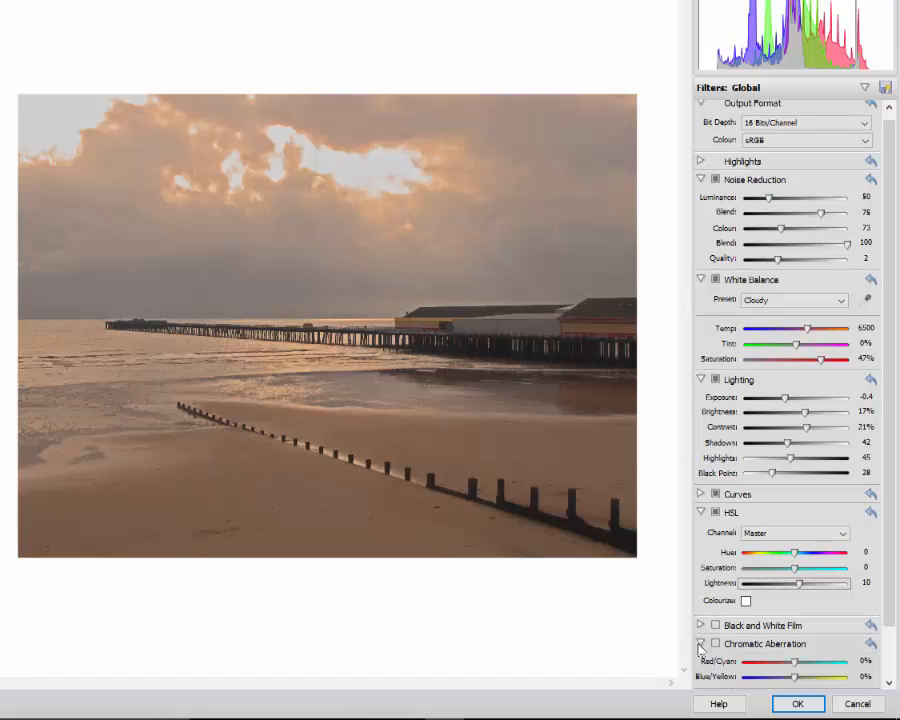
pyautogui.moveTo(892, 587); pyautogui.dragTo(888, 638)
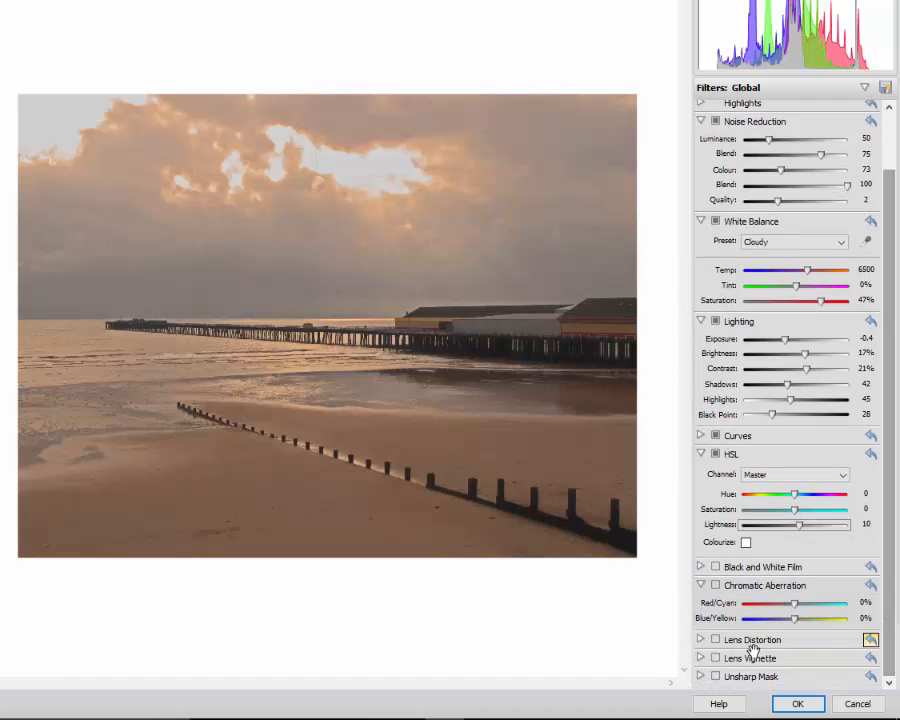
# Step: Try the Lens Distortion filter at intensity 80, reset it to its defaults and collapse its settings
pyautogui.click(701, 639)
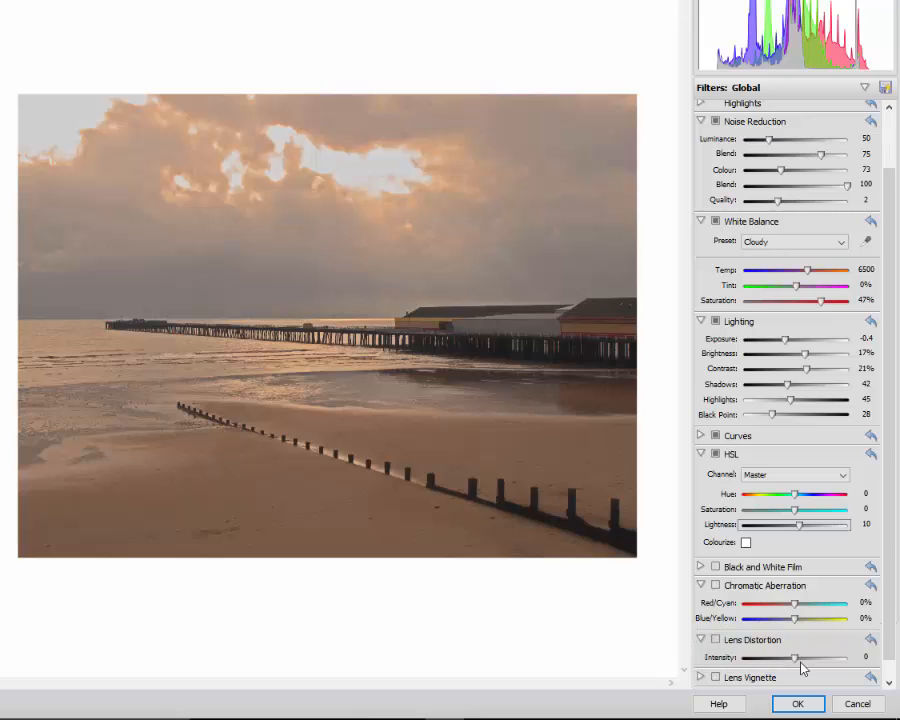
pyautogui.click(715, 639)
pyautogui.moveTo(795, 658); pyautogui.dragTo(838, 666)
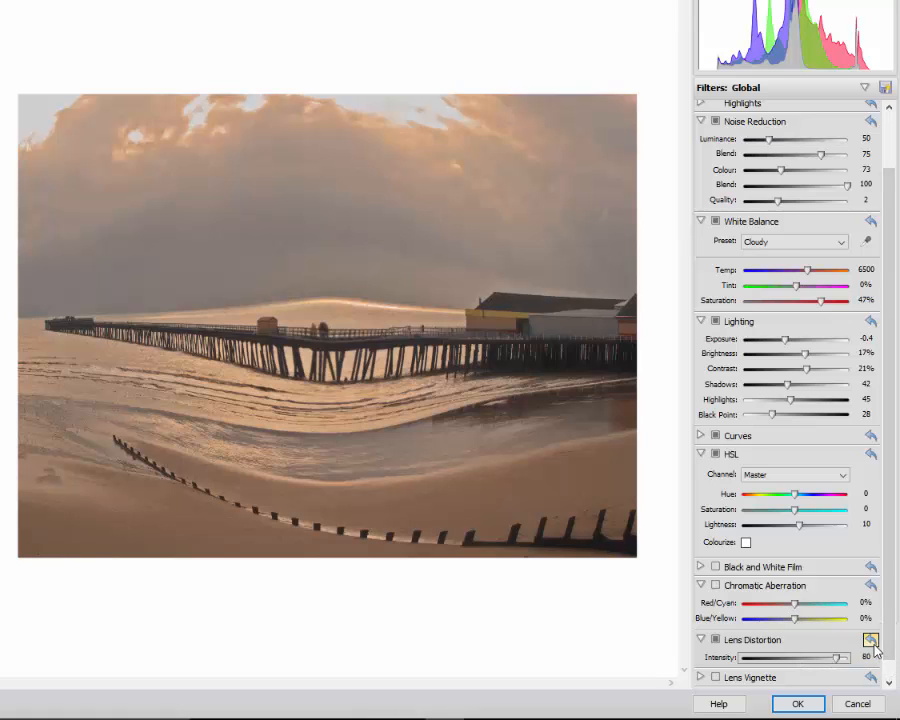
pyautogui.click(870, 641)
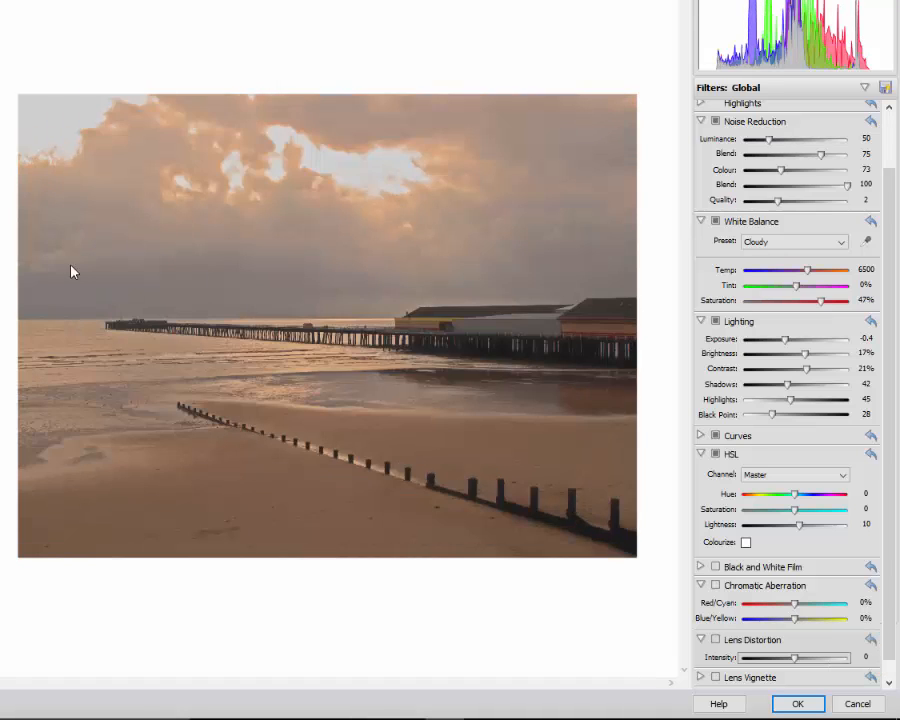
pyautogui.click(701, 640)
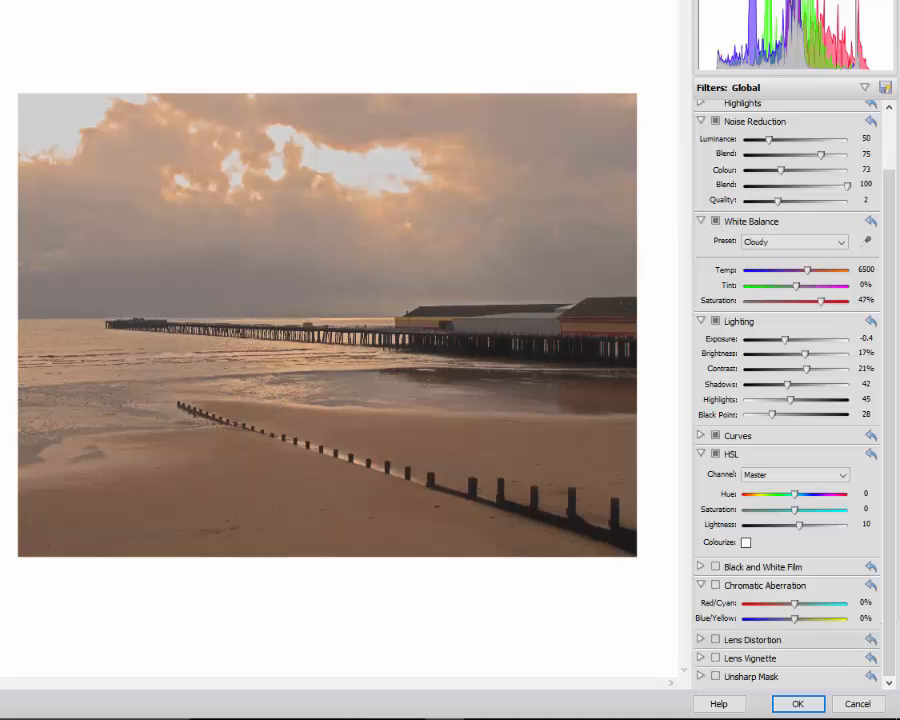
# Step: Examine the pier's posts and buildings at high magnification for colour fringing along the edges
pyautogui.scroll(4, 327, 324)
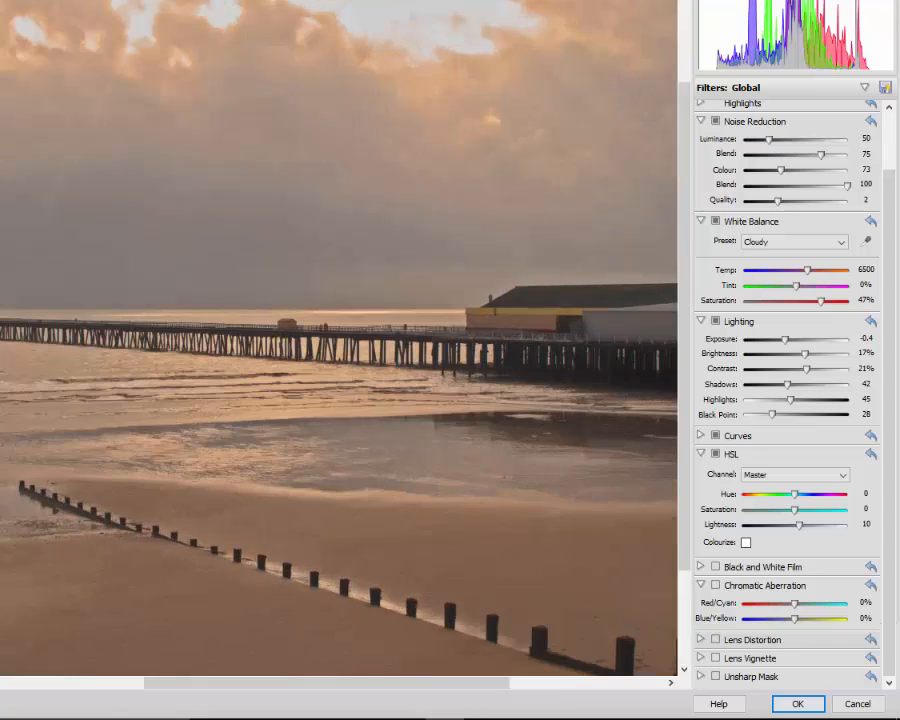
pyautogui.scroll(2, 329, 328)
pyautogui.scroll(1, 320, 322)
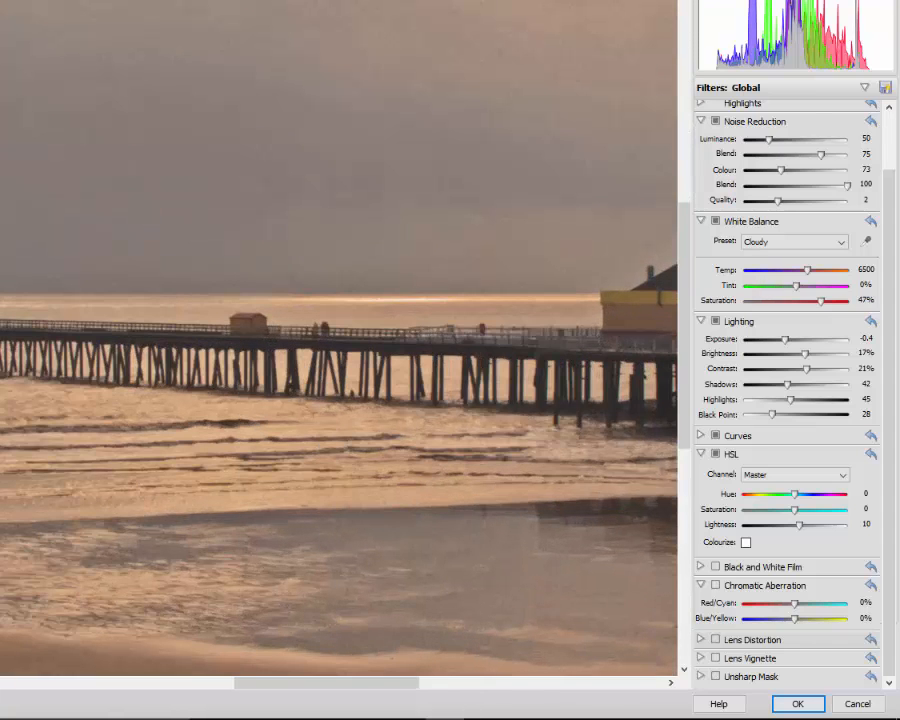
pyautogui.moveTo(477, 318); pyautogui.dragTo(160, 394)
pyautogui.moveTo(548, 343); pyautogui.dragTo(261, 313)
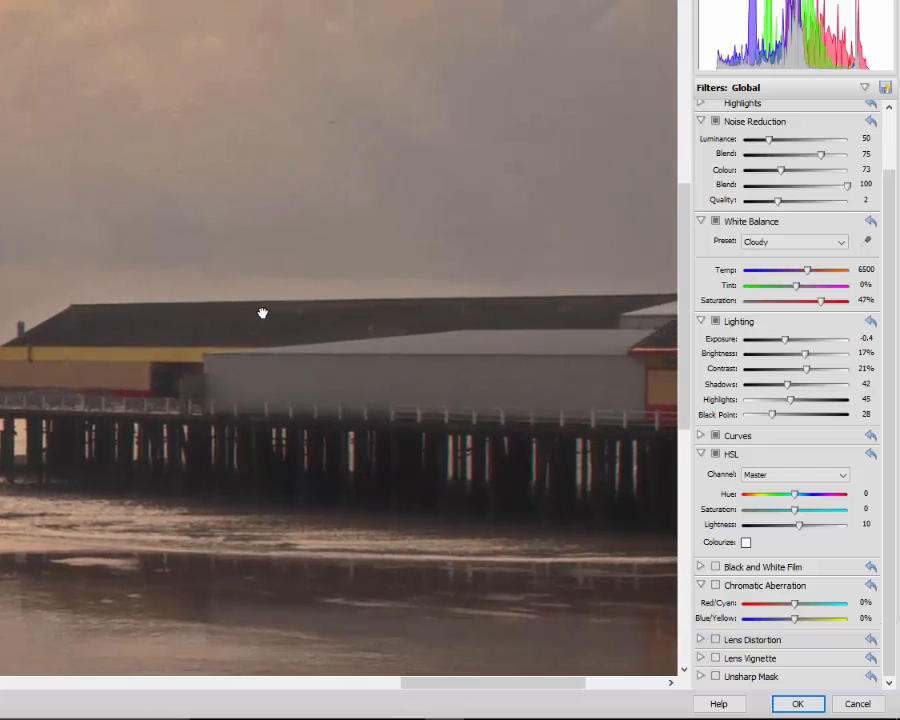
pyautogui.moveTo(496, 348); pyautogui.dragTo(277, 401)
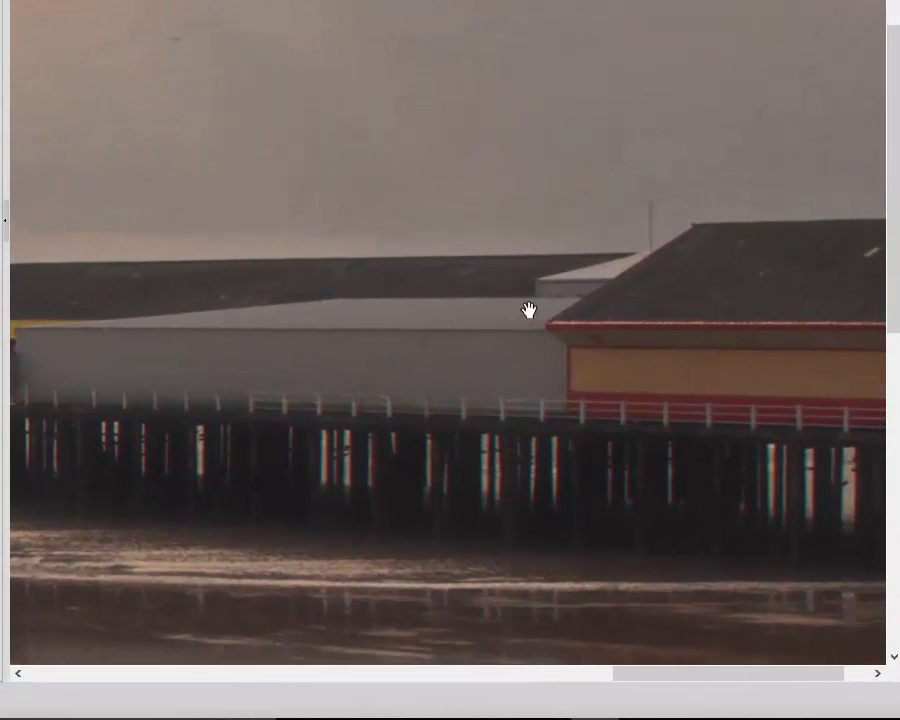
pyautogui.moveTo(644, 319); pyautogui.dragTo(567, 336)
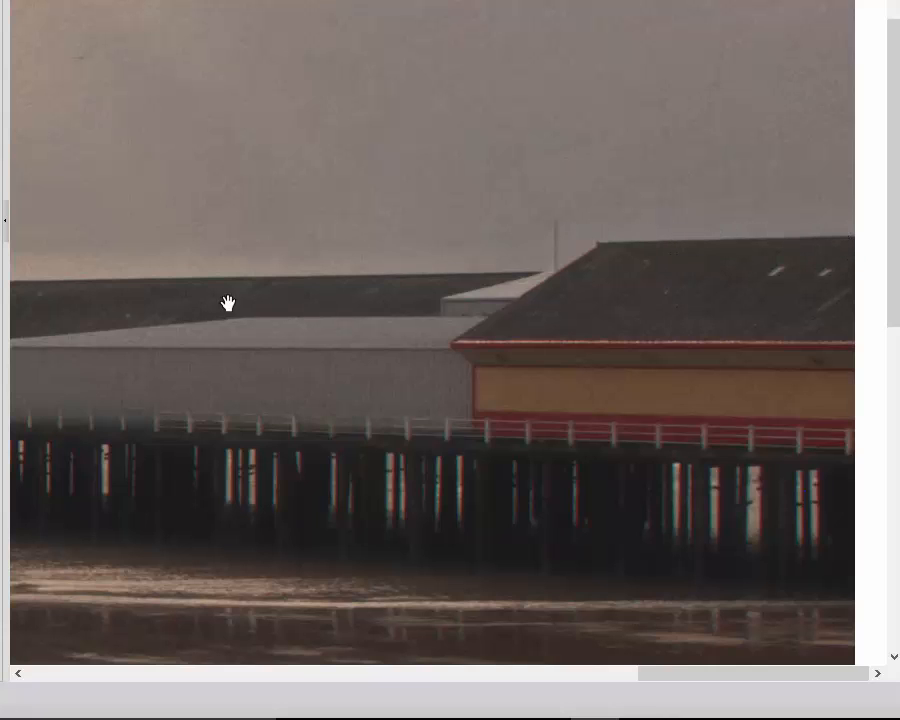
pyautogui.moveTo(68, 317); pyautogui.dragTo(640, 345)
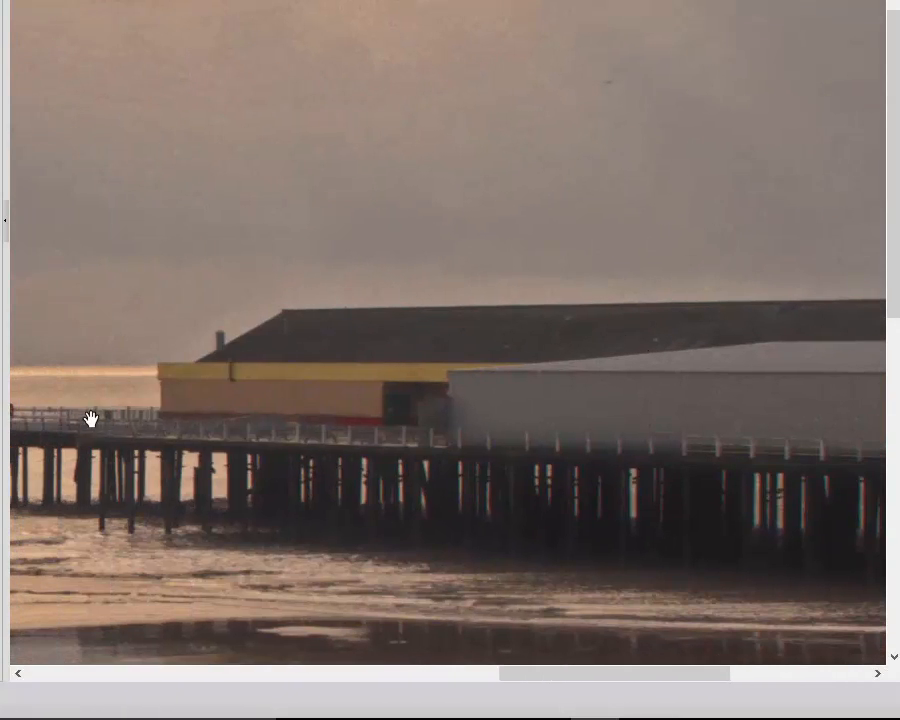
pyautogui.moveTo(149, 420); pyautogui.dragTo(486, 364)
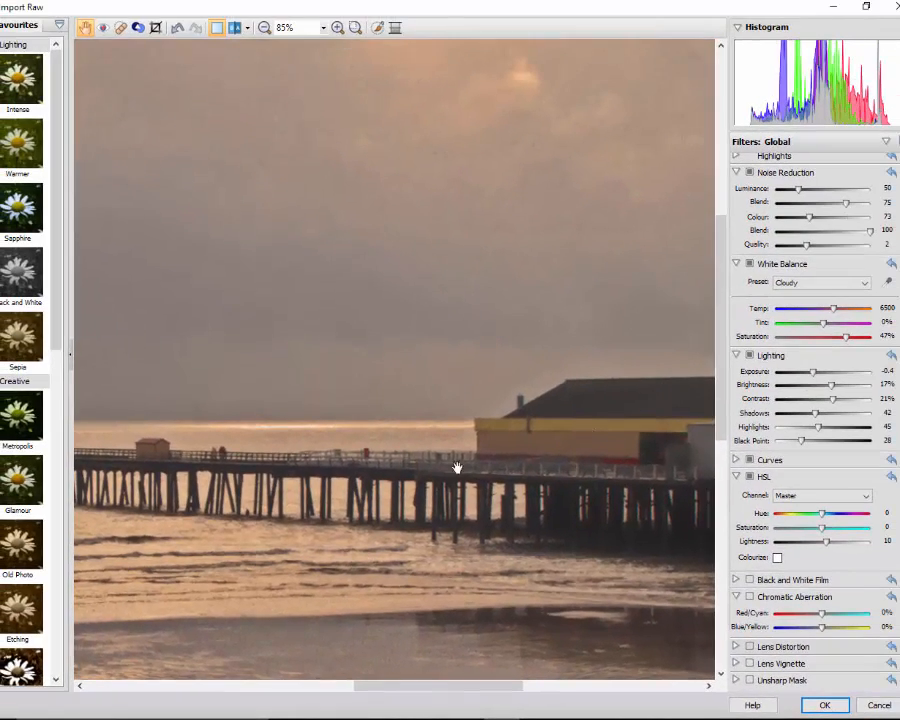
pyautogui.moveTo(157, 462); pyautogui.dragTo(296, 432)
pyautogui.moveTo(644, 461); pyautogui.dragTo(297, 459)
pyautogui.moveTo(597, 449); pyautogui.dragTo(526, 473)
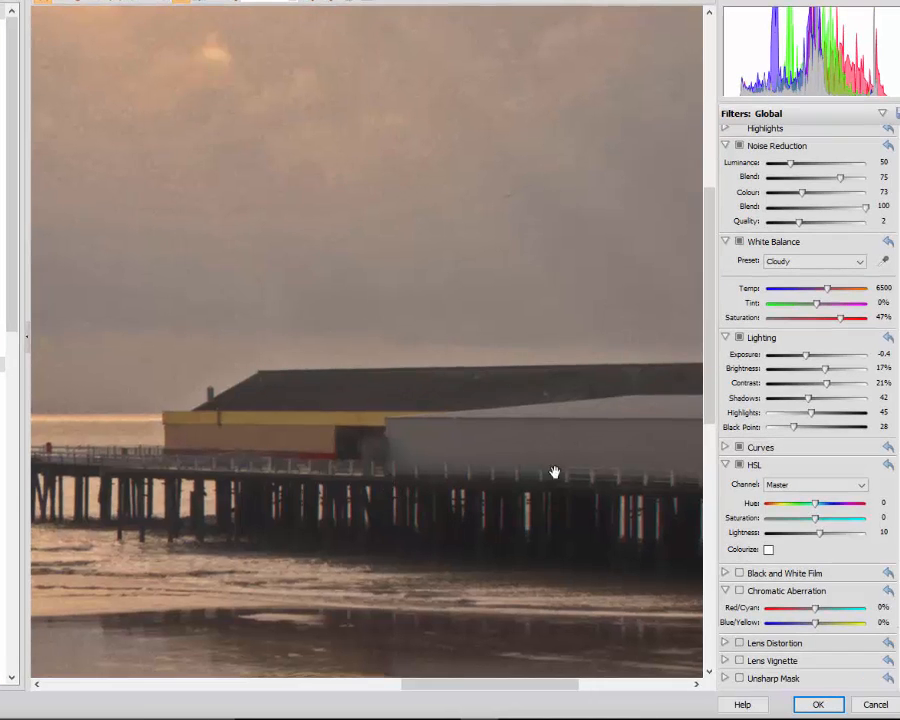
pyautogui.moveTo(569, 431); pyautogui.dragTo(327, 436)
pyautogui.moveTo(573, 432); pyautogui.dragTo(317, 433)
pyautogui.moveTo(174, 395); pyautogui.dragTo(348, 331)
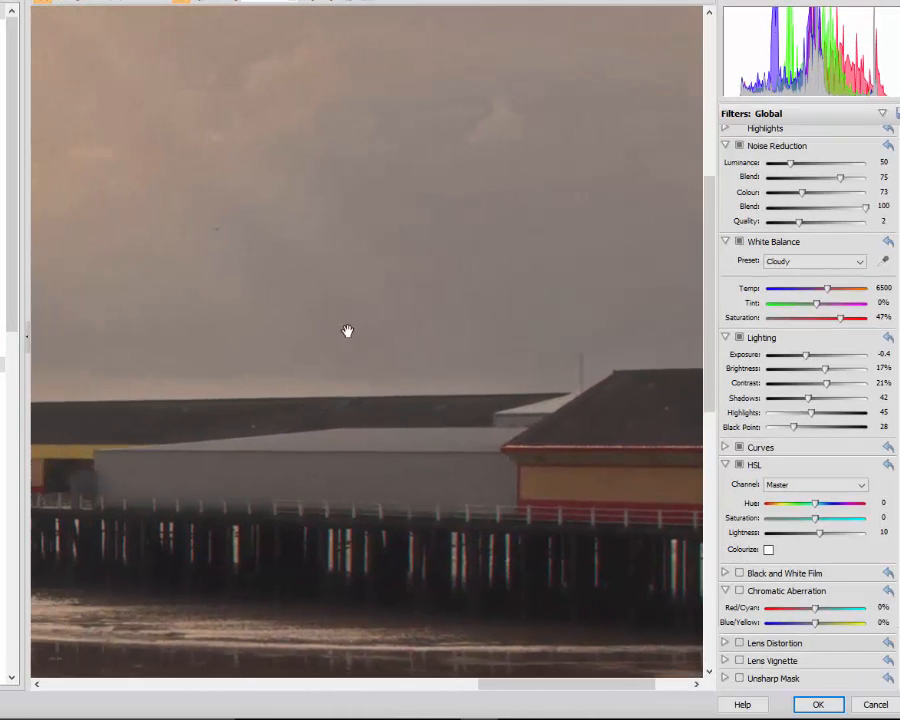
# Step: Return to a view of the whole photo and collapse the Chromatic Aberration settings
pyautogui.click(232, 2)
pyautogui.click(232, 2)
pyautogui.click(232, 2)
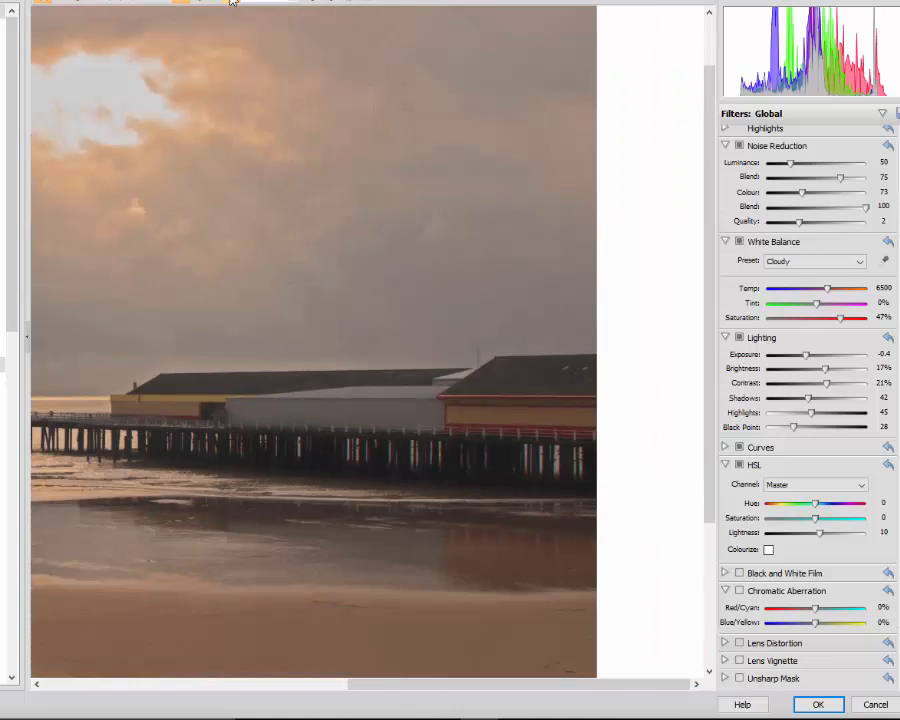
pyautogui.click(232, 2)
pyautogui.click(232, 2)
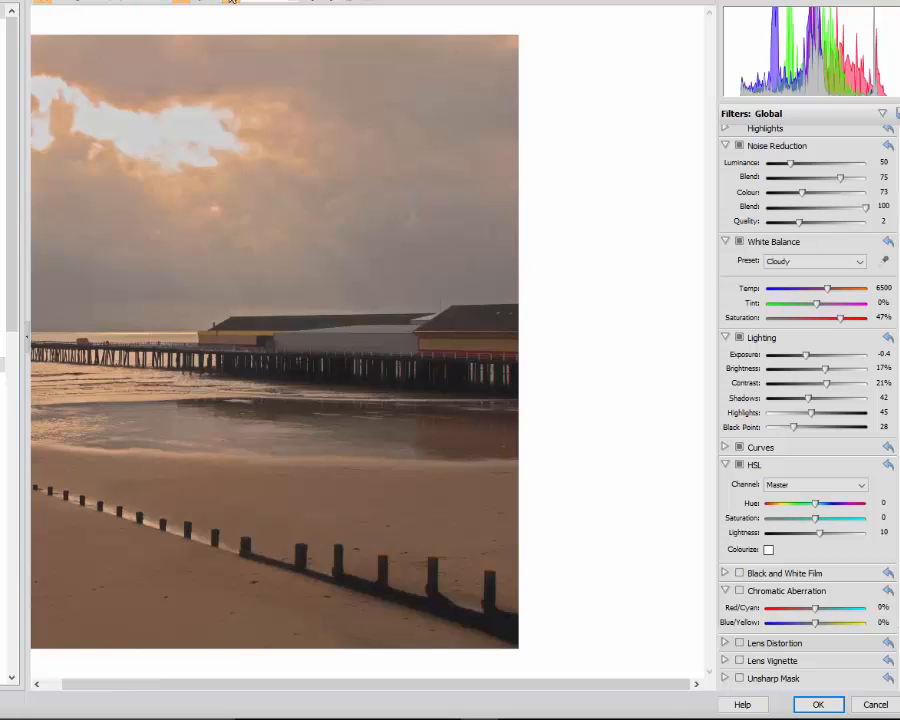
pyautogui.click(232, 2)
pyautogui.click(232, 2)
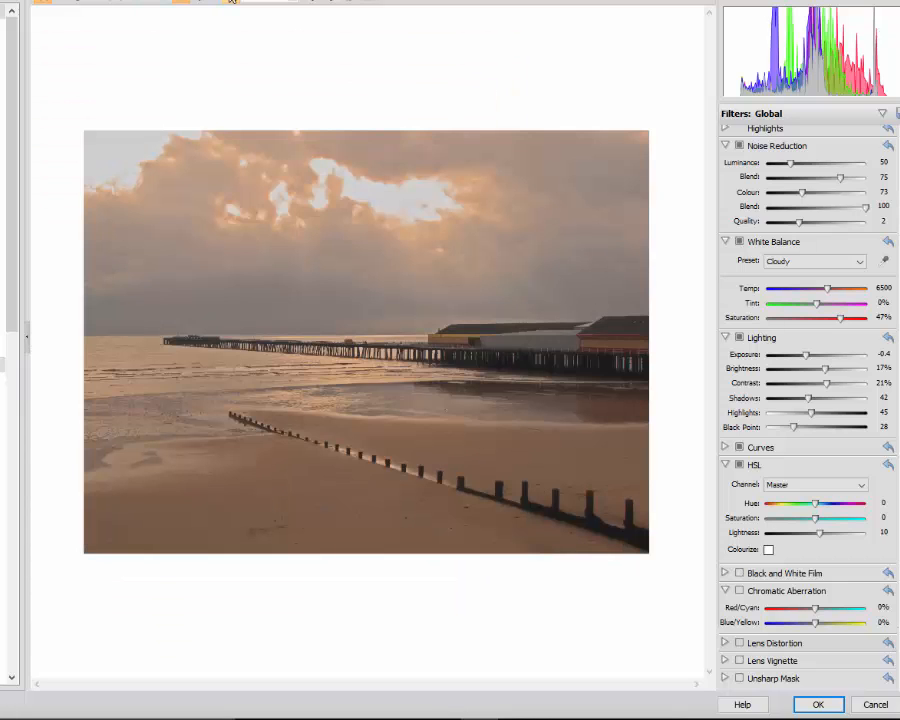
pyautogui.click(309, 5)
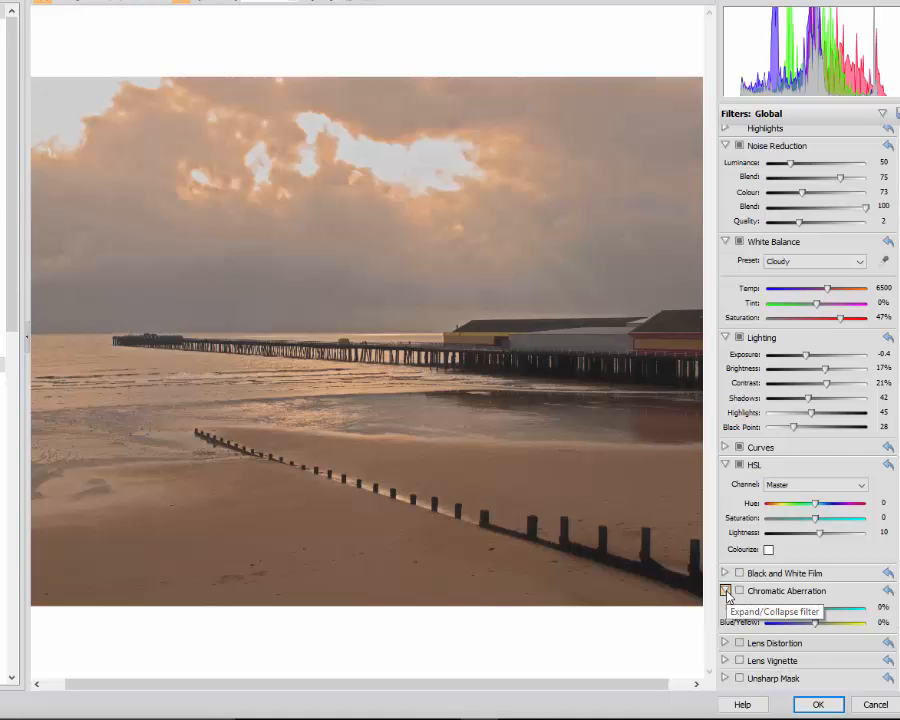
pyautogui.click(726, 591)
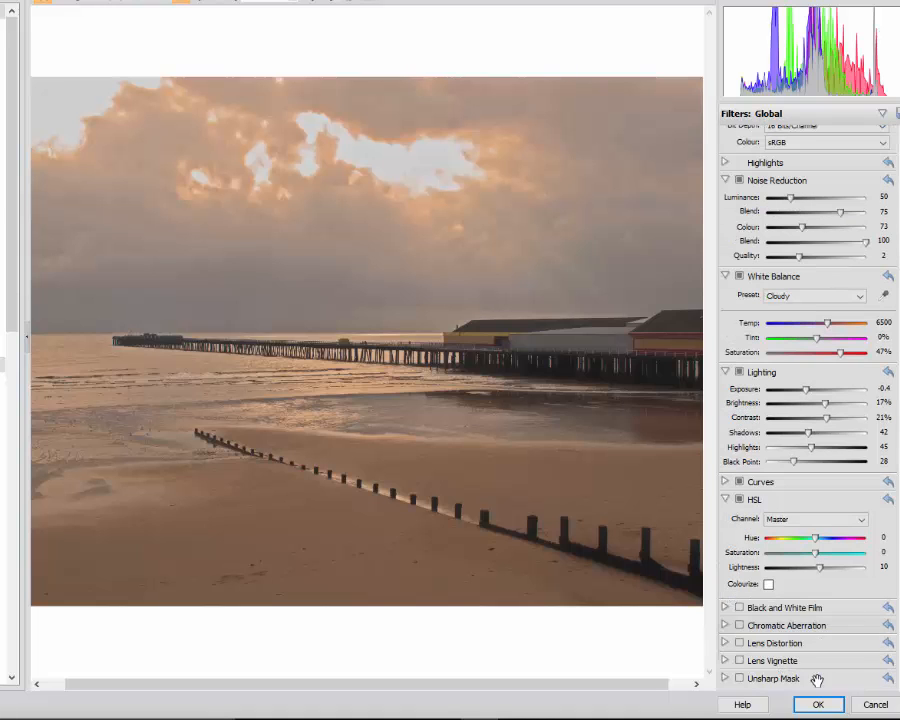
# Step: Try a lens vignette with intensity -91 and mid point 0, and reset the filter to its defaults
pyautogui.click(726, 661)
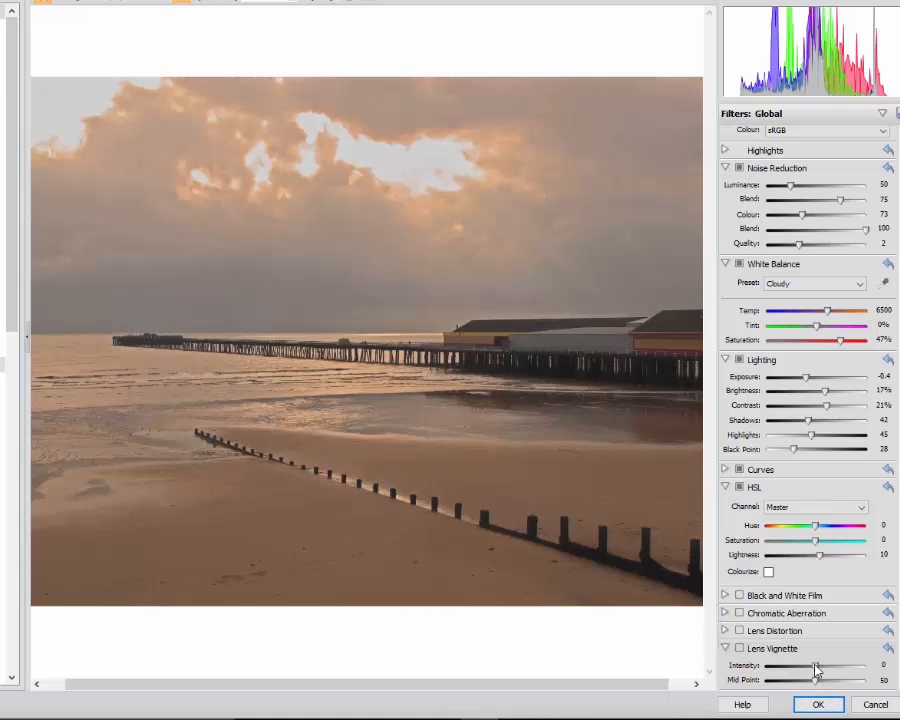
pyautogui.moveTo(815, 668); pyautogui.dragTo(783, 671)
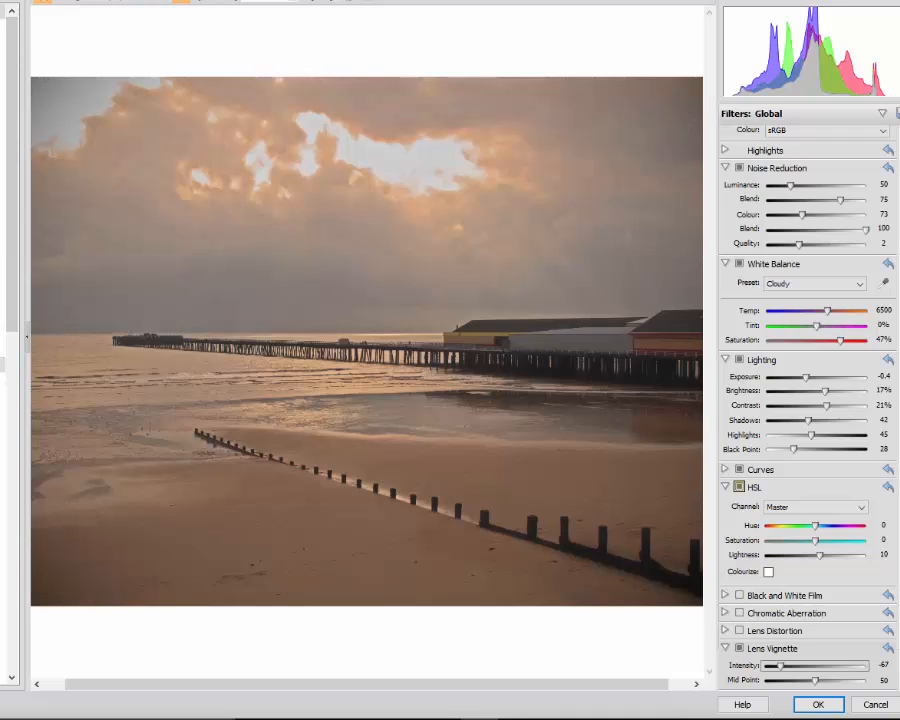
pyautogui.moveTo(782, 666); pyautogui.dragTo(770, 673)
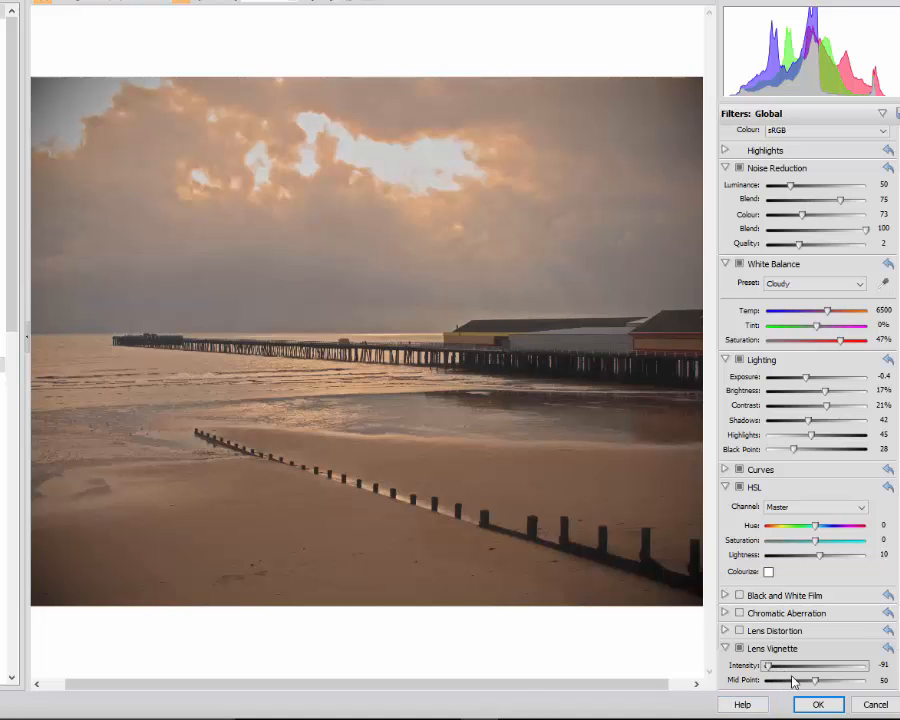
pyautogui.moveTo(818, 686); pyautogui.dragTo(766, 686)
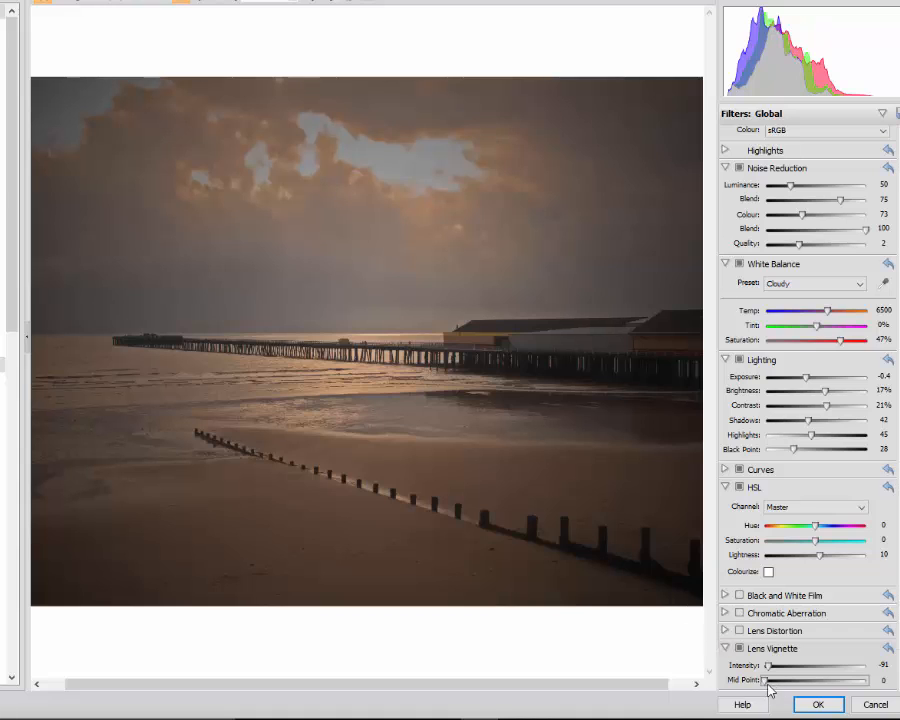
pyautogui.click(887, 648)
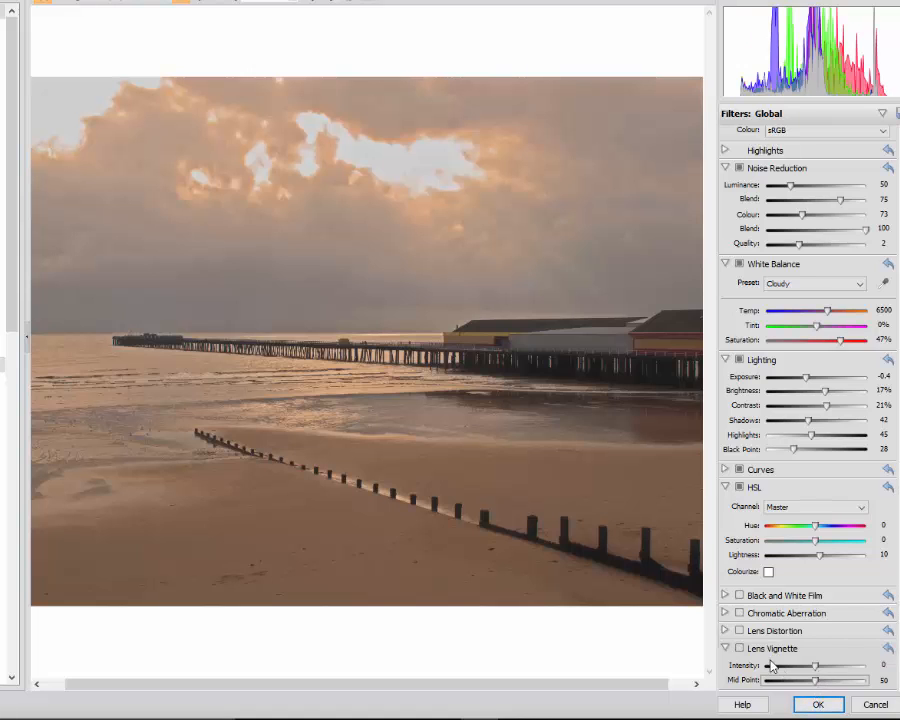
# Step: Apply a subtle lens vignette with intensity -41 and mid point 38
pyautogui.moveTo(814, 670)
pyautogui.mouseDown()
pyautogui.moveTo(793, 670)
pyautogui.moveTo(817, 683)
pyautogui.moveTo(804, 684)
pyautogui.mouseUp()
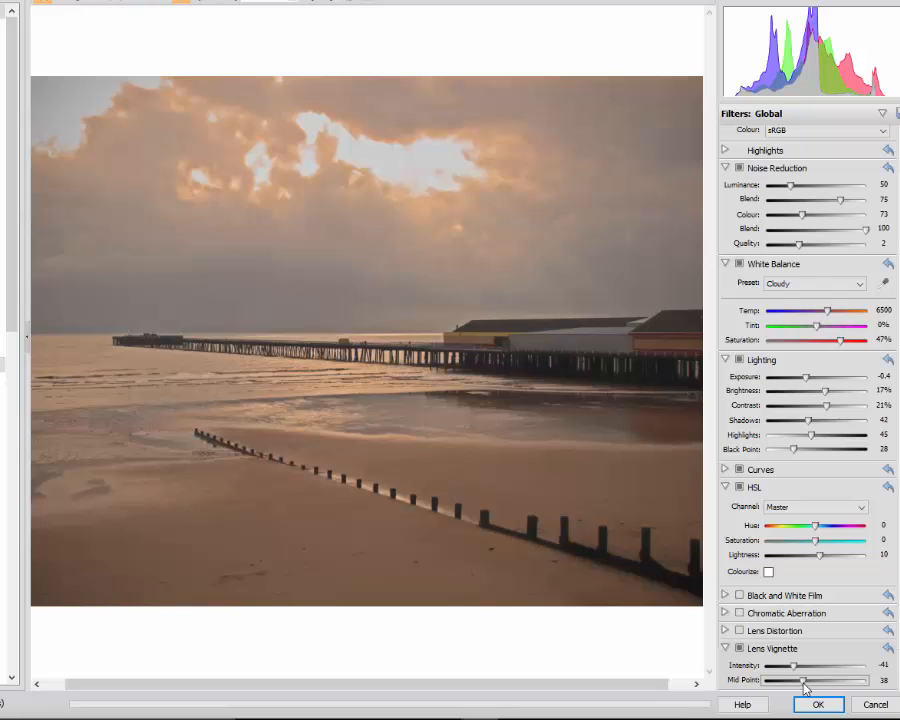
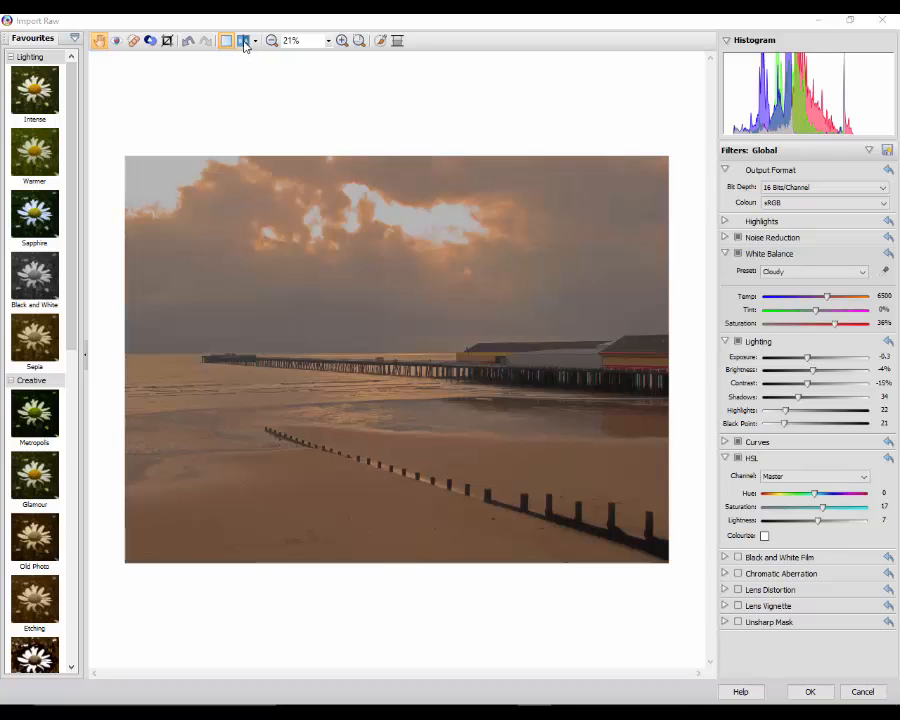
# Step: Compare the original and adjusted photo in the split horizontal and split vertical before-and-after views
pyautogui.click(243, 41)
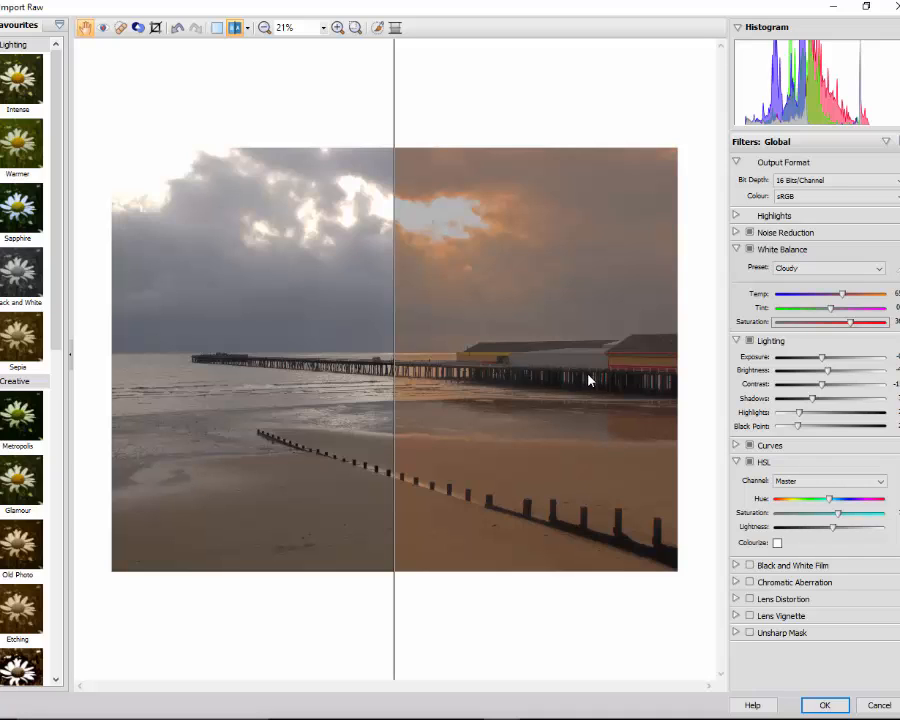
pyautogui.click(249, 30)
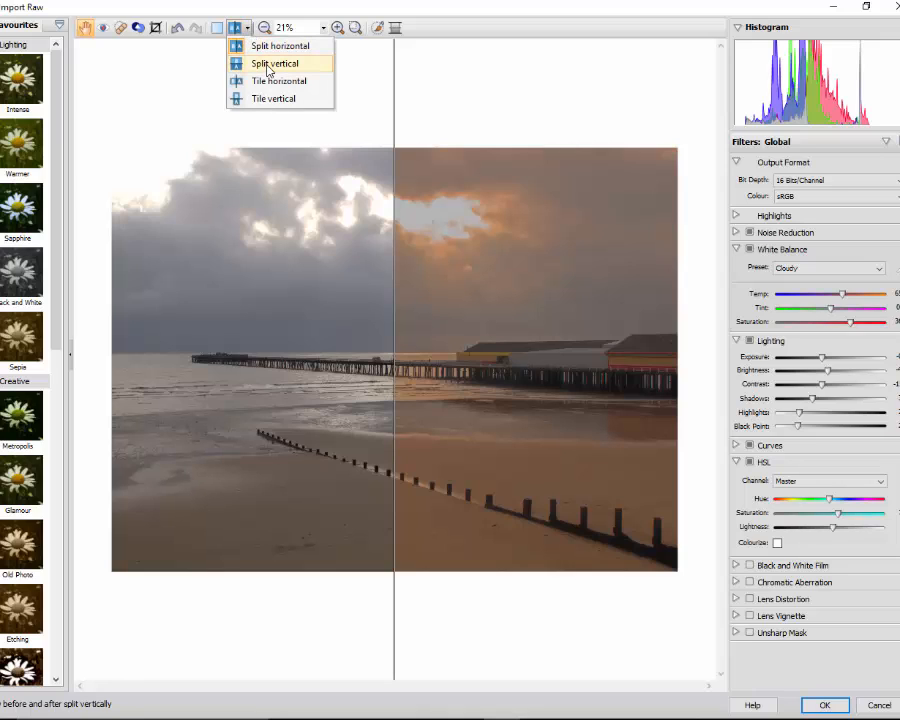
pyautogui.click(267, 67)
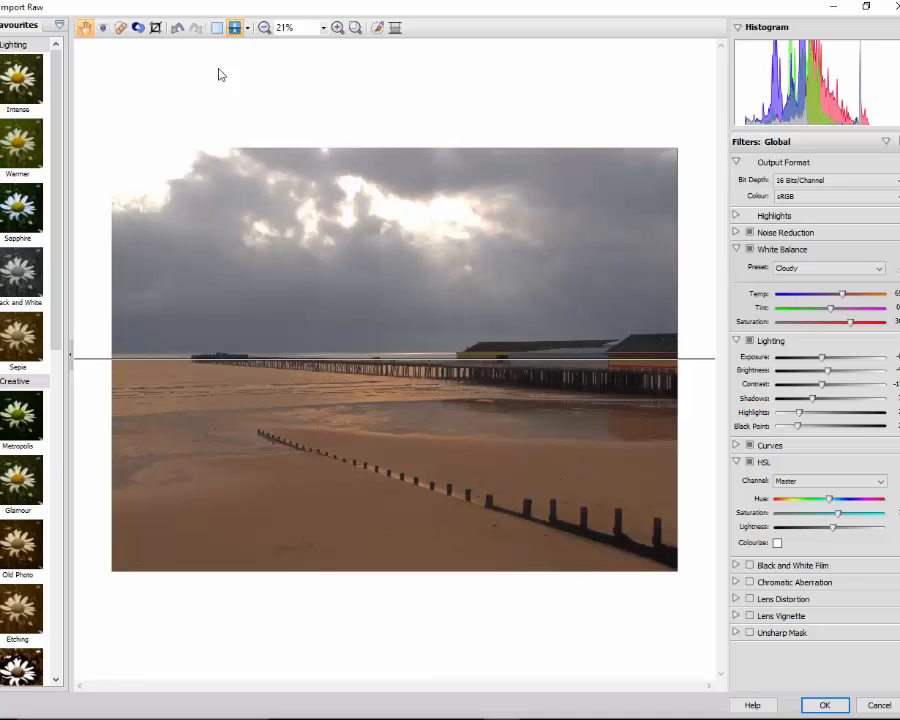
# Step: Compare the original and adjusted photo in the tile horizontal, tile vertical and split horizontal views, and return to the single view
pyautogui.click(247, 28)
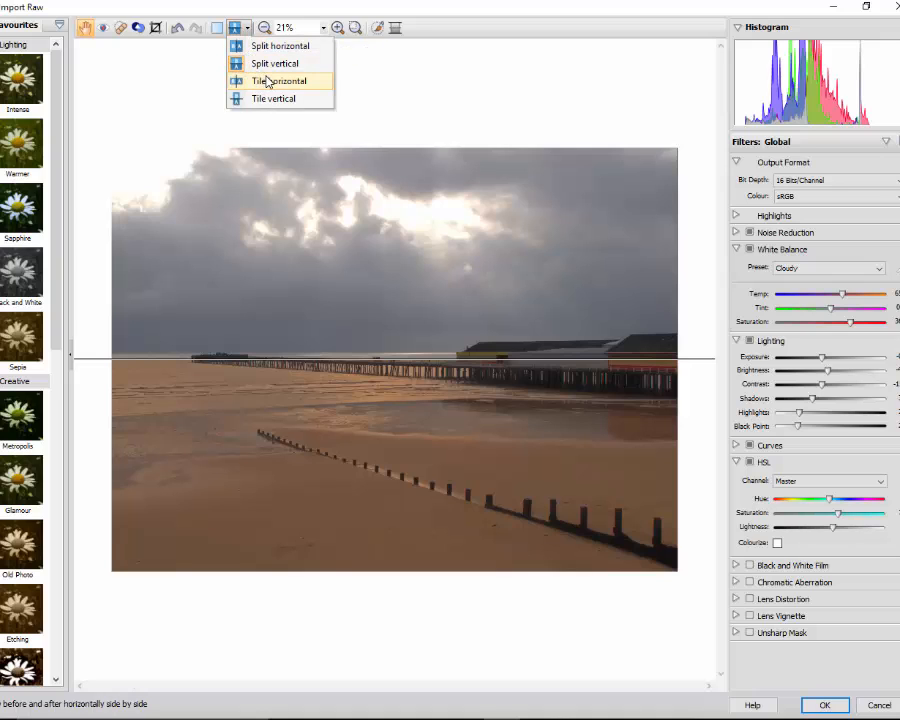
pyautogui.click(268, 81)
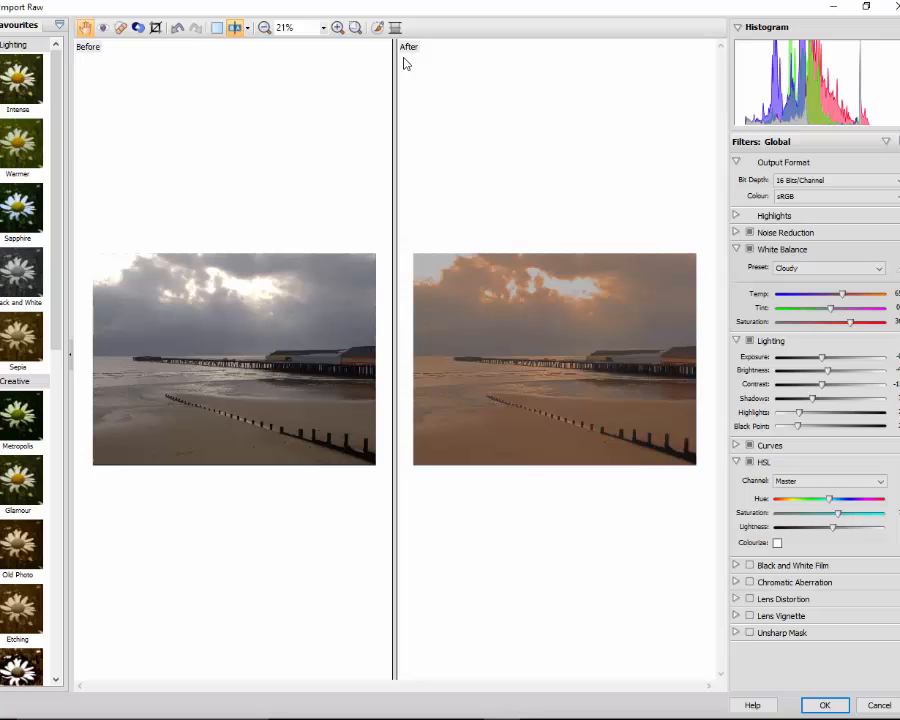
pyautogui.click(250, 28)
pyautogui.click(264, 96)
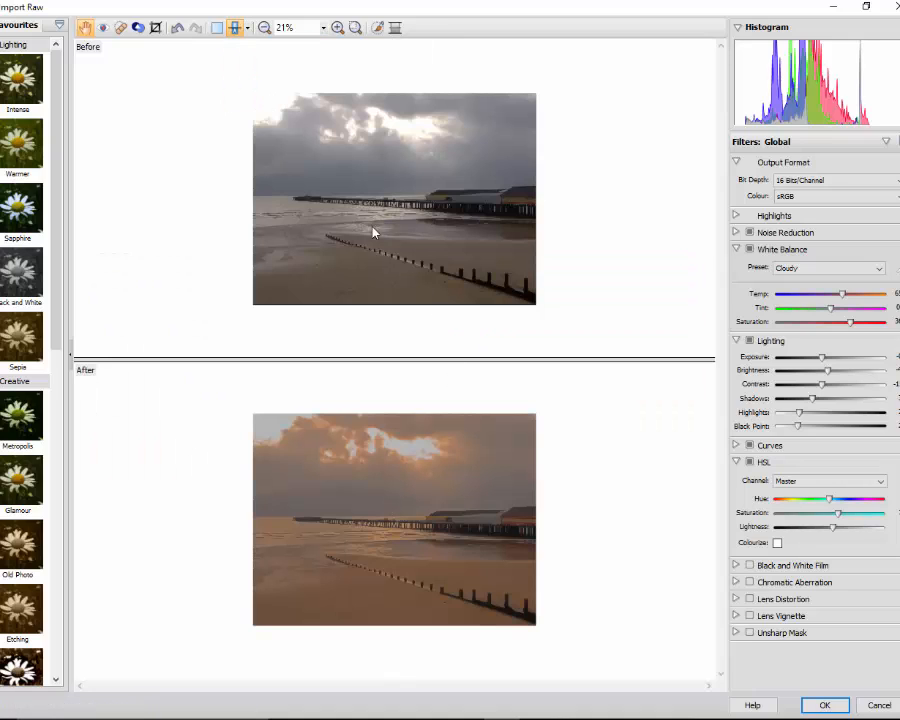
pyautogui.click(248, 30)
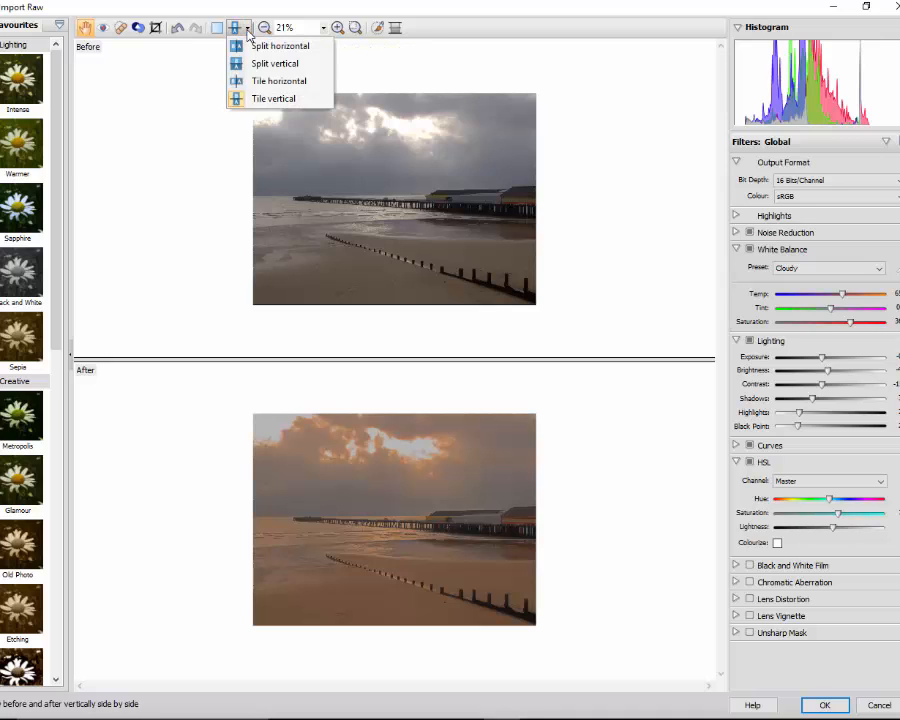
pyautogui.click(263, 48)
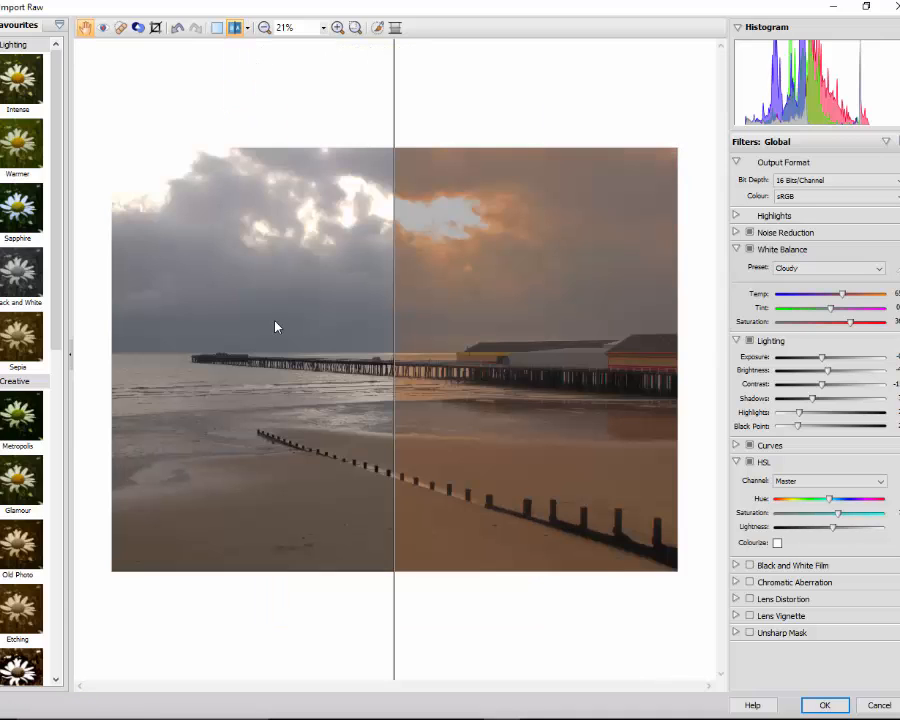
pyautogui.click(217, 29)
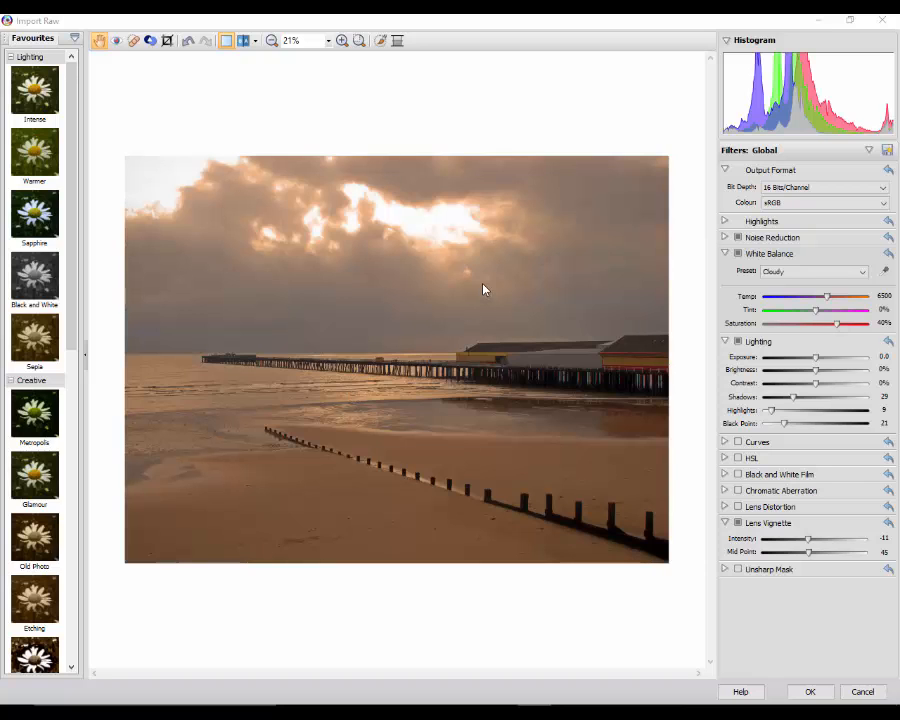
# Step: Add a gradient filter centred on the pier and widen its range towards the upper sky and the photo's lower edge
pyautogui.click(397, 43)
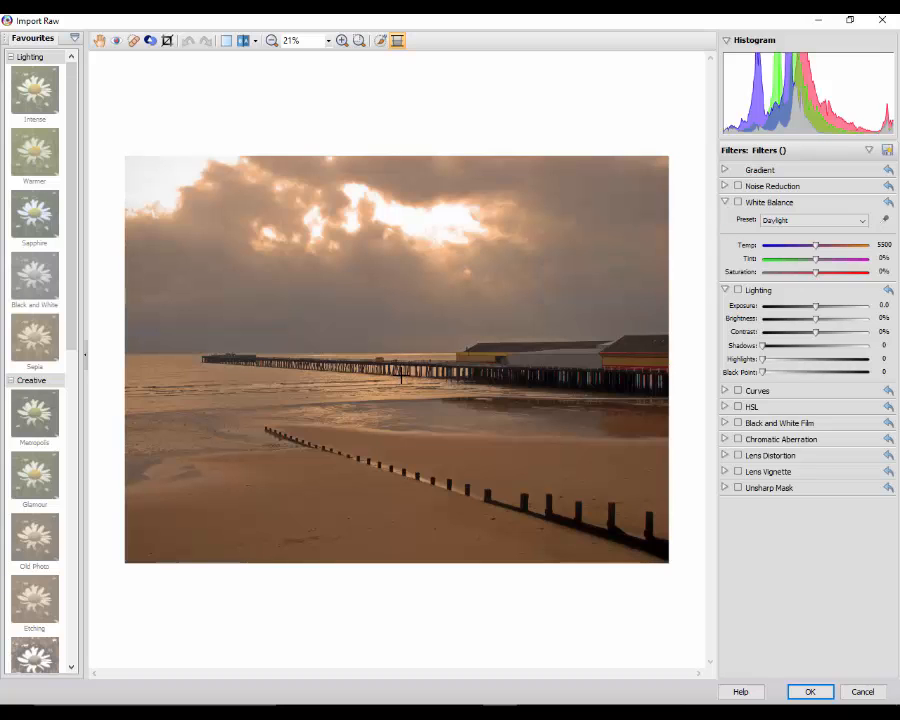
pyautogui.click(401, 375)
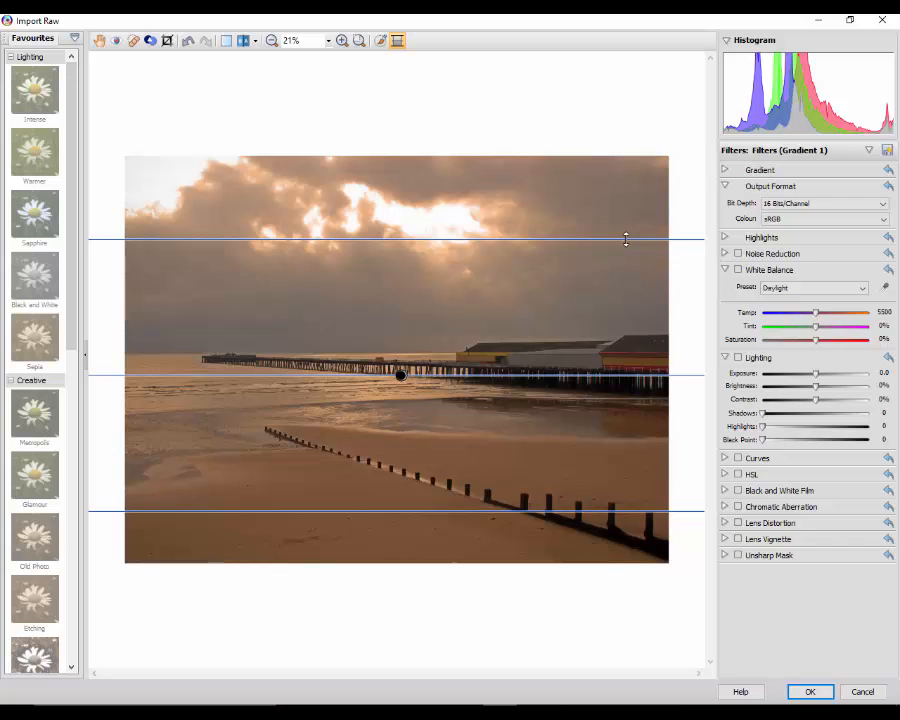
pyautogui.moveTo(625, 237); pyautogui.dragTo(625, 195)
pyautogui.moveTo(625, 193); pyautogui.dragTo(624, 188)
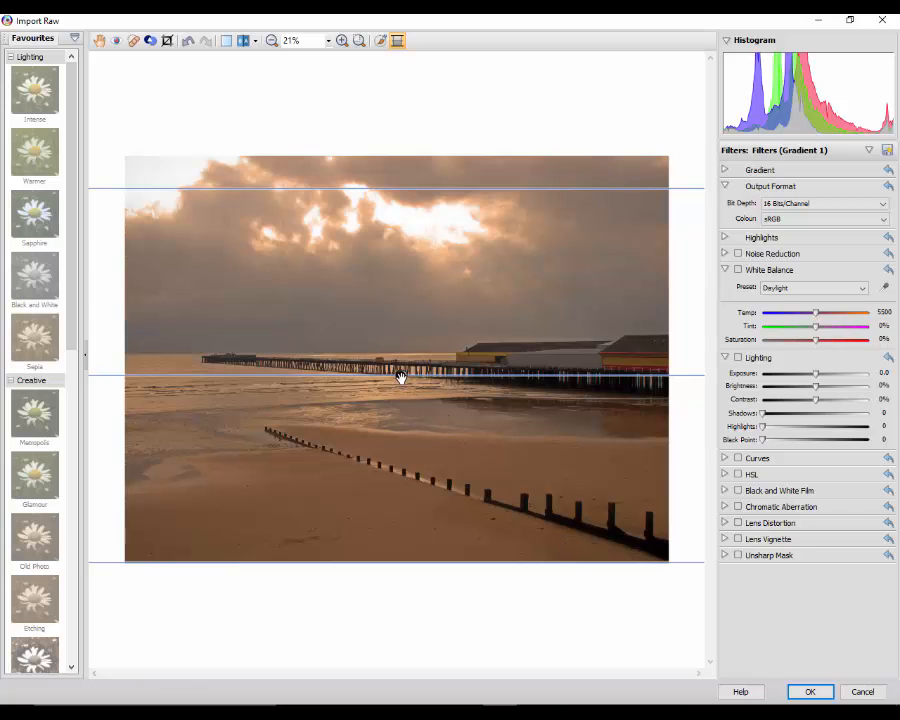
# Step: Move the gradient's centre line up to the horizon and stretch its outer lines to the photo's upper and lower edges
pyautogui.moveTo(400, 376); pyautogui.dragTo(400, 378)
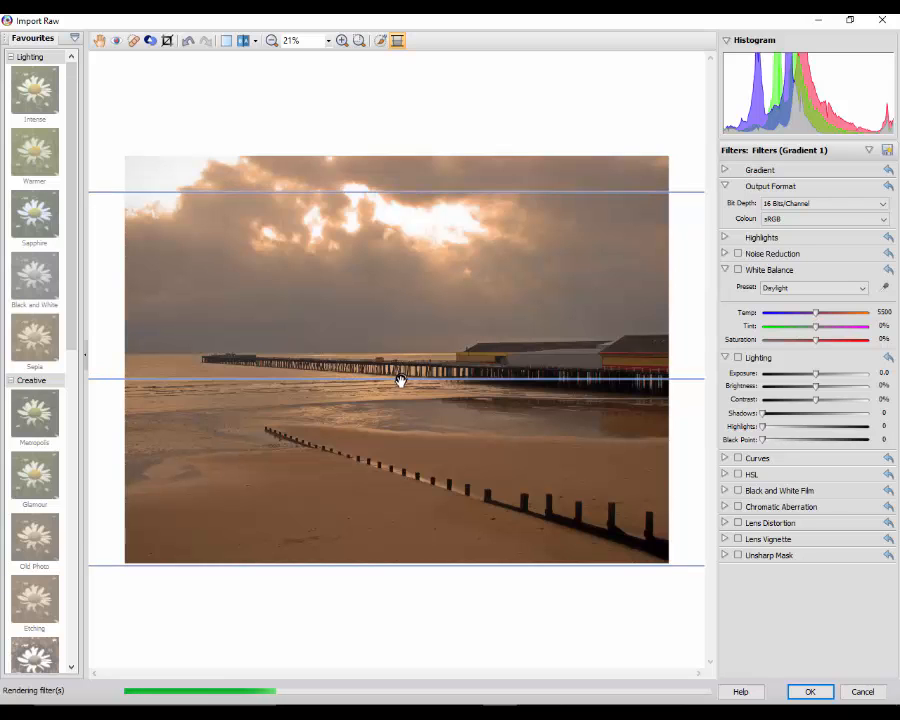
pyautogui.moveTo(402, 380); pyautogui.dragTo(404, 359)
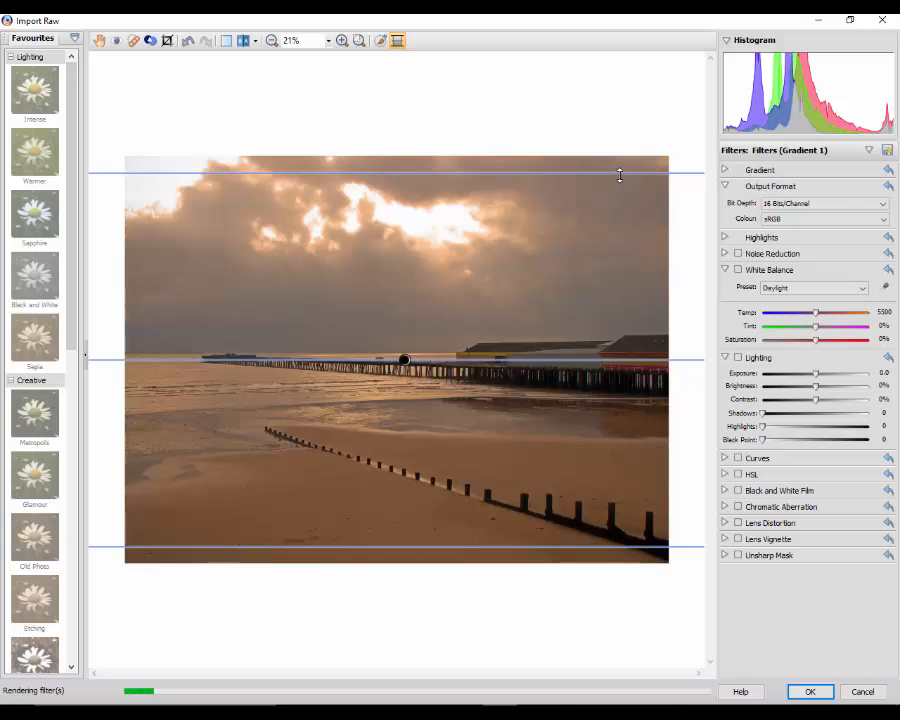
pyautogui.moveTo(617, 174); pyautogui.dragTo(620, 158)
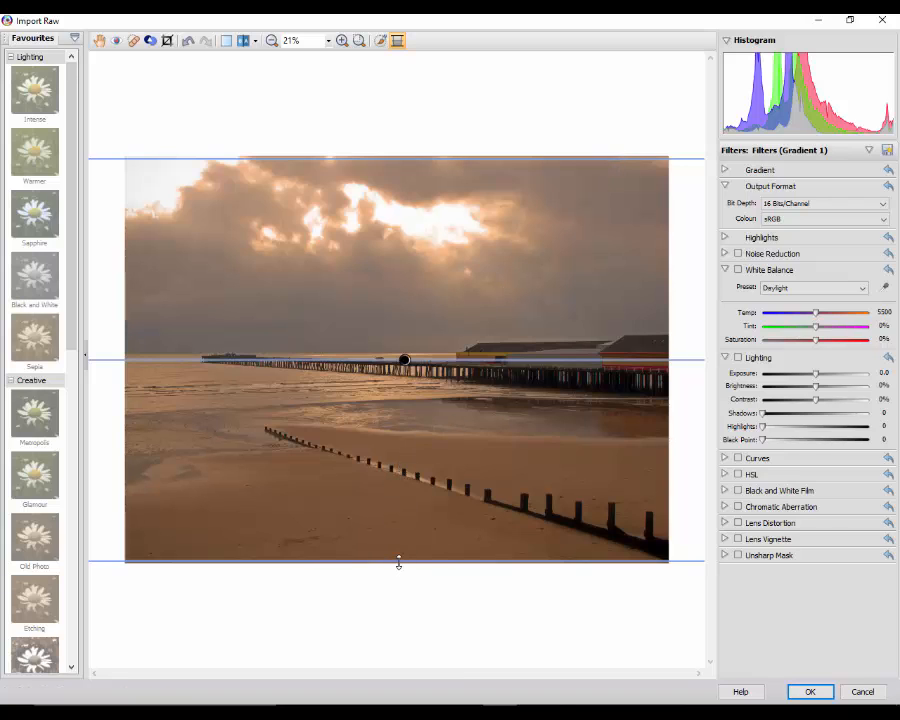
pyautogui.moveTo(399, 563); pyautogui.dragTo(398, 565)
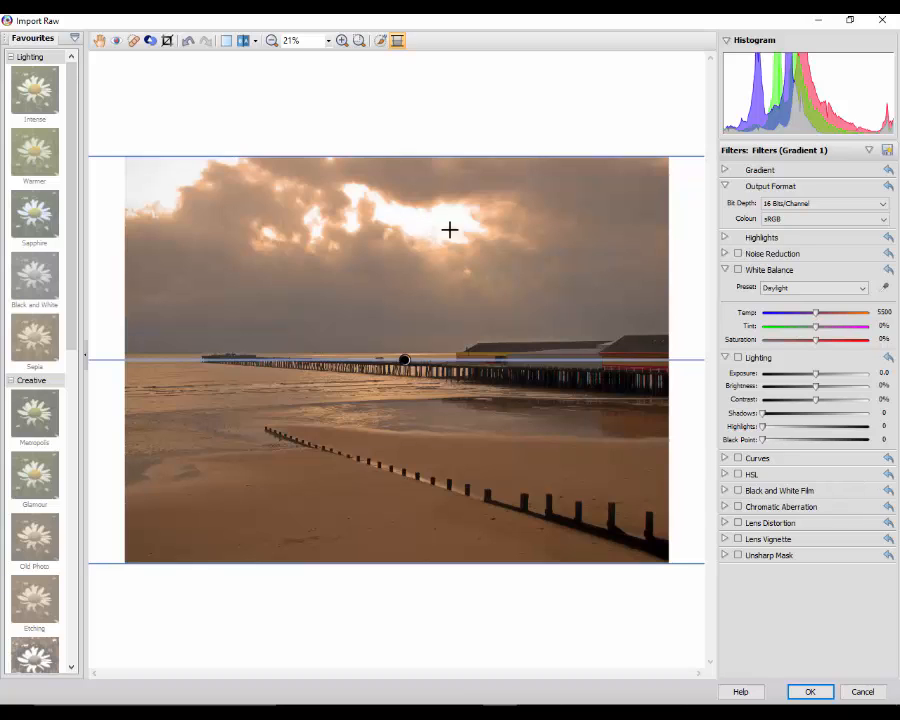
# Step: Try the Black and White Film filter on the gradient area and turn it off again
pyautogui.click(738, 491)
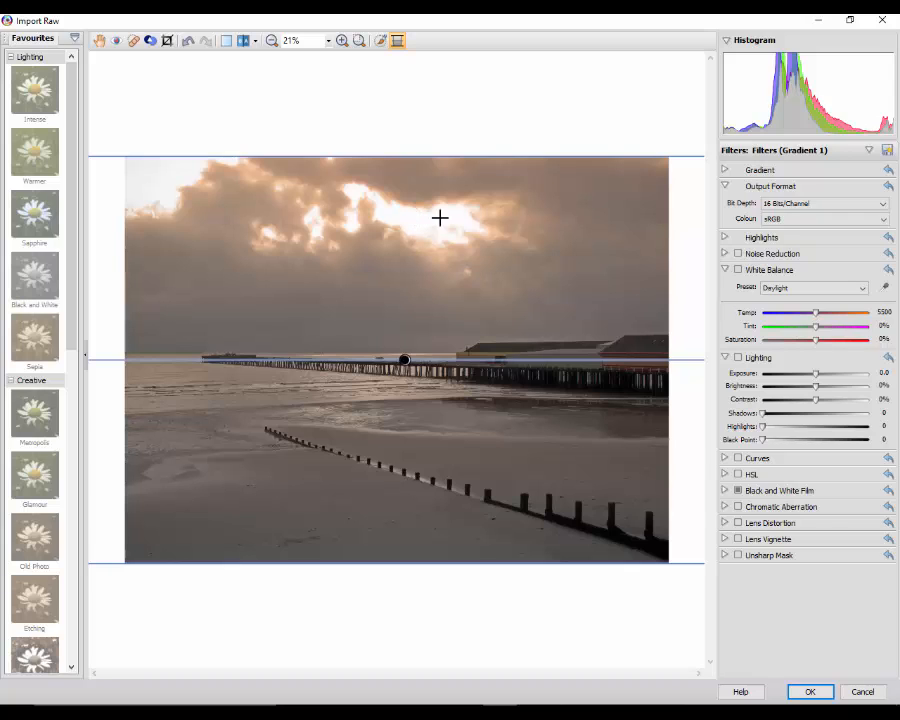
pyautogui.click(738, 492)
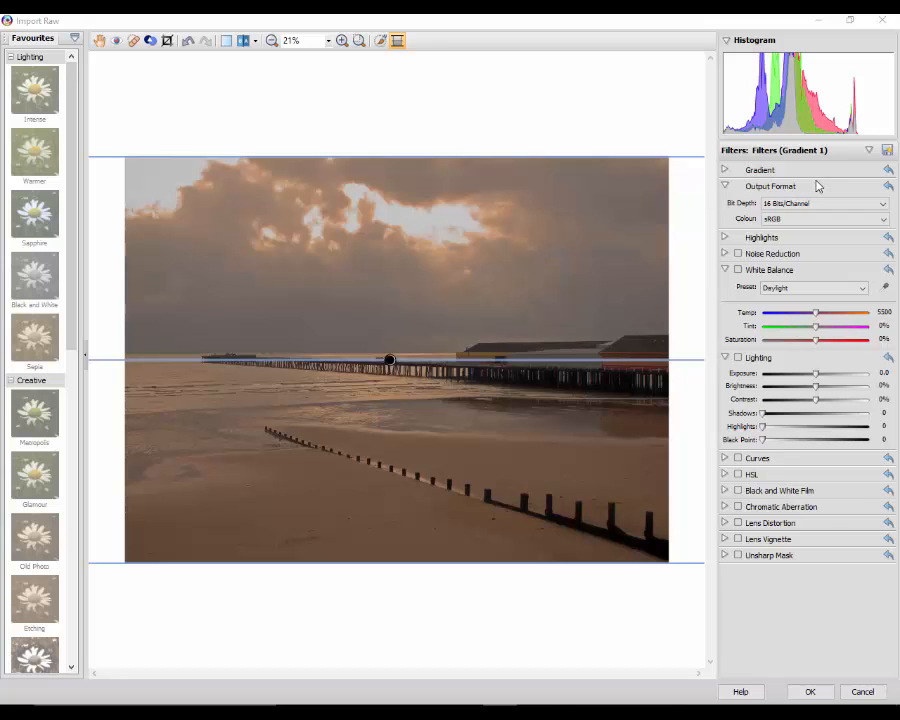
# Step: Expand the gradient's settings and set its angle to 270° to flip the direction of the effect
pyautogui.click(734, 165)
pyautogui.click(734, 165)
pyautogui.click(734, 165)
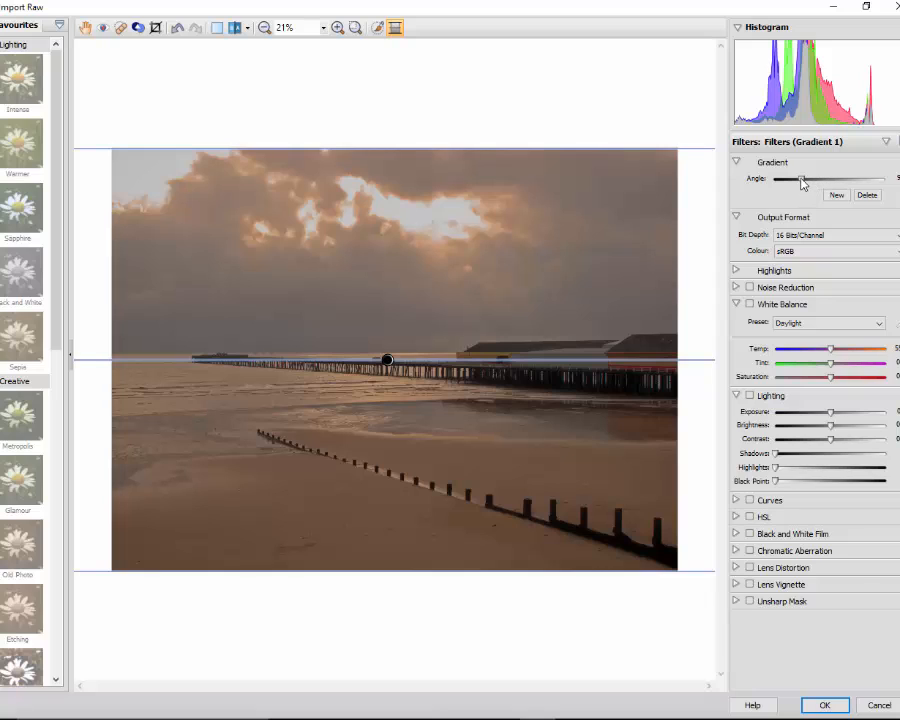
pyautogui.moveTo(802, 183); pyautogui.dragTo(859, 183)
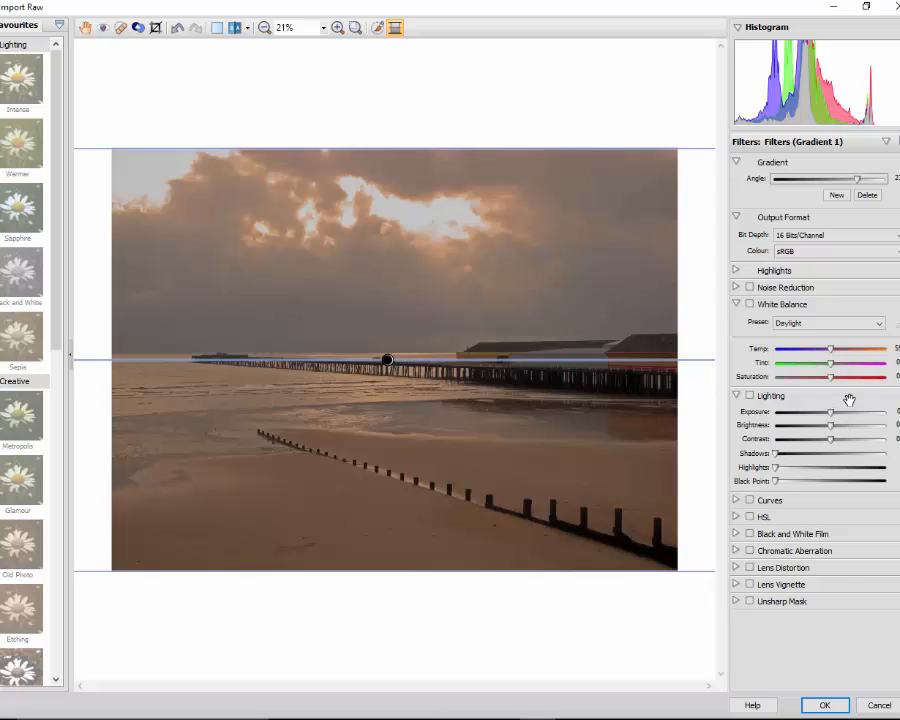
# Step: Give the gradient a Shade white balance, with exposure -0.2, highlights 13 and black point 17
pyautogui.click(882, 325)
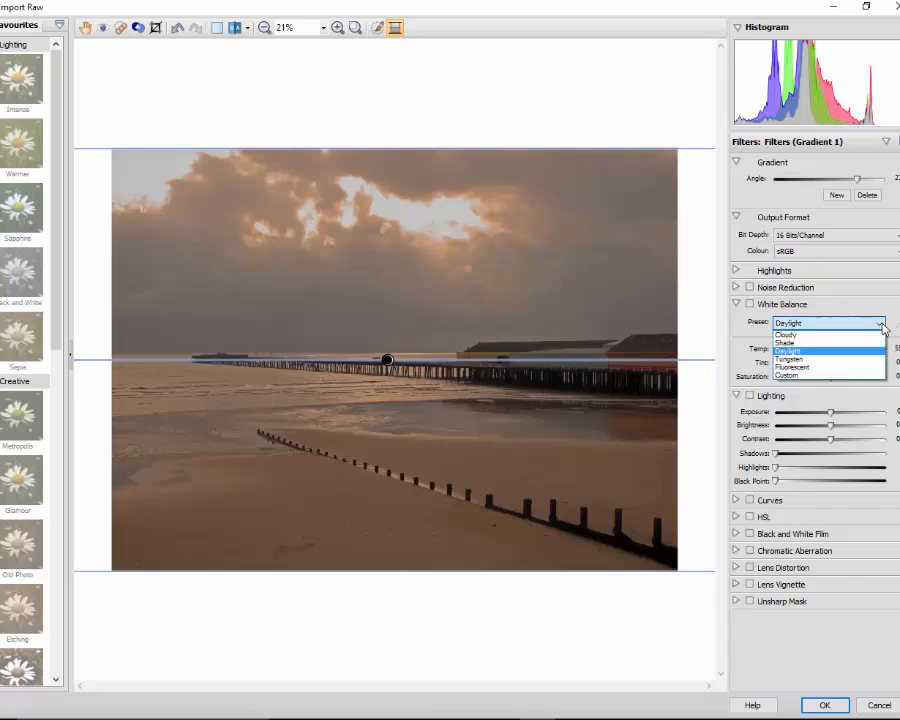
pyautogui.click(836, 344)
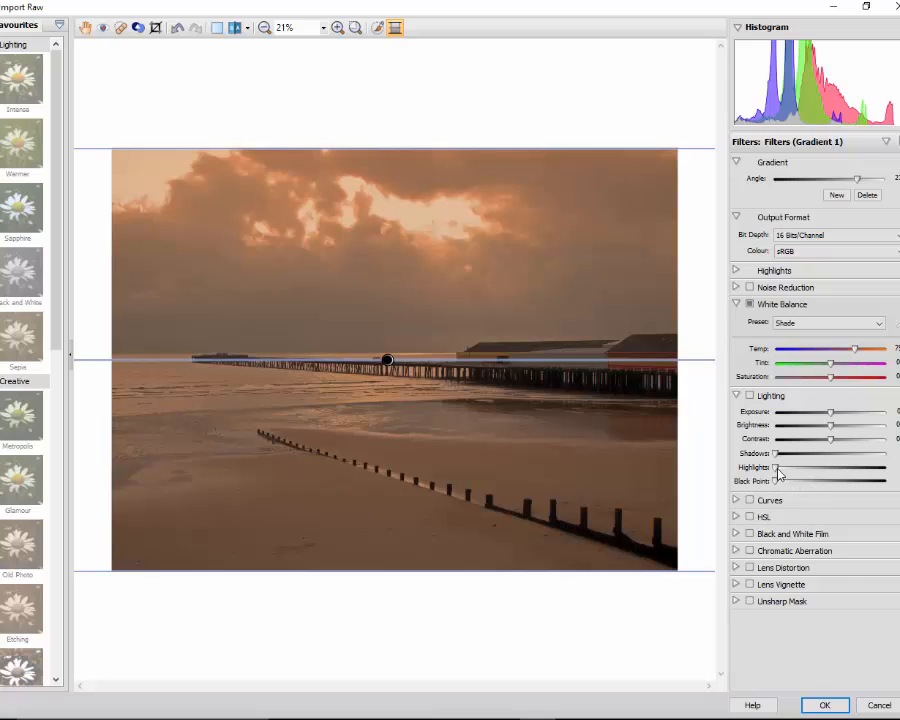
pyautogui.moveTo(779, 472); pyautogui.dragTo(792, 475)
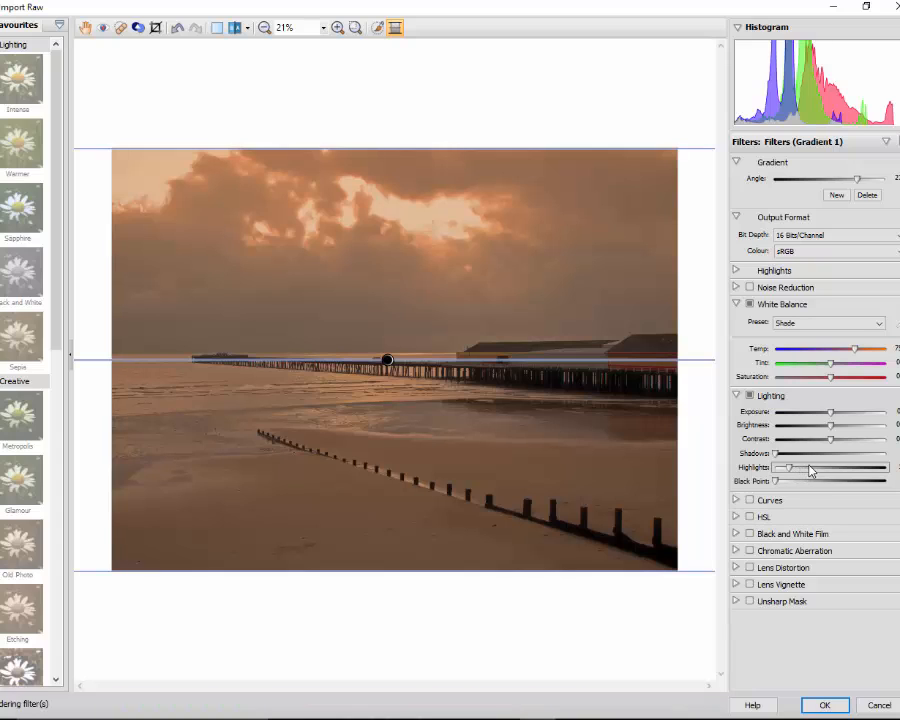
pyautogui.click(830, 414)
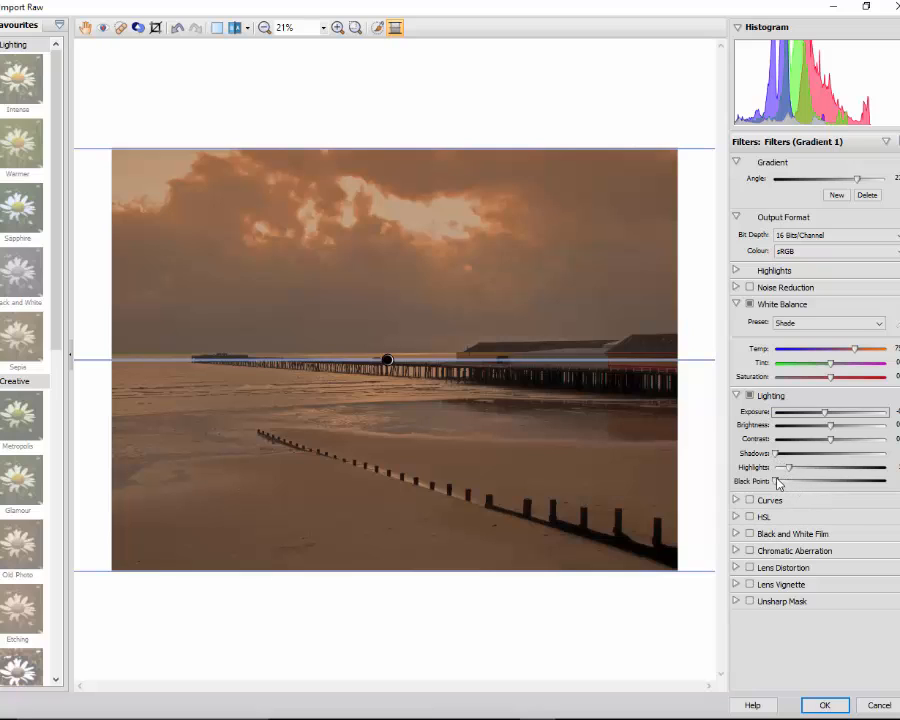
pyautogui.moveTo(778, 484); pyautogui.dragTo(797, 485)
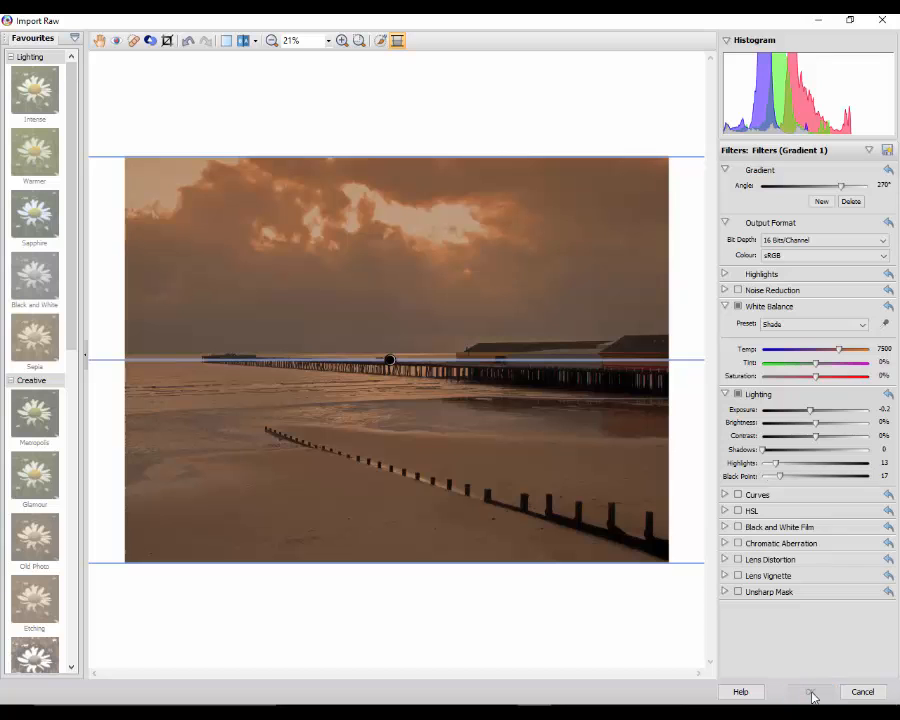
# Step: Import the photo into the main workspace with the raw adjustments applied, and collapse the strip of open documents
pyautogui.click(810, 693)
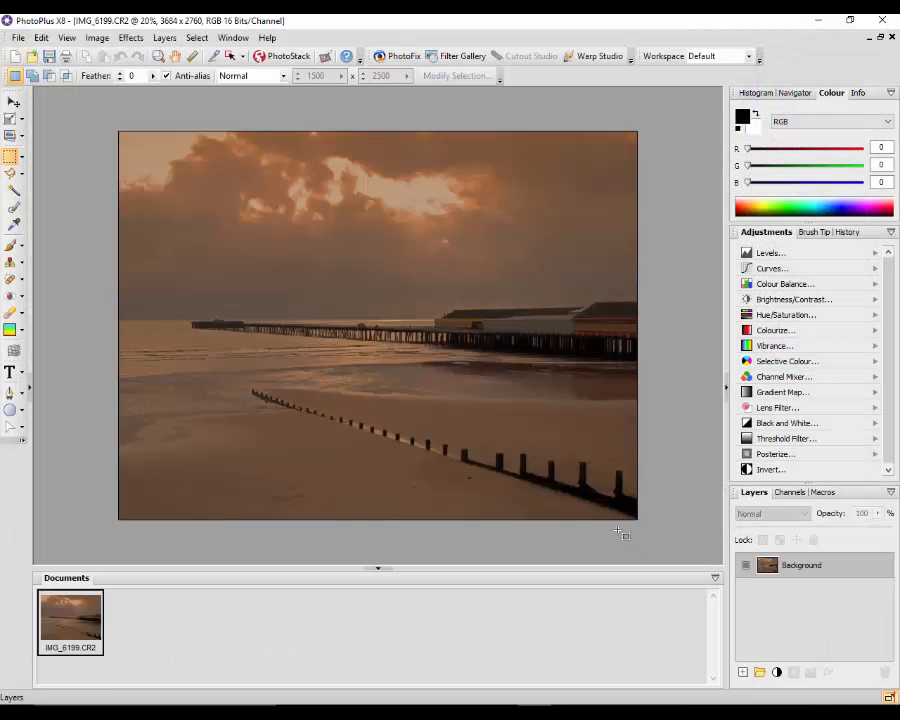
pyautogui.click(378, 570)
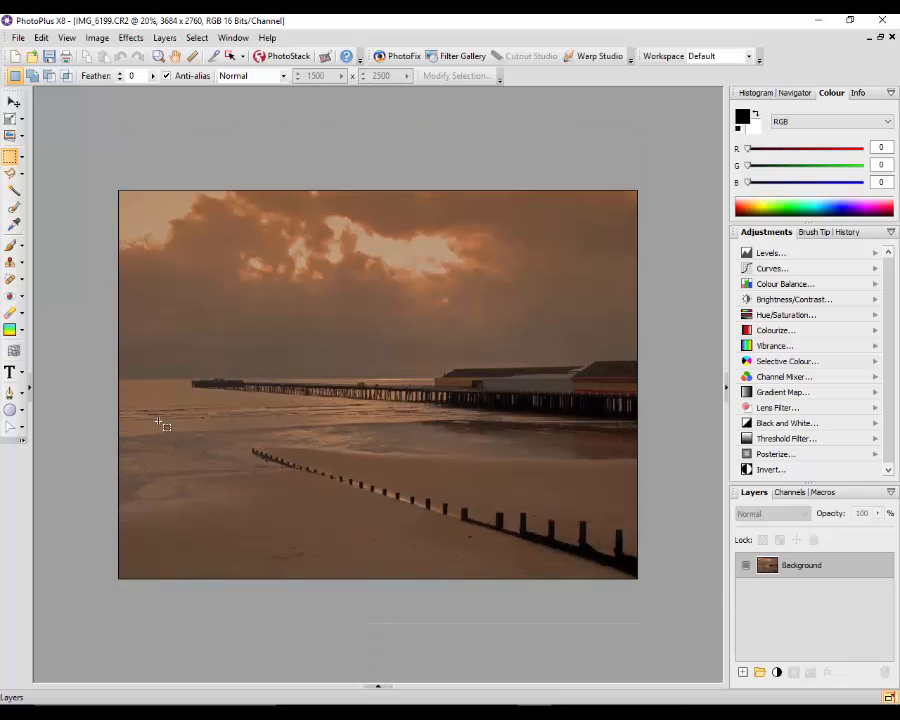